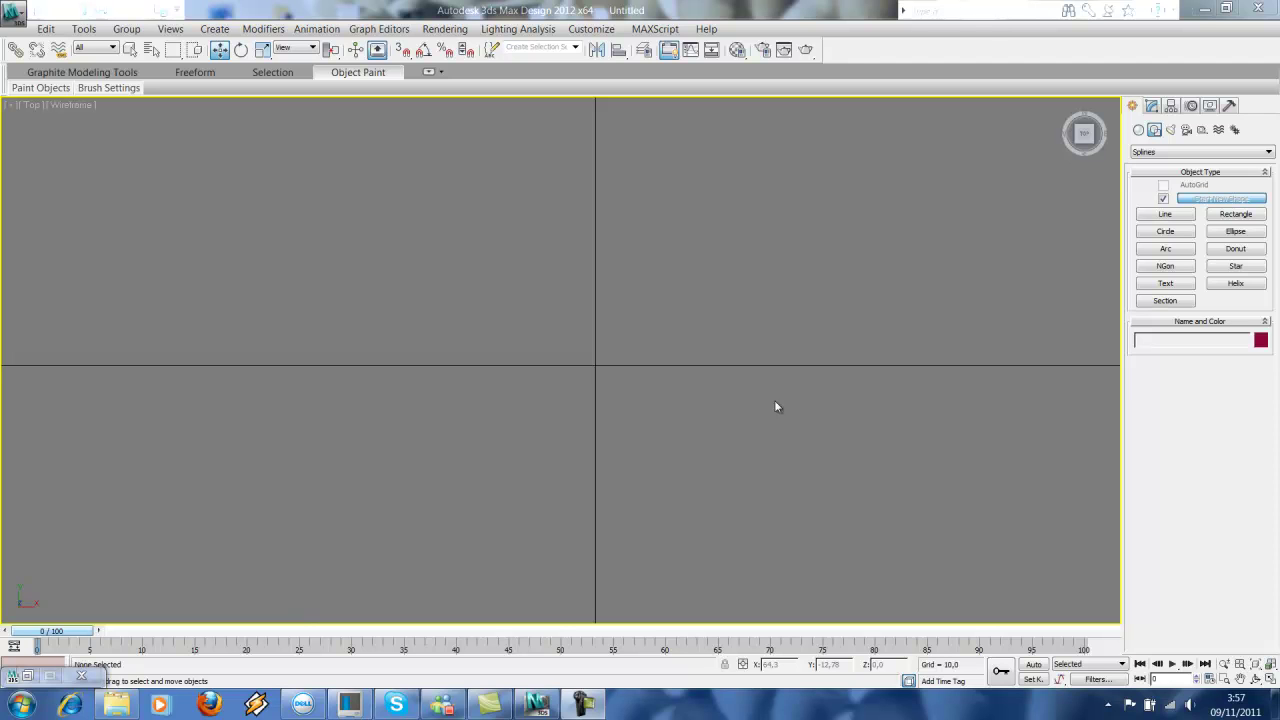
Draw a closed, smooth 12-point line around the origin in the Top view as a three-lobed freeform building outline
{"action": "left_click", "coordinate": [1184, 216]}
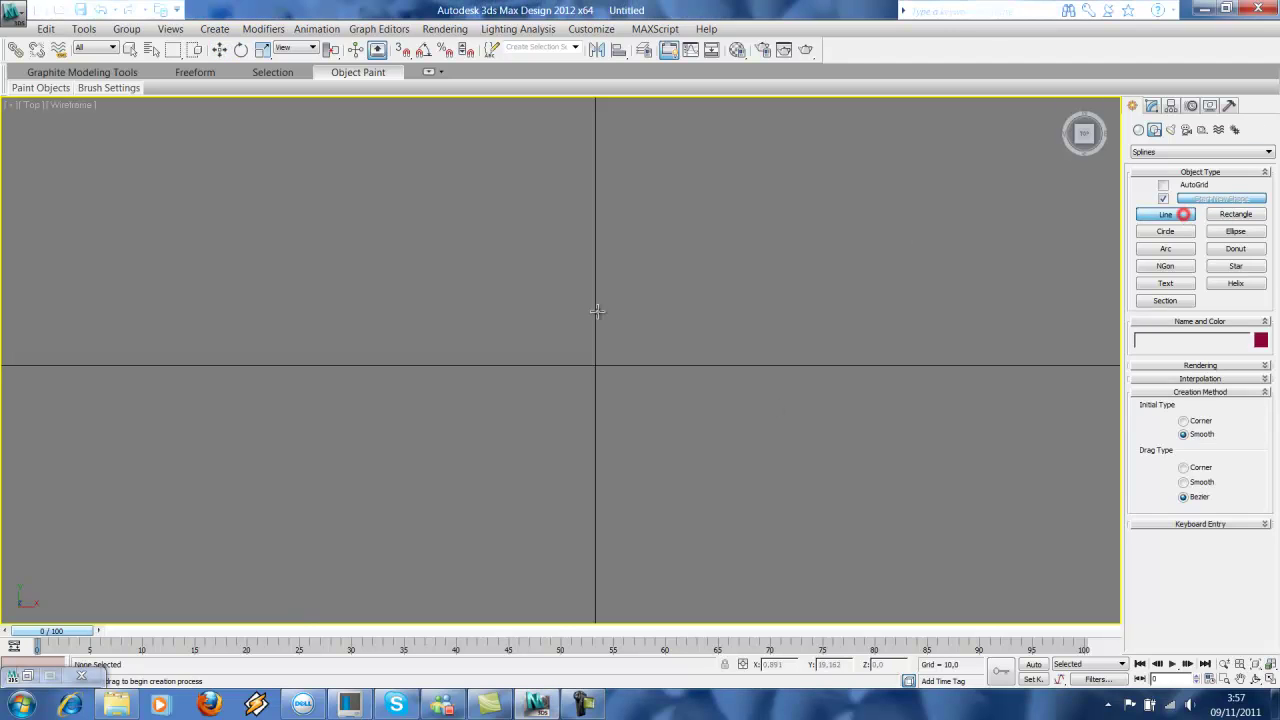
{"action": "left_click", "coordinate": [494, 531]}
{"action": "left_click", "coordinate": [420, 454]}
{"action": "left_click", "coordinate": [458, 315]}
{"action": "left_click", "coordinate": [407, 242]}
{"action": "left_click", "coordinate": [462, 162]}
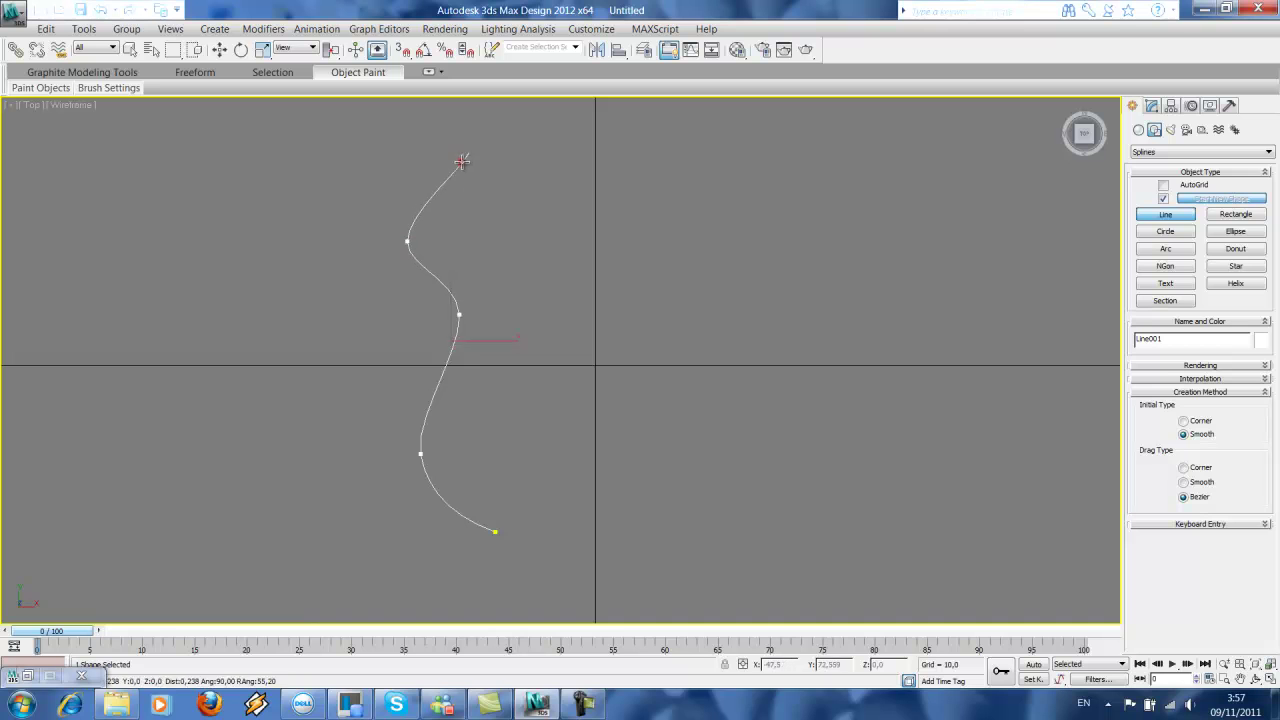
{"action": "left_click", "coordinate": [541, 202]}
{"action": "left_click", "coordinate": [541, 277]}
{"action": "left_click", "coordinate": [683, 313]}
{"action": "left_click", "coordinate": [759, 440]}
{"action": "left_click", "coordinate": [683, 482]}
{"action": "left_click", "coordinate": [603, 440]}
{"action": "left_click", "coordinate": [531, 485]}
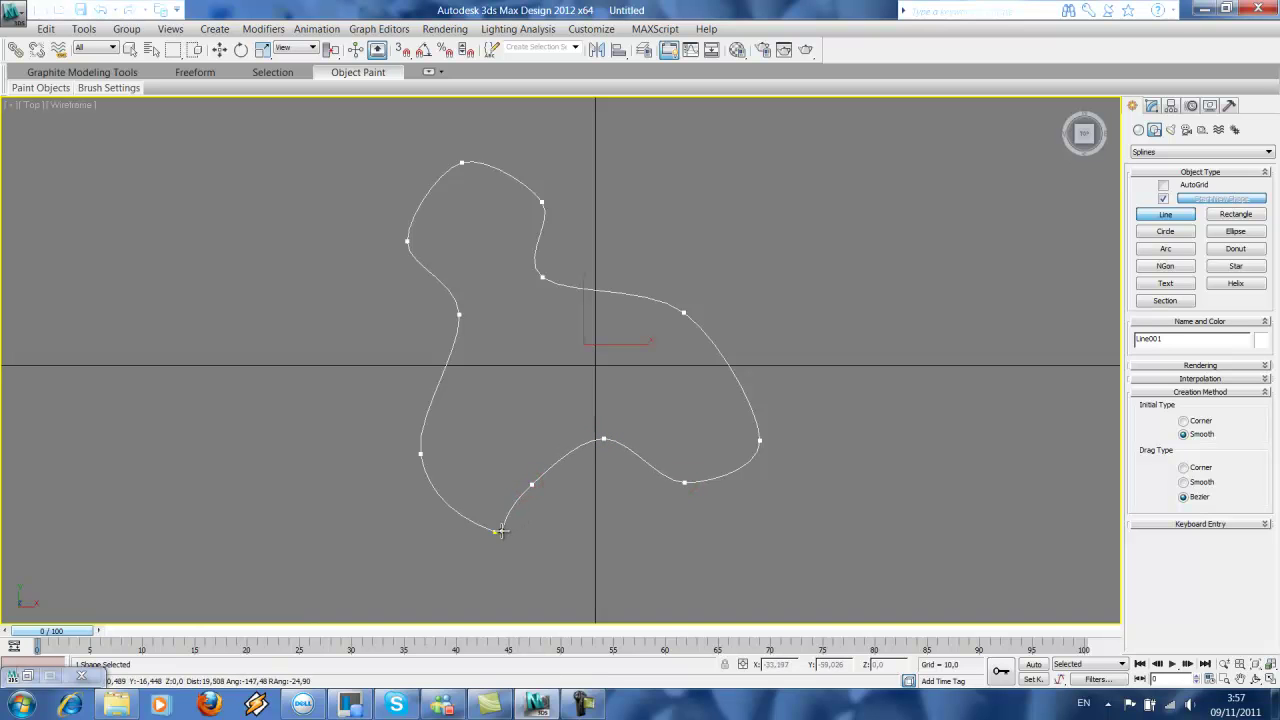
{"action": "left_click", "coordinate": [498, 531]}
{"action": "left_click", "coordinate": [612, 402]}
Reshape the outline at vertex level: shift the lowest vertex left, the upper inner vertex right and the vertex above it upward
{"action": "left_click", "coordinate": [1151, 105]}
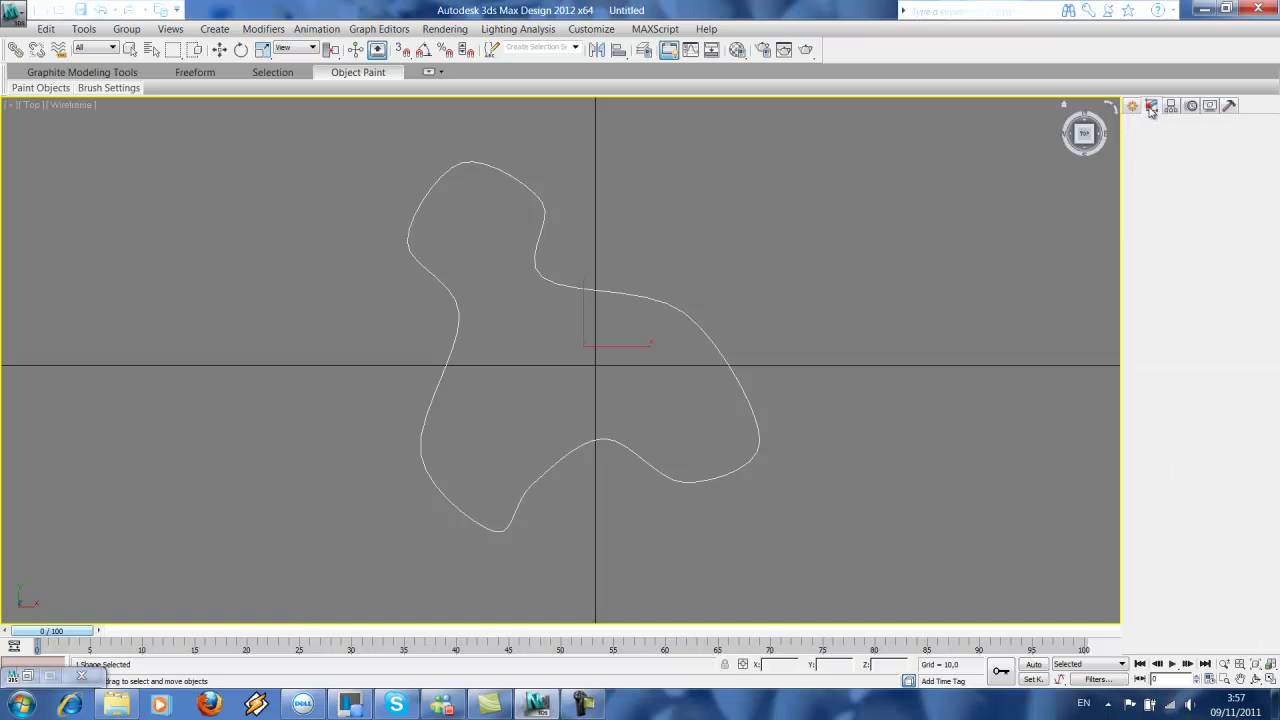
{"action": "left_click", "coordinate": [1174, 338]}
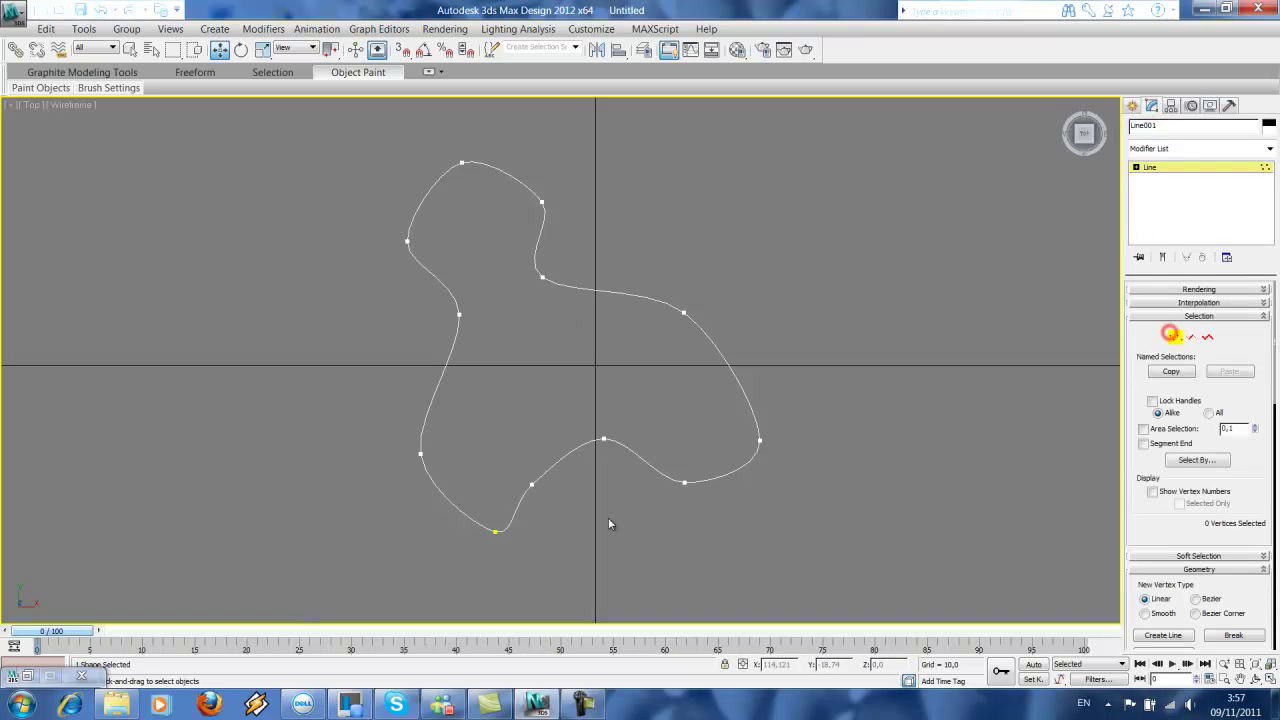
{"action": "left_click_drag", "start_coordinate": [490, 547], "coordinate": [508, 532]}
{"action": "left_click_drag", "start_coordinate": [604, 413], "coordinate": [595, 459]}
{"action": "left_click_drag", "start_coordinate": [558, 253], "coordinate": [629, 275]}
{"action": "left_click_drag", "start_coordinate": [569, 191], "coordinate": [546, 140]}
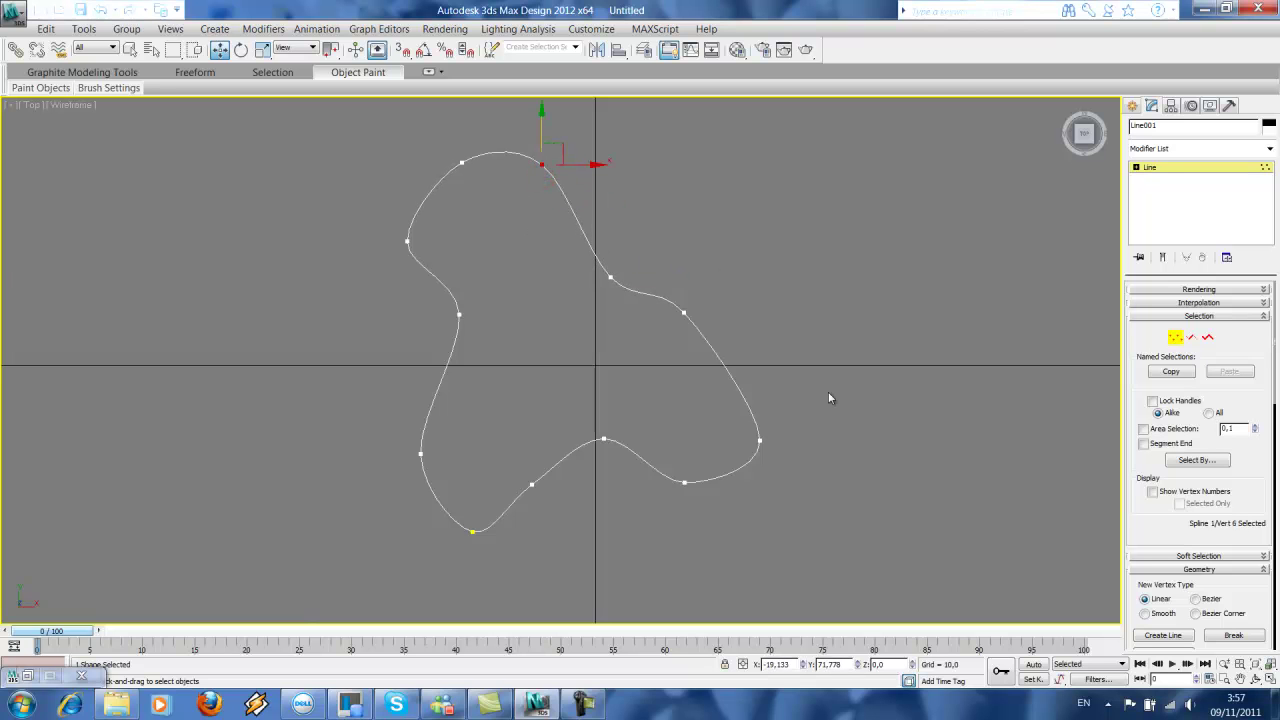
Maximize the Perspective viewport and rename the line as Building Outlines
{"action": "key", "text": "alt+w"}
{"action": "right_click", "coordinate": [694, 436]}
{"action": "left_click", "coordinate": [694, 436]}
{"action": "key", "text": "alt+w"}
{"action": "middle_click_drag", "start_coordinate": [657, 397], "coordinate": [648, 417]}
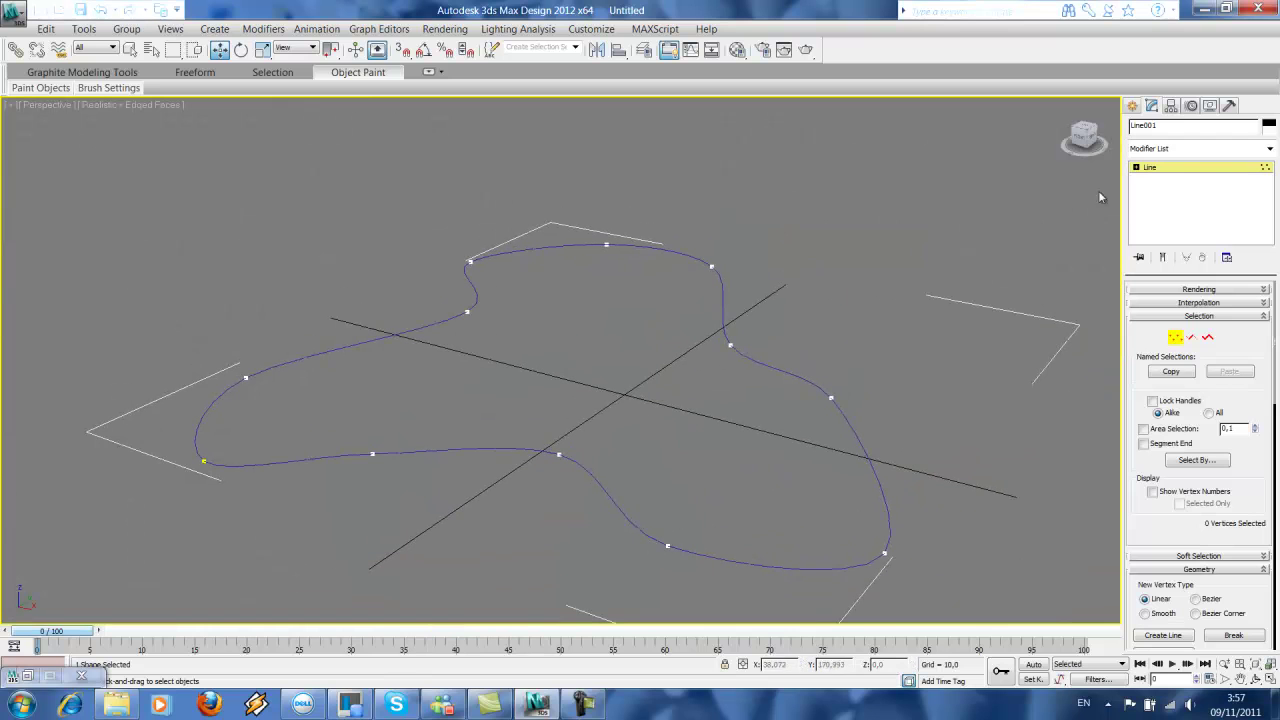
{"action": "left_click", "coordinate": [1185, 130]}
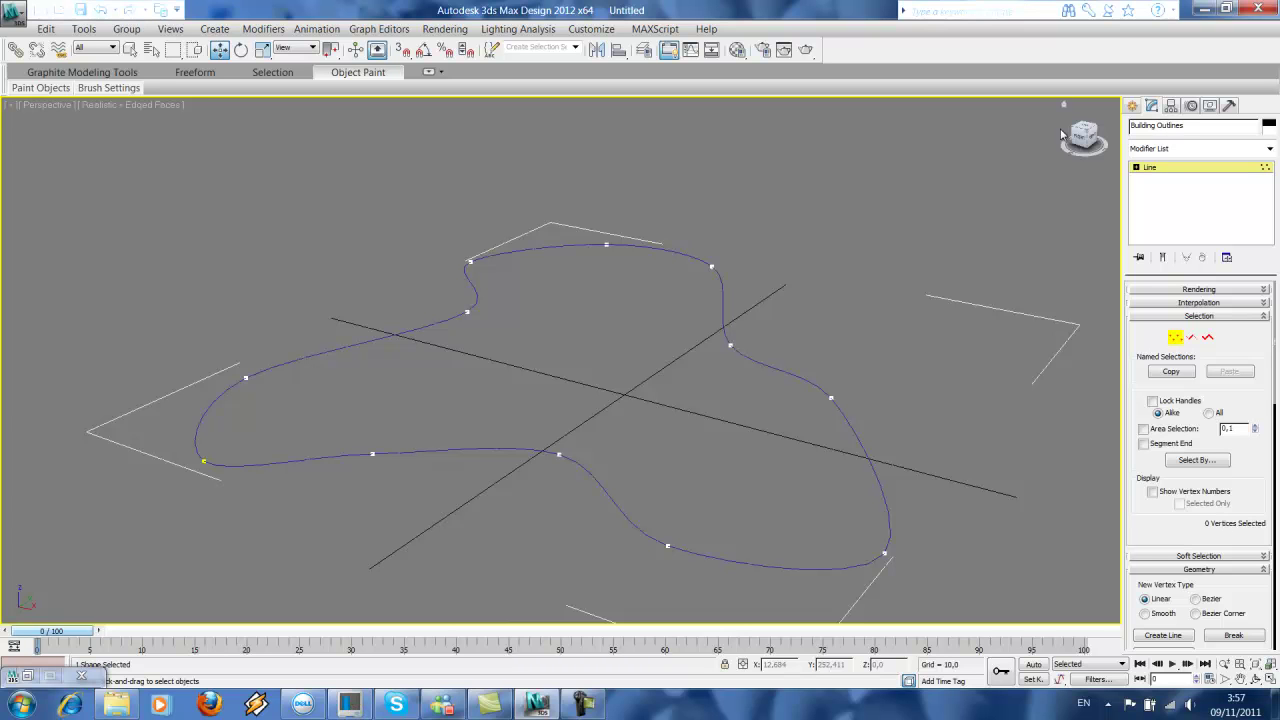
Leave vertex editing and clone Building Outlines as a reference named Slab
{"action": "left_click", "coordinate": [1135, 106]}
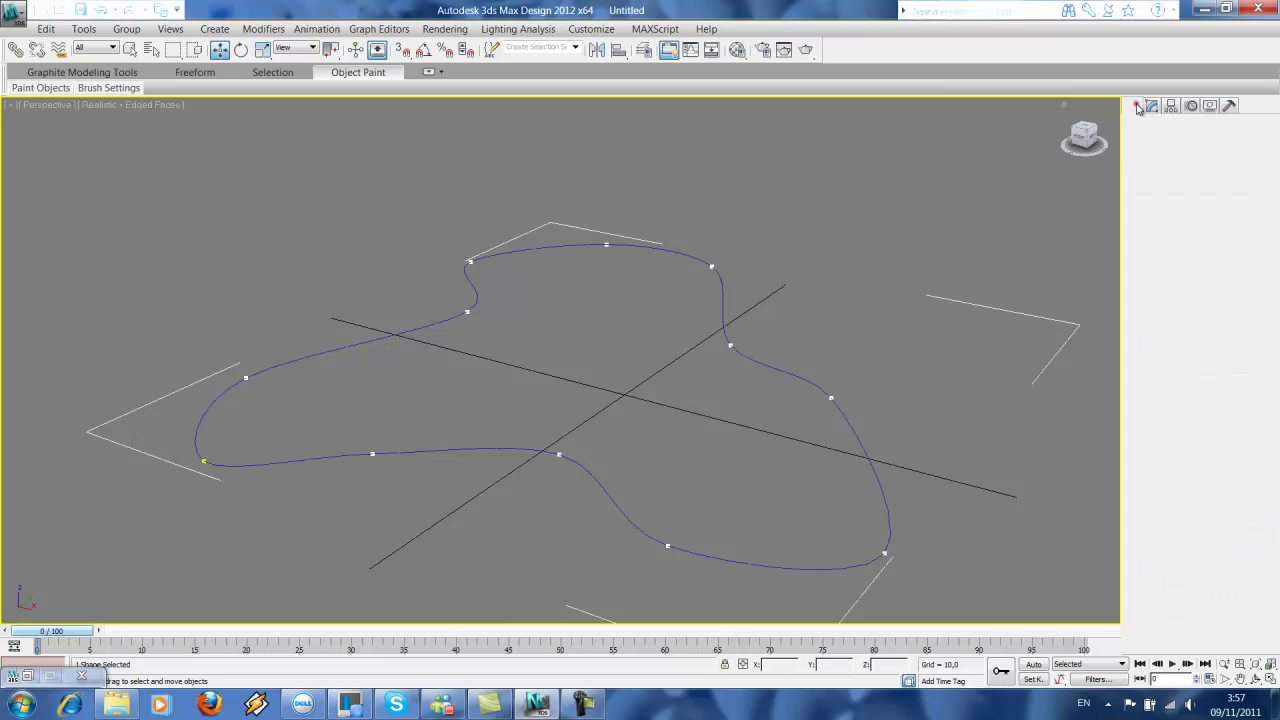
{"action": "left_click", "coordinate": [883, 285]}
{"action": "left_click", "coordinate": [726, 337]}
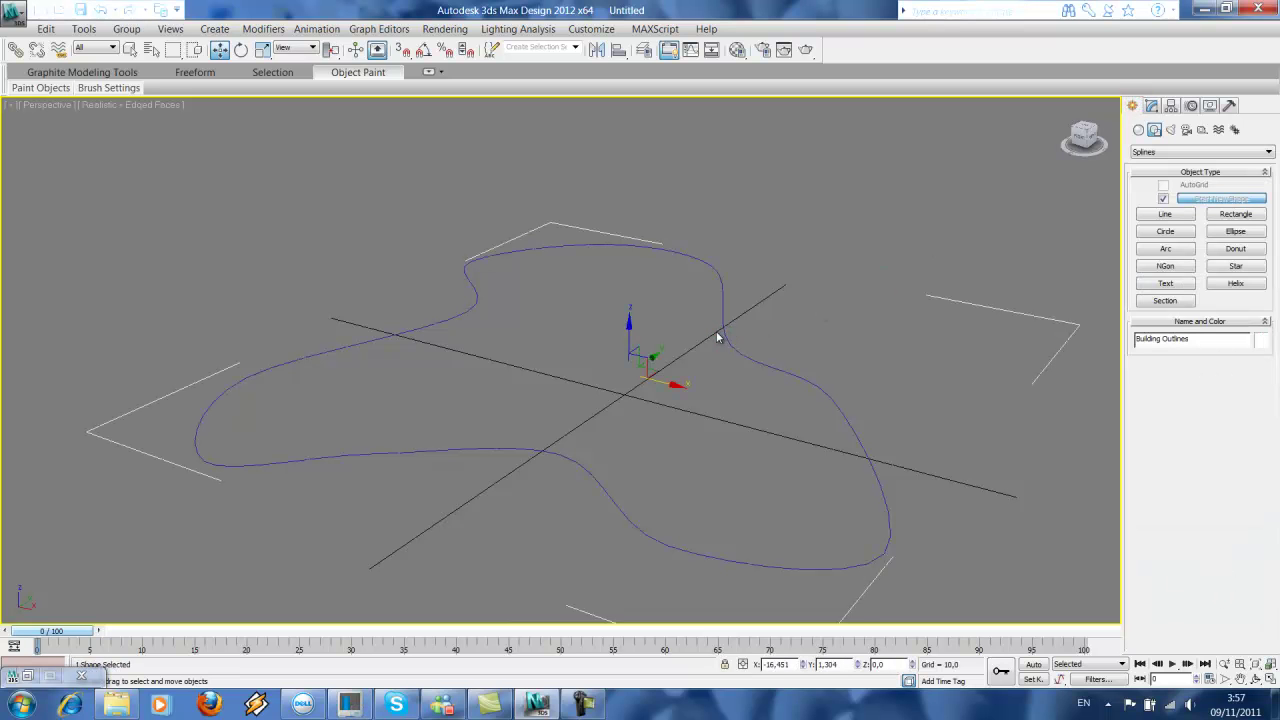
{"action": "key", "text": "ctrl+v"}
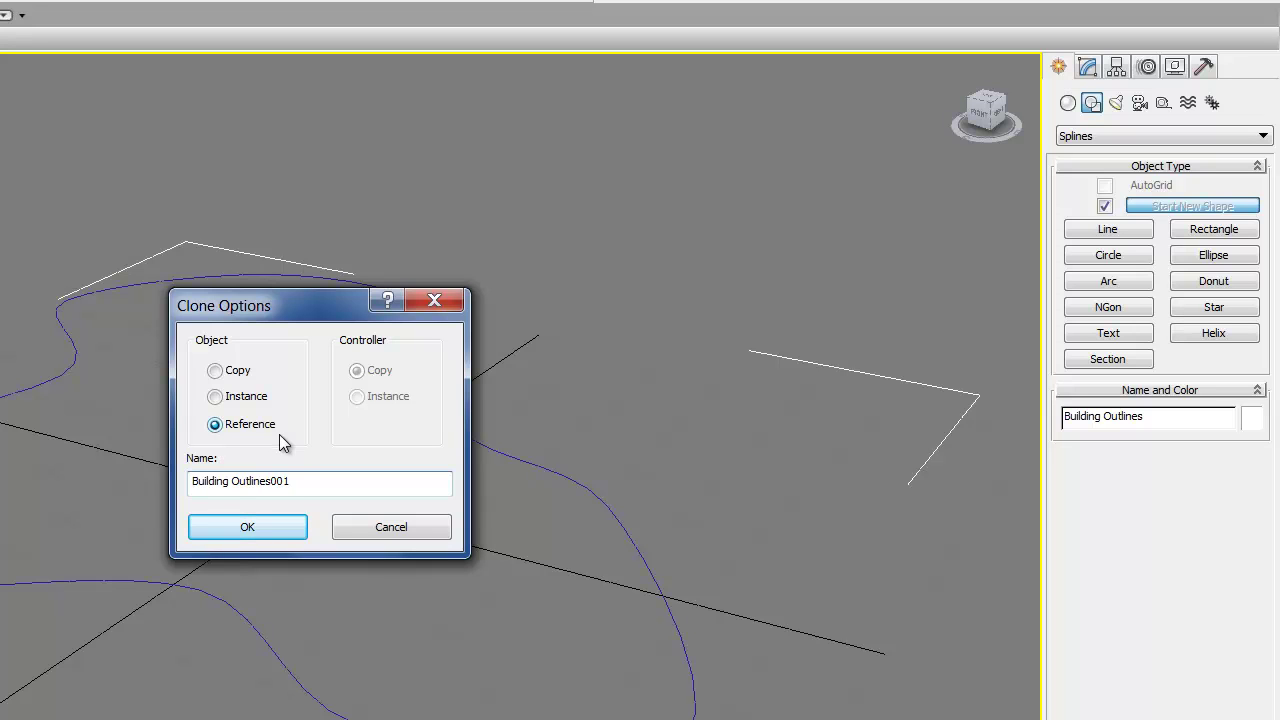
{"action": "left_click_drag", "start_coordinate": [297, 481], "coordinate": [182, 495]}
{"action": "type", "text": "Slab"}
{"action": "left_click", "coordinate": [261, 534]}
Apply a Bevel modifier to the Slab with a start outline of -0,6 and a Level 1 height of -1,5
{"action": "left_click", "coordinate": [1088, 66]}
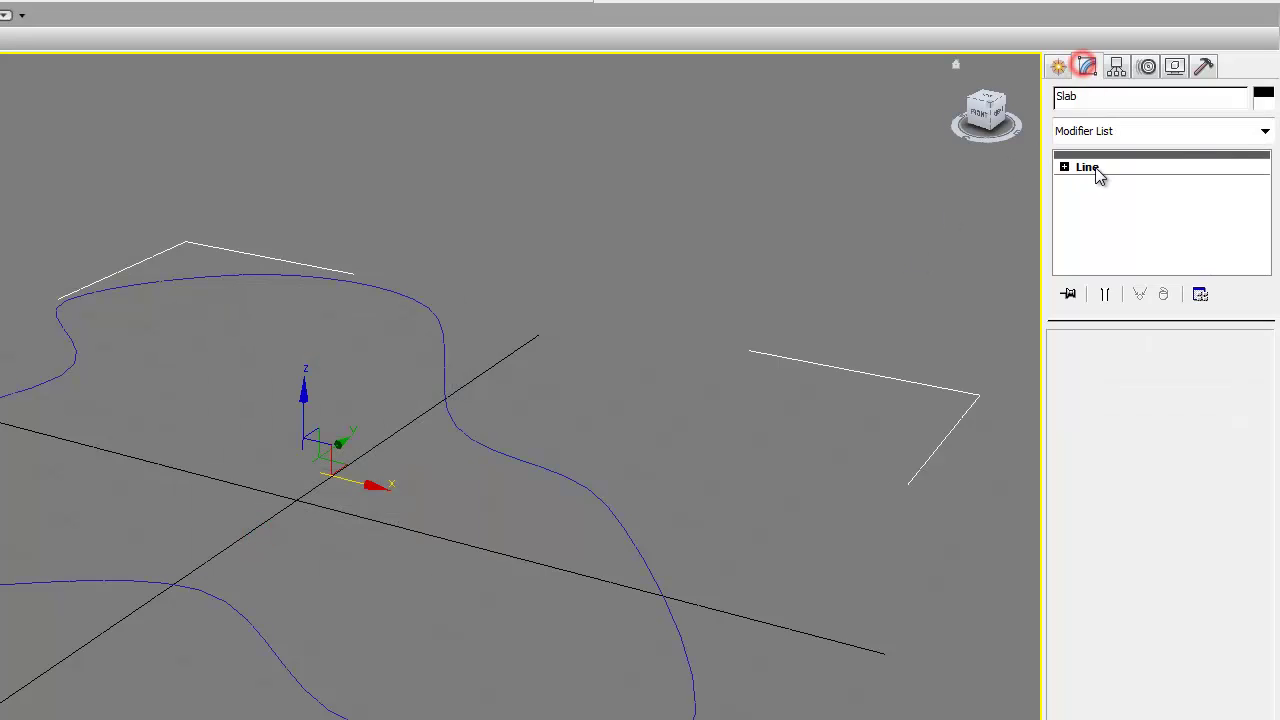
{"action": "left_click", "coordinate": [1257, 131]}
{"action": "type", "text": "bev"}
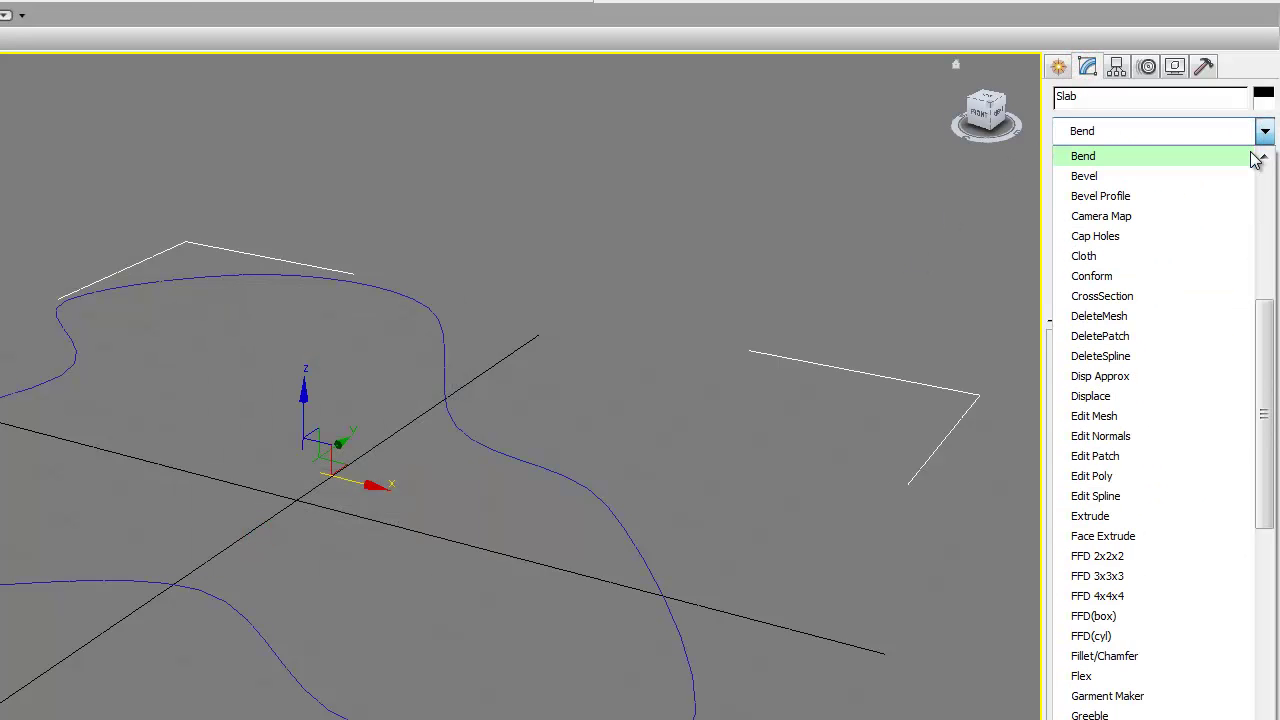
{"action": "left_click", "coordinate": [1228, 156]}
{"action": "middle_click_drag", "start_coordinate": [548, 521], "coordinate": [559, 475]}
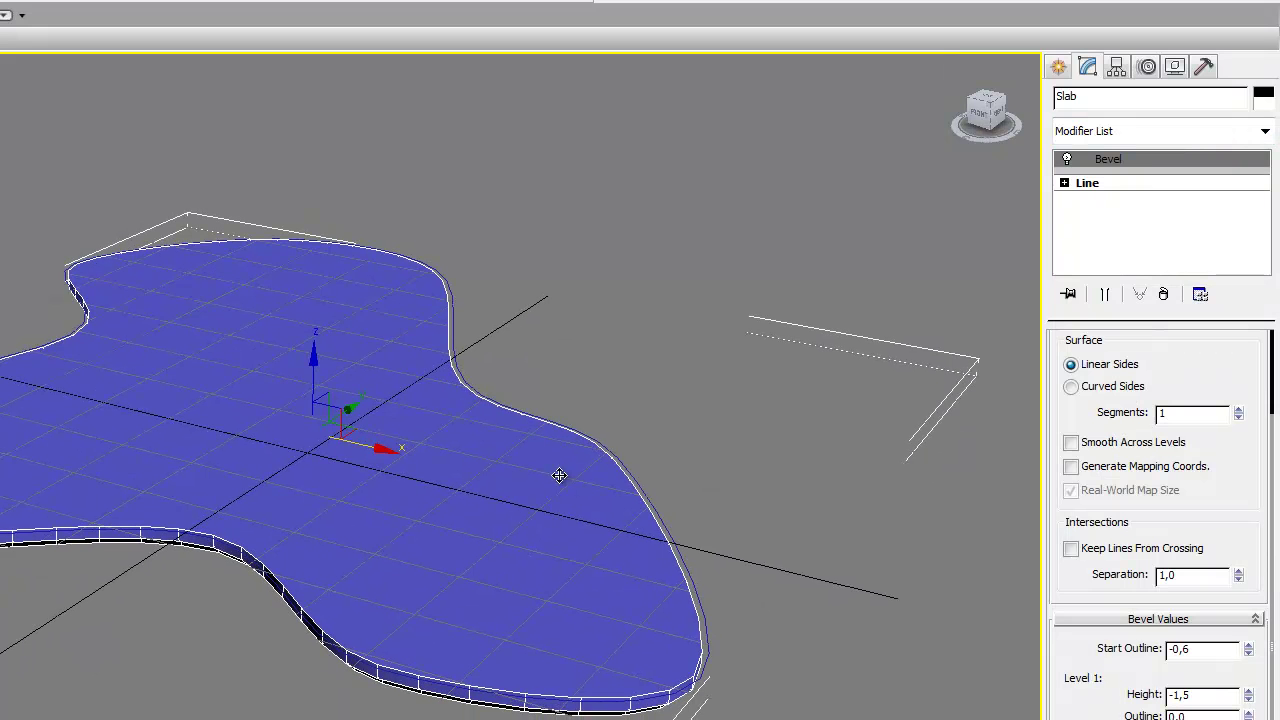
{"action": "left_click", "coordinate": [1248, 653]}
{"action": "left_click", "coordinate": [1248, 643]}
{"action": "middle_click_drag", "start_coordinate": [355, 617], "coordinate": [374, 651], "text": "alt"}
{"action": "scroll", "coordinate": [516, 483], "scroll_direction": "up", "scroll_amount": 2}
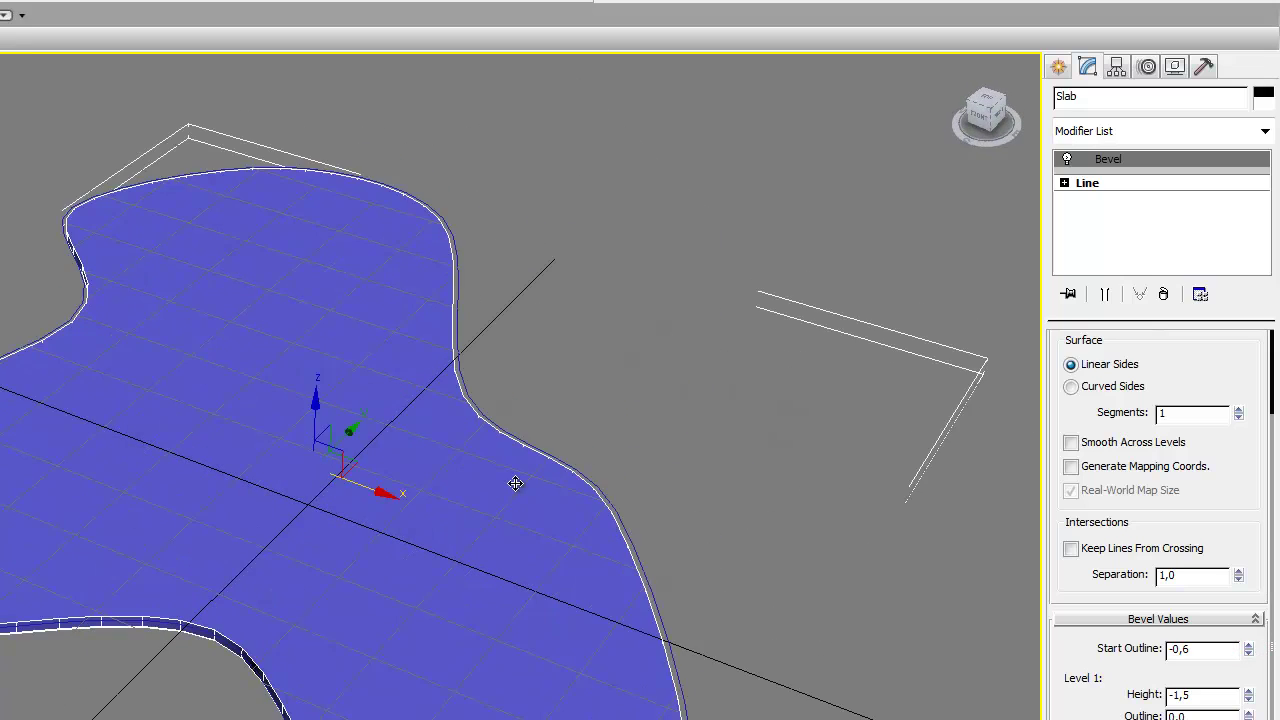
Select the original Building Outlines line and clone it as a reference named Glass
{"action": "left_click", "coordinate": [594, 447]}
{"action": "left_click", "coordinate": [1058, 67]}
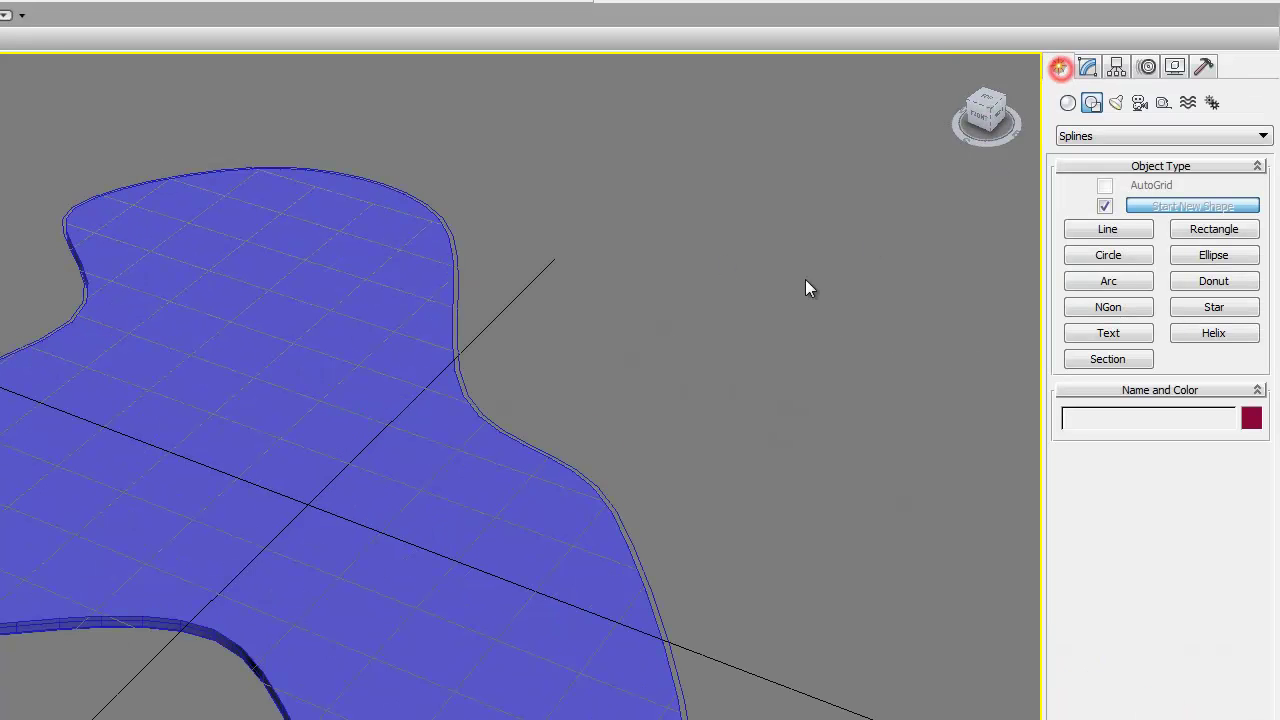
{"action": "middle_click_drag", "start_coordinate": [734, 320], "coordinate": [594, 323]}
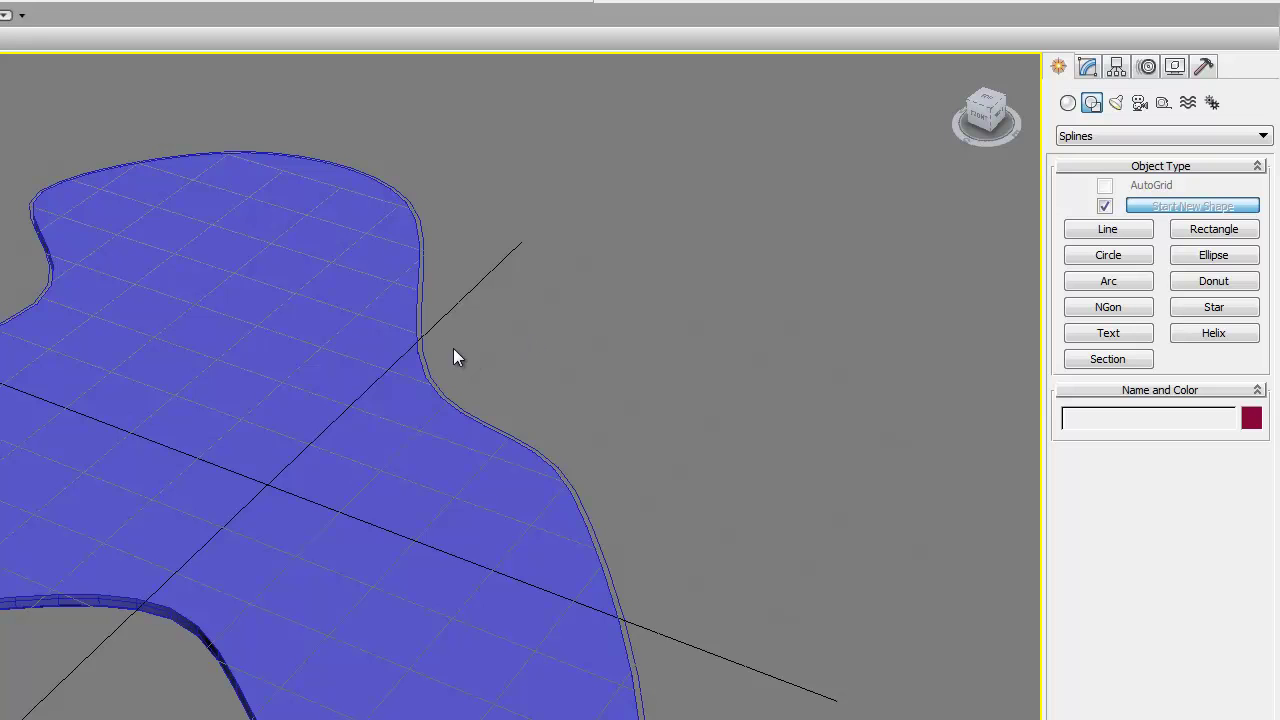
{"action": "left_click", "coordinate": [420, 331]}
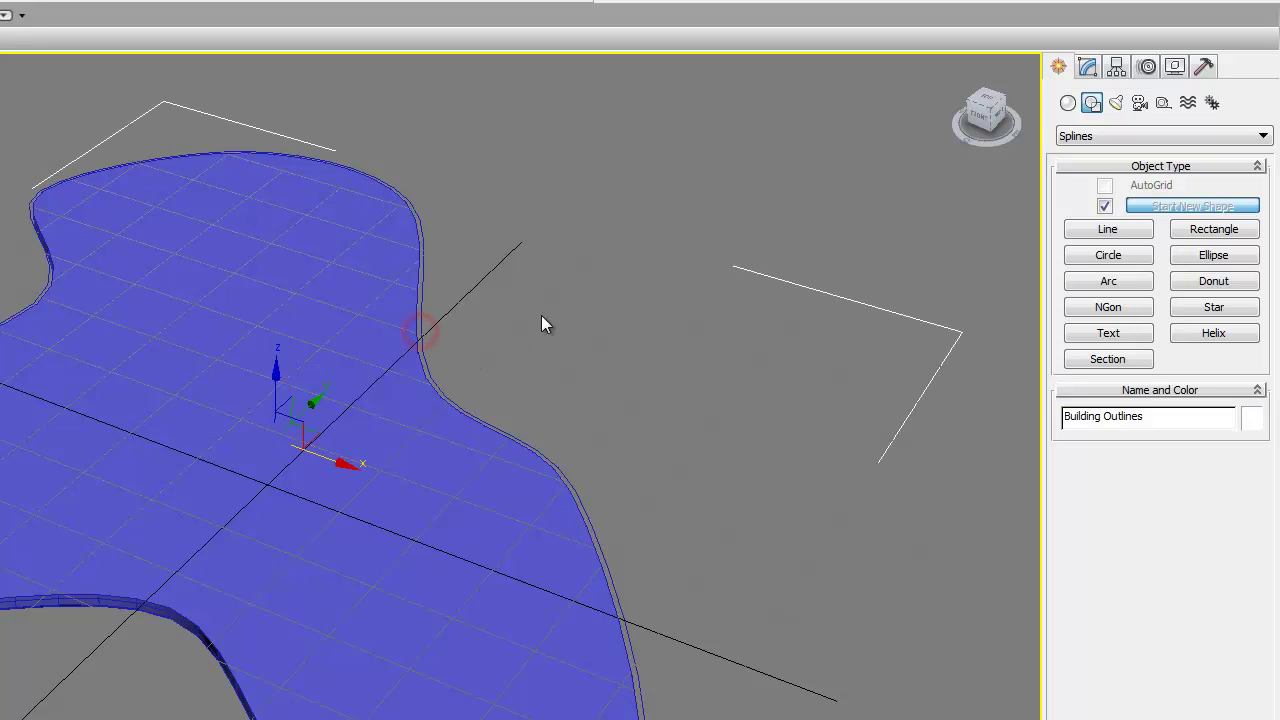
{"action": "left_click", "coordinate": [1090, 67]}
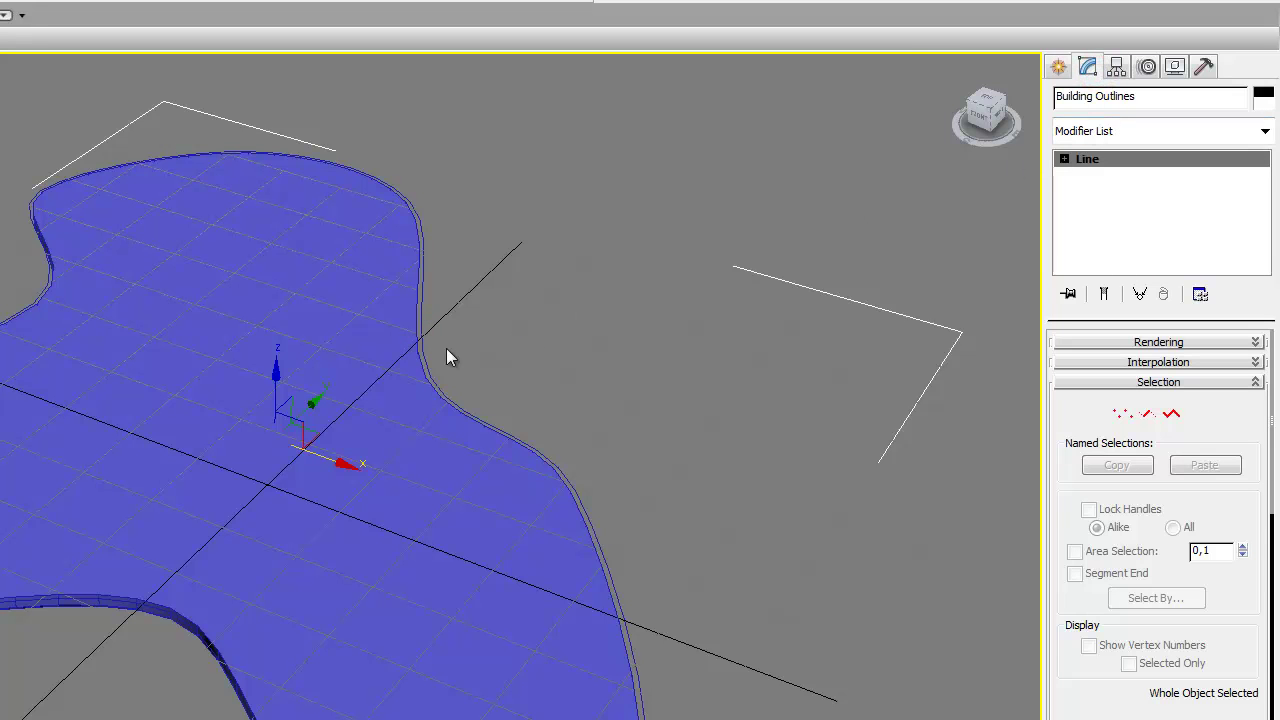
{"action": "left_click", "coordinate": [1058, 66]}
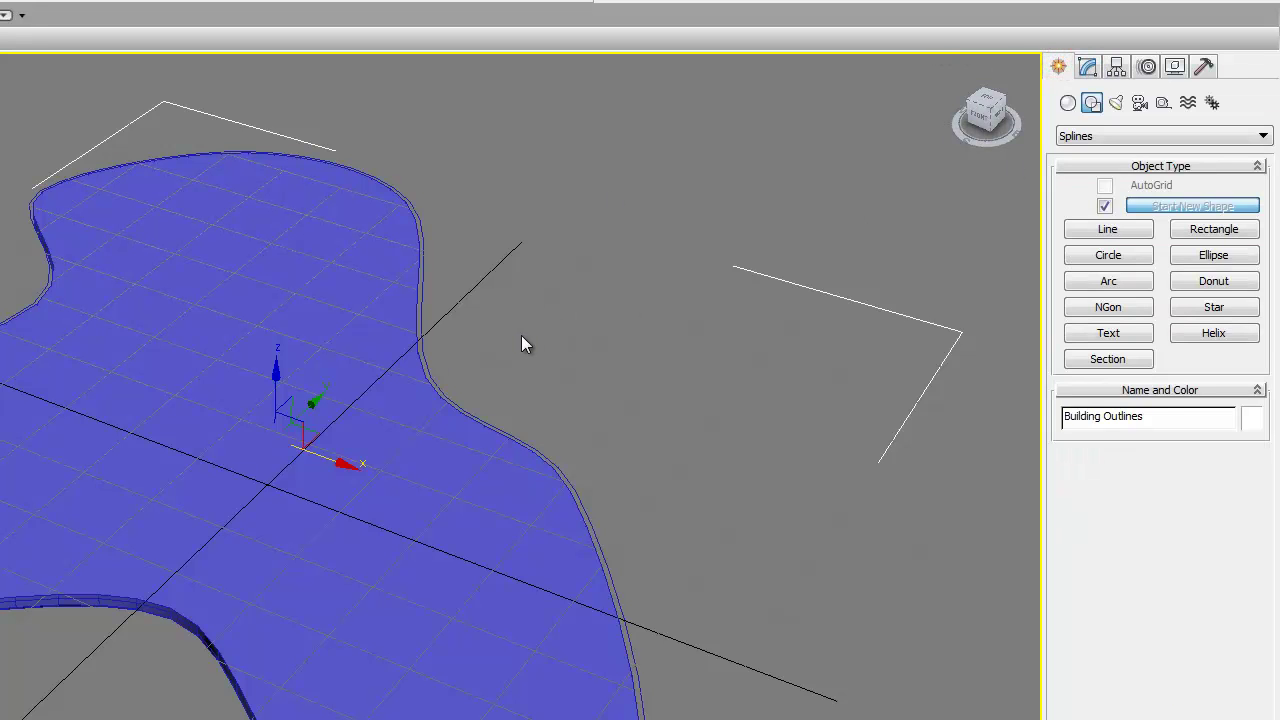
{"action": "key", "text": "ctrl+v"}
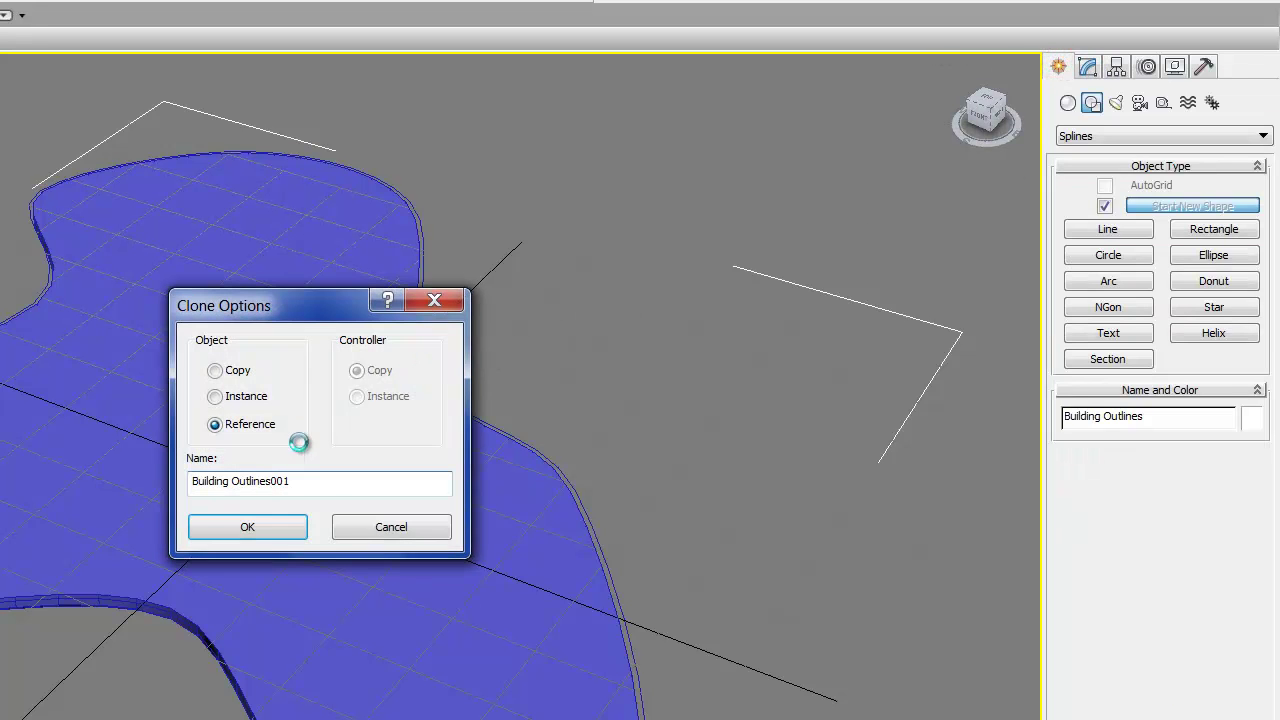
{"action": "left_click_drag", "start_coordinate": [298, 484], "coordinate": [160, 472]}
{"action": "type", "text": "Glass"}
{"action": "left_click", "coordinate": [249, 533]}
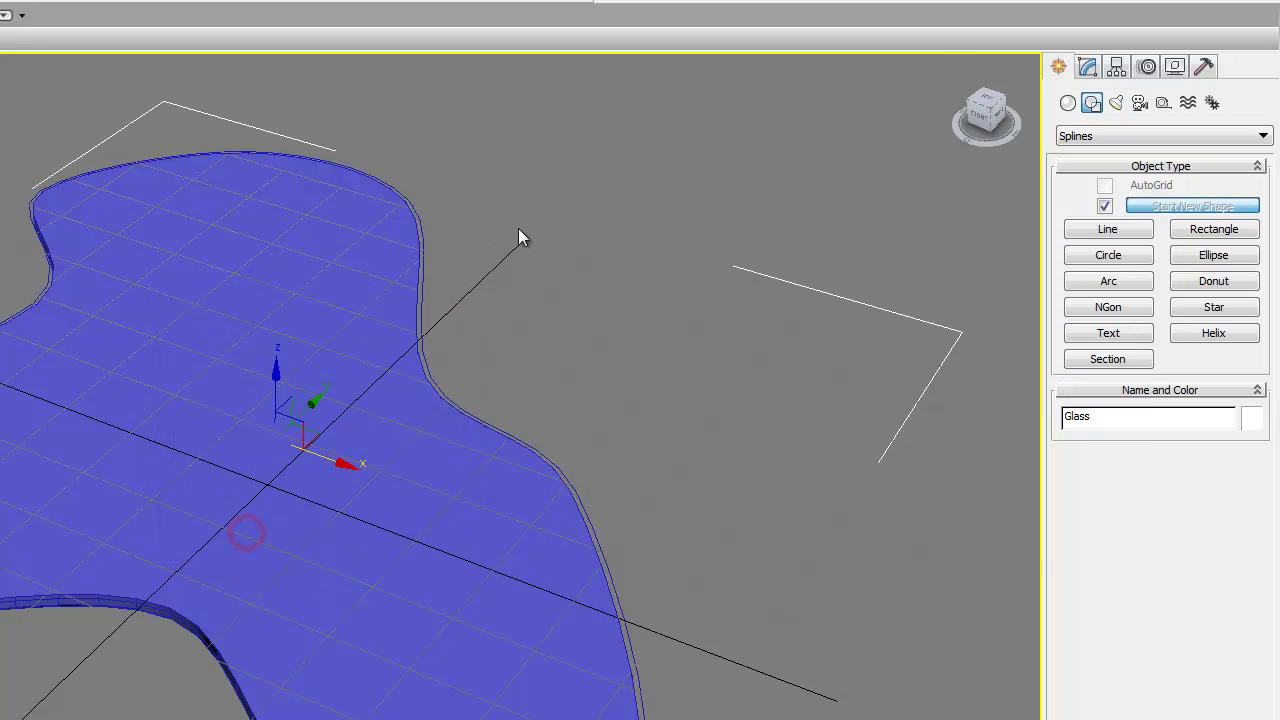
Apply an Extrude modifier to the Glass outline with an amount of 4,0 and no start or end caps
{"action": "left_click", "coordinate": [1087, 66]}
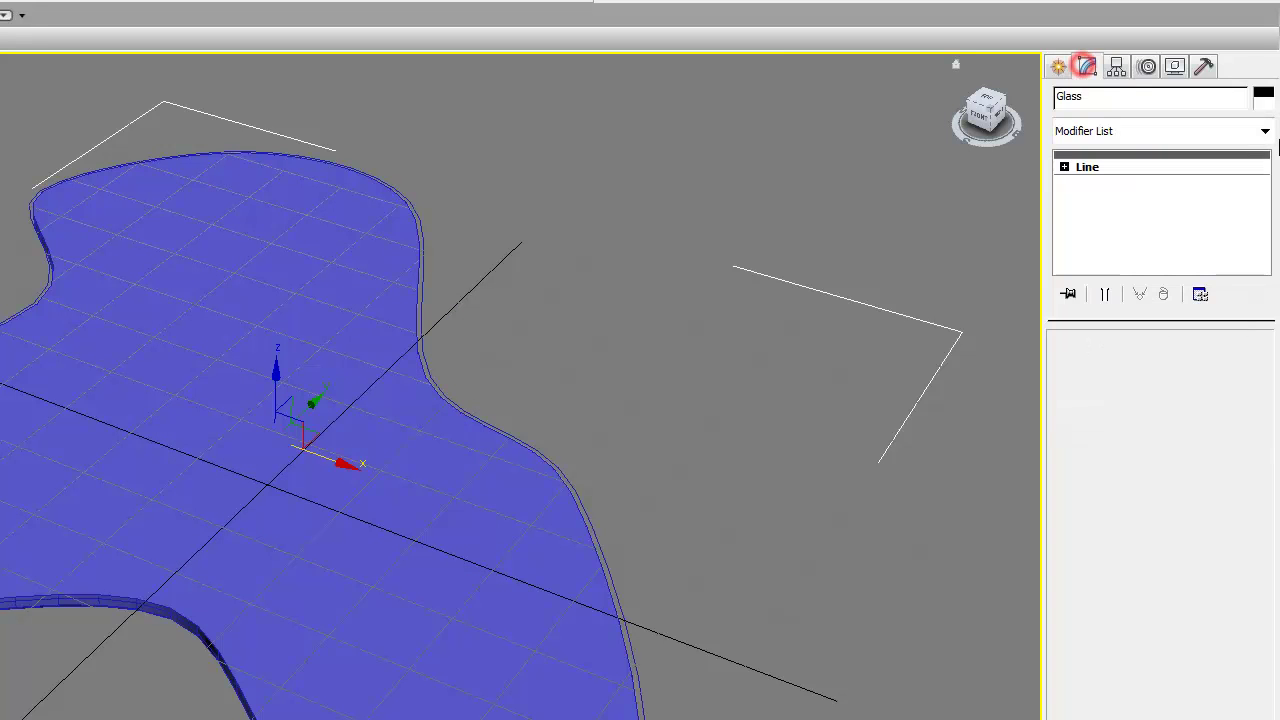
{"action": "left_click", "coordinate": [1266, 133]}
{"action": "type", "text": "ex"}
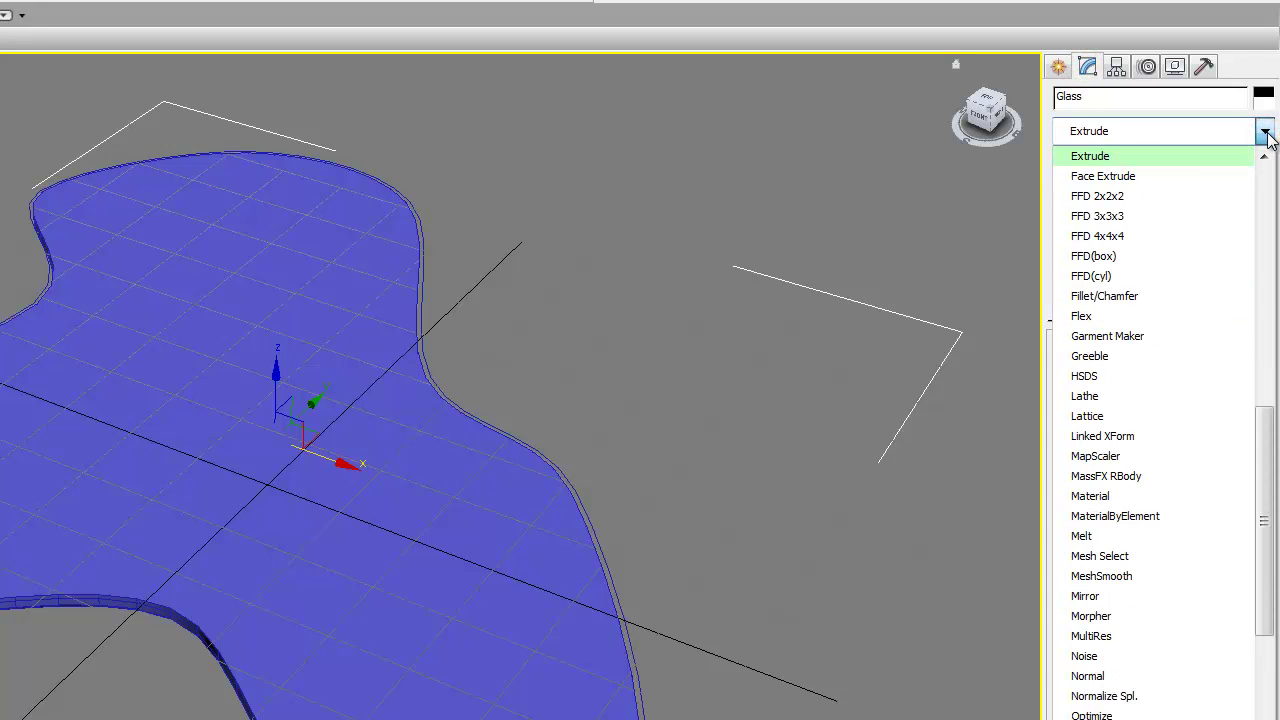
{"action": "left_click", "coordinate": [1189, 158]}
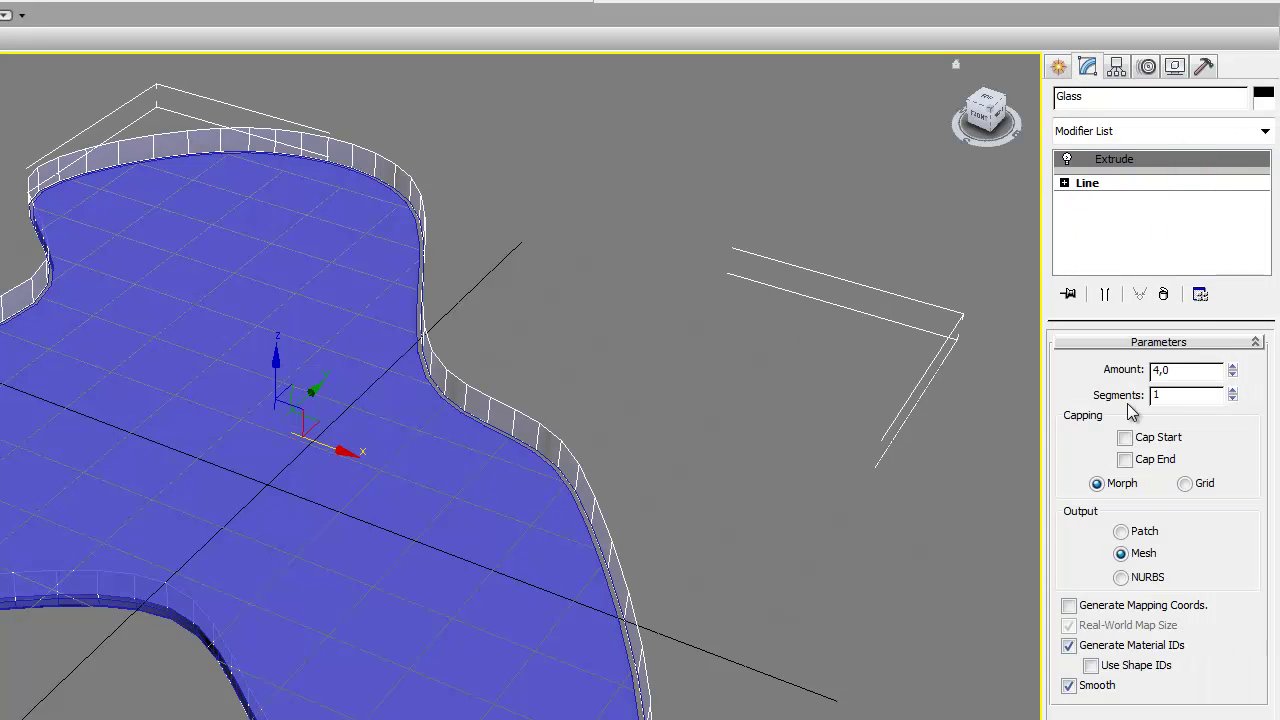
{"action": "double_click", "coordinate": [1176, 369]}
{"action": "middle_click_drag", "start_coordinate": [686, 447], "coordinate": [620, 453]}
{"action": "mouse_move", "coordinate": [603, 517]}
{"action": "middle_mouse_down"}
{"action": "mouse_move", "coordinate": [661, 442]}
{"action": "mouse_move", "coordinate": [604, 514]}
{"action": "middle_mouse_up"}
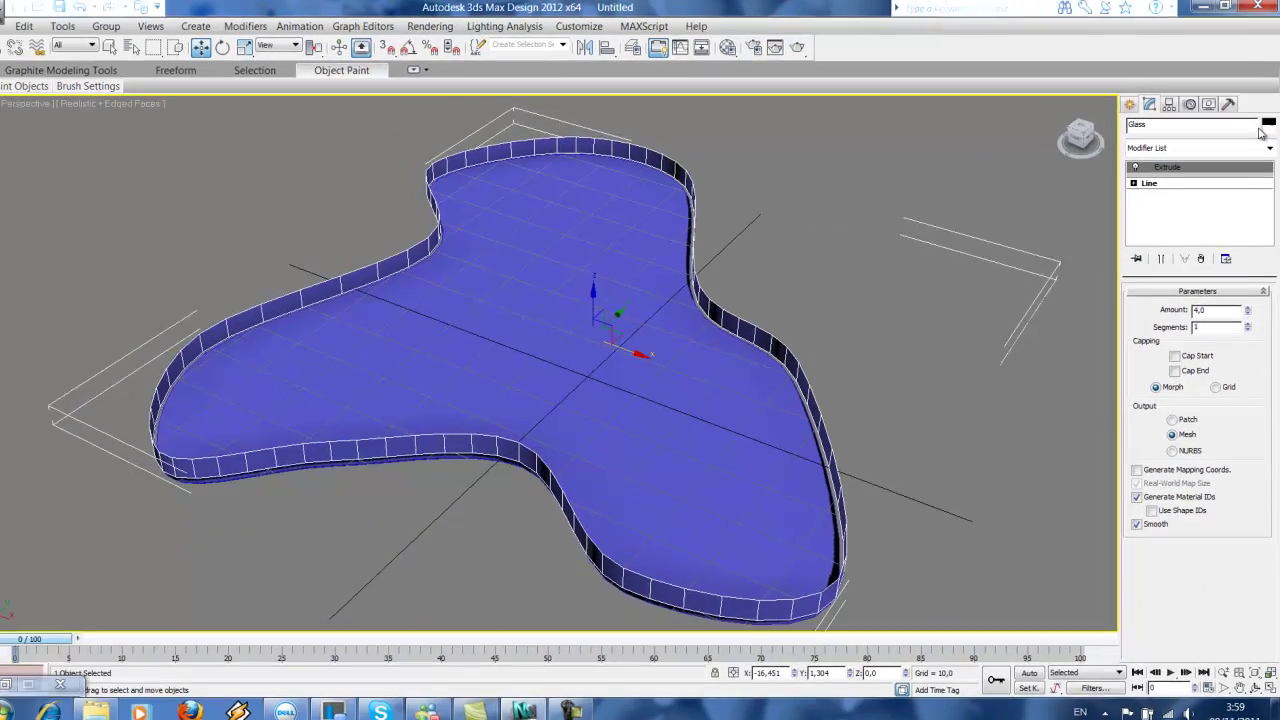
Change the Glass object's color to a light turquoise from the 3ds Max palette
{"action": "left_click", "coordinate": [1263, 94]}
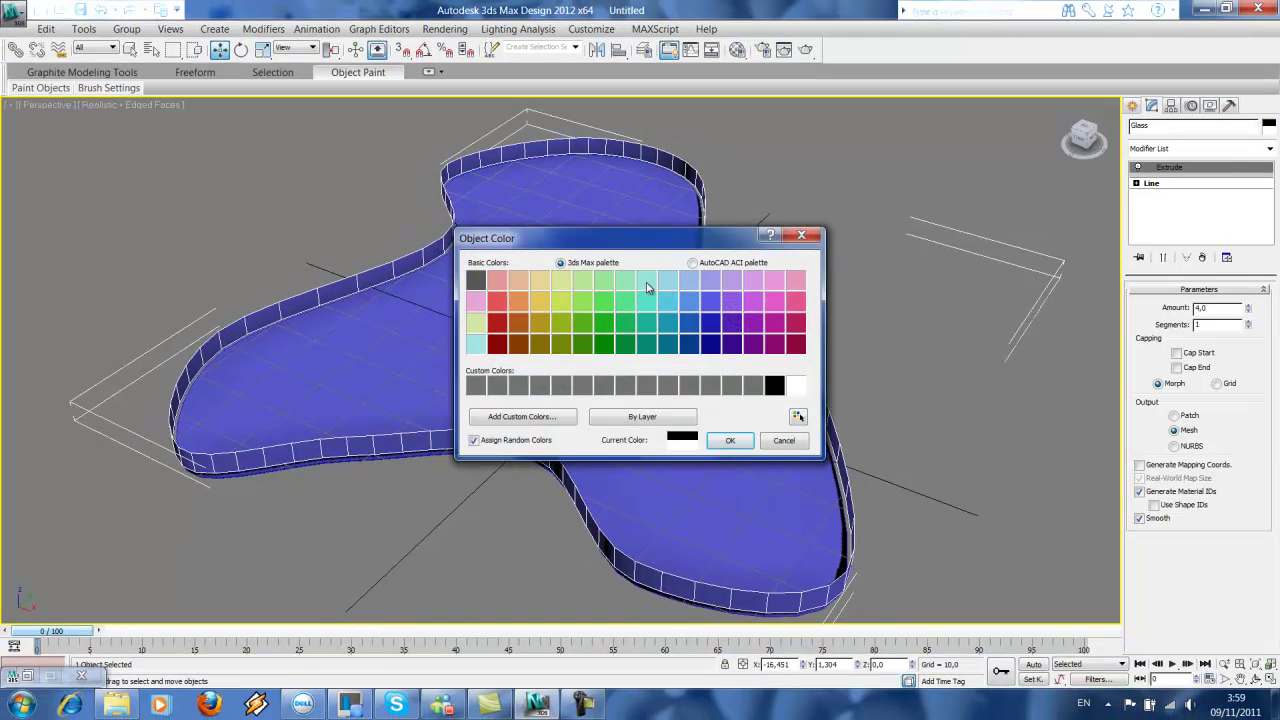
{"action": "left_click", "coordinate": [646, 283]}
{"action": "left_click", "coordinate": [730, 440]}
{"action": "middle_click_drag", "start_coordinate": [698, 435], "coordinate": [735, 415]}
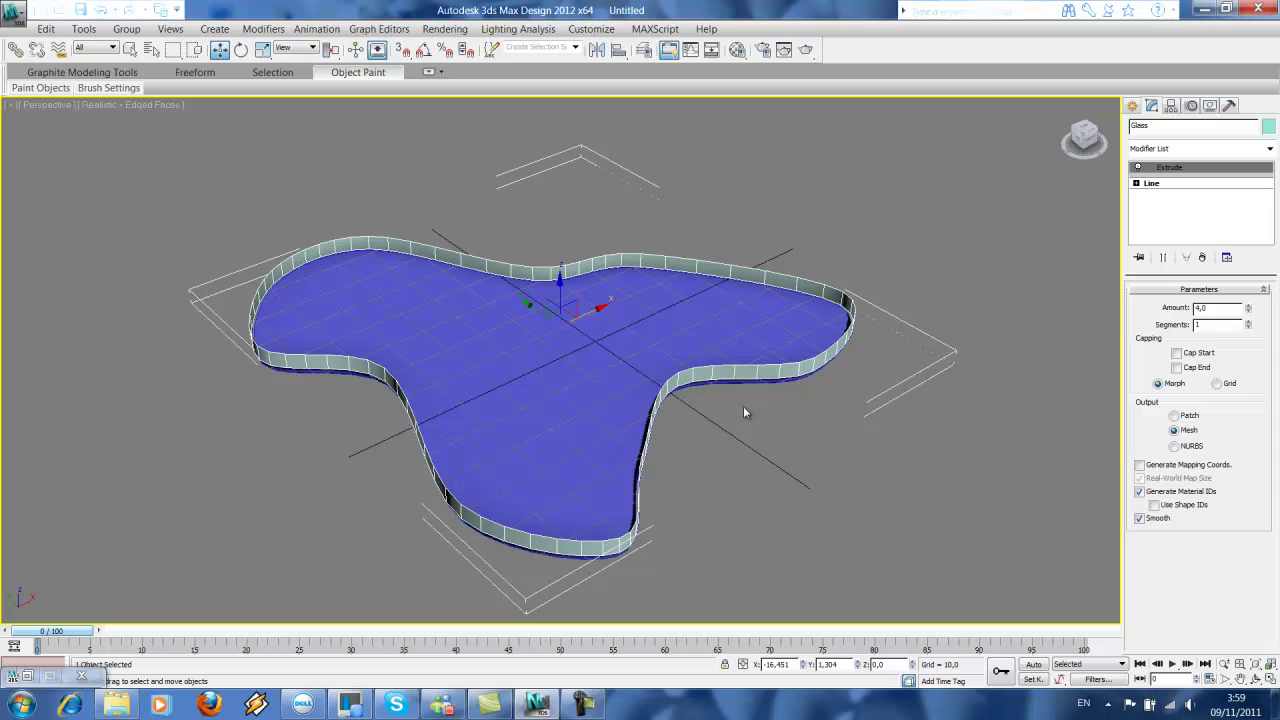
{"action": "left_click", "coordinate": [1132, 106]}
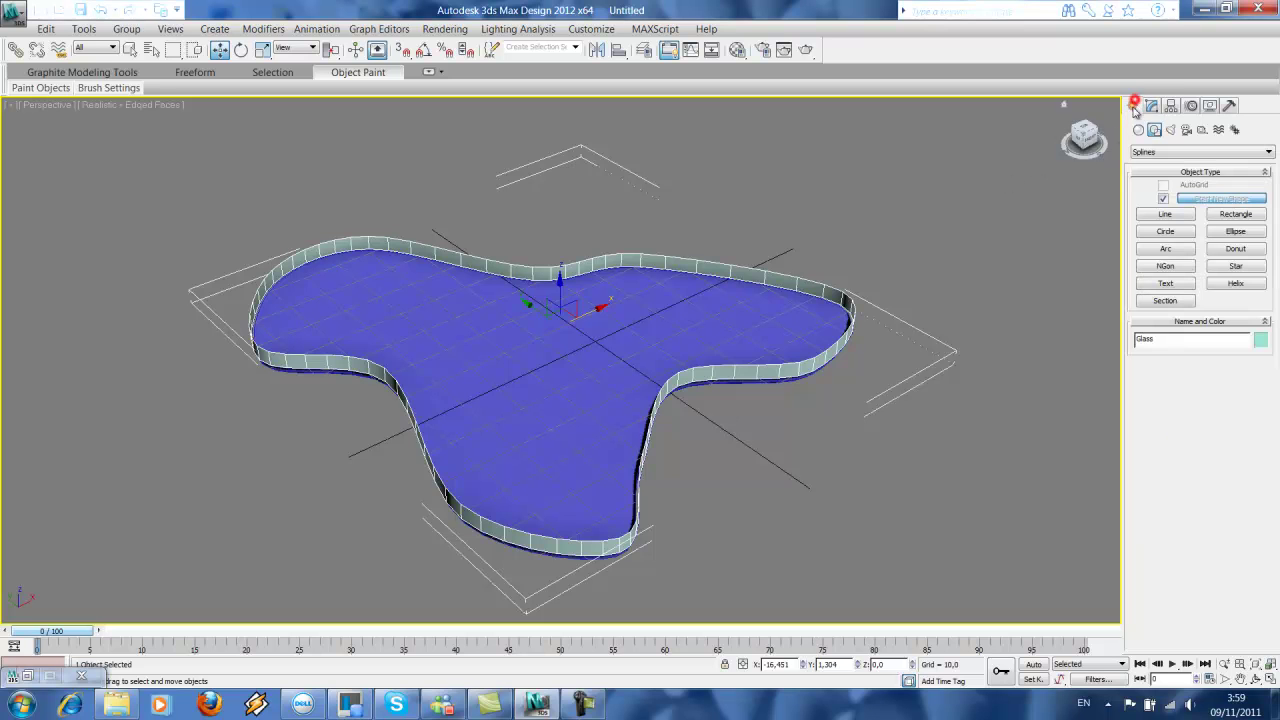
{"action": "key", "text": "ctrl+c"}
{"action": "key", "text": "ctrl+v"}
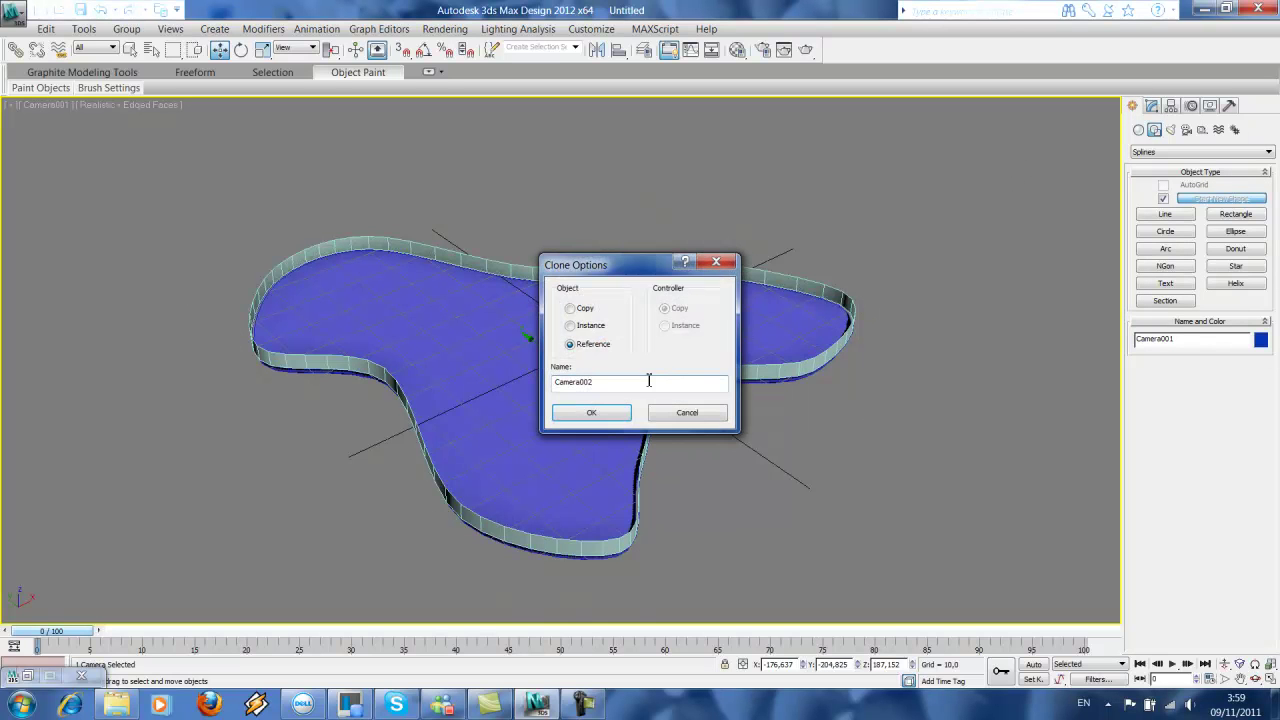
{"action": "left_click", "coordinate": [690, 415]}
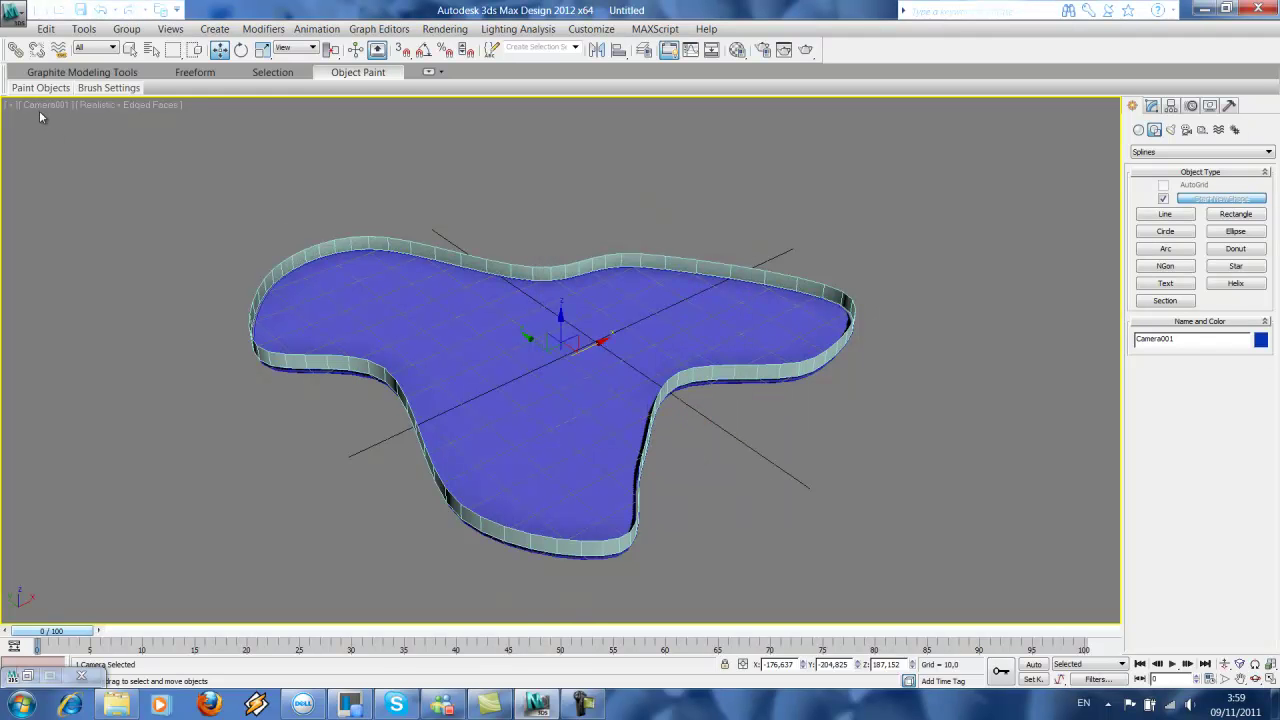
{"action": "key", "text": "ctrl+z"}
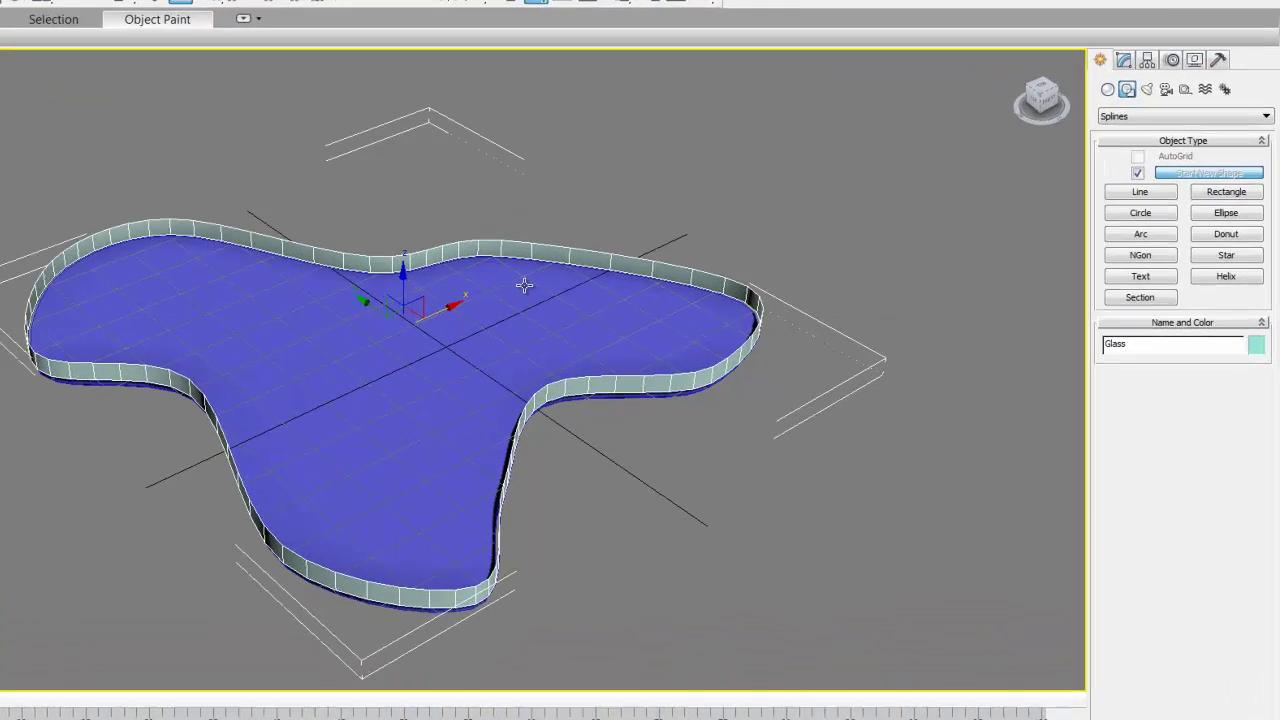
Clone the Glass object as a reference named Frames
{"action": "key", "text": "ctrl+v"}
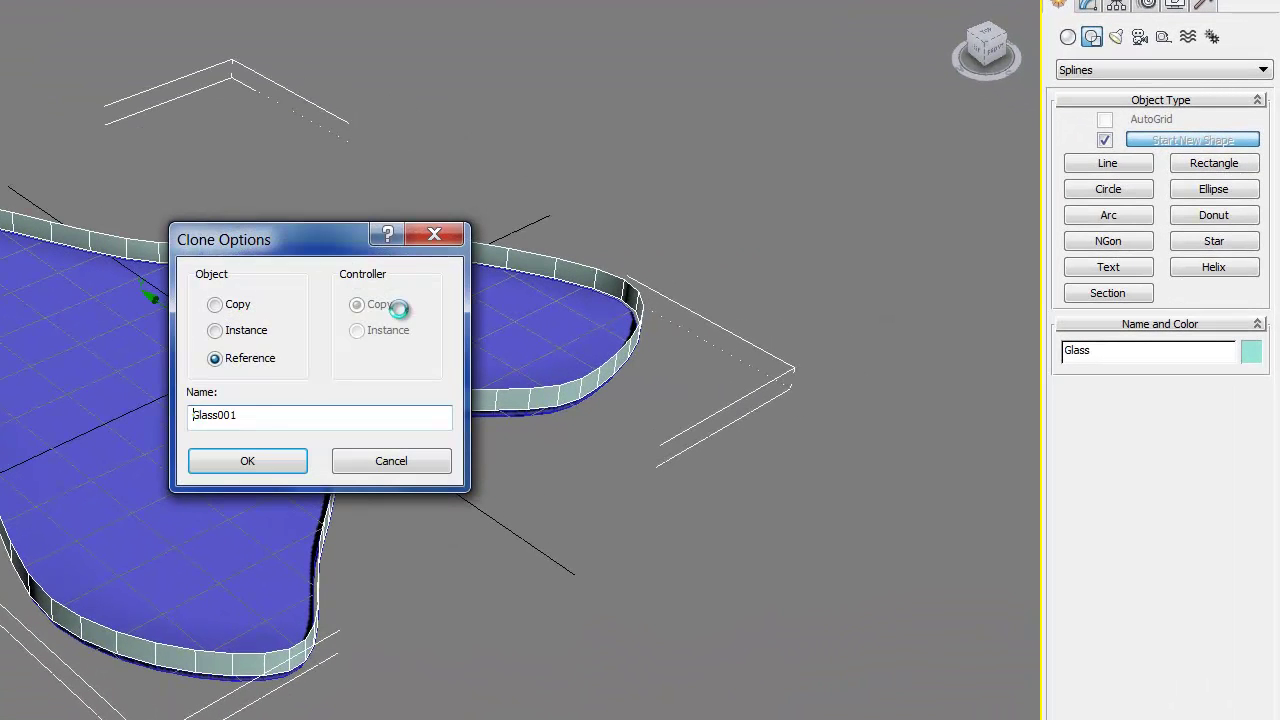
{"action": "double_click", "coordinate": [272, 414]}
{"action": "type", "text": "Frames"}
{"action": "key", "text": "Return"}
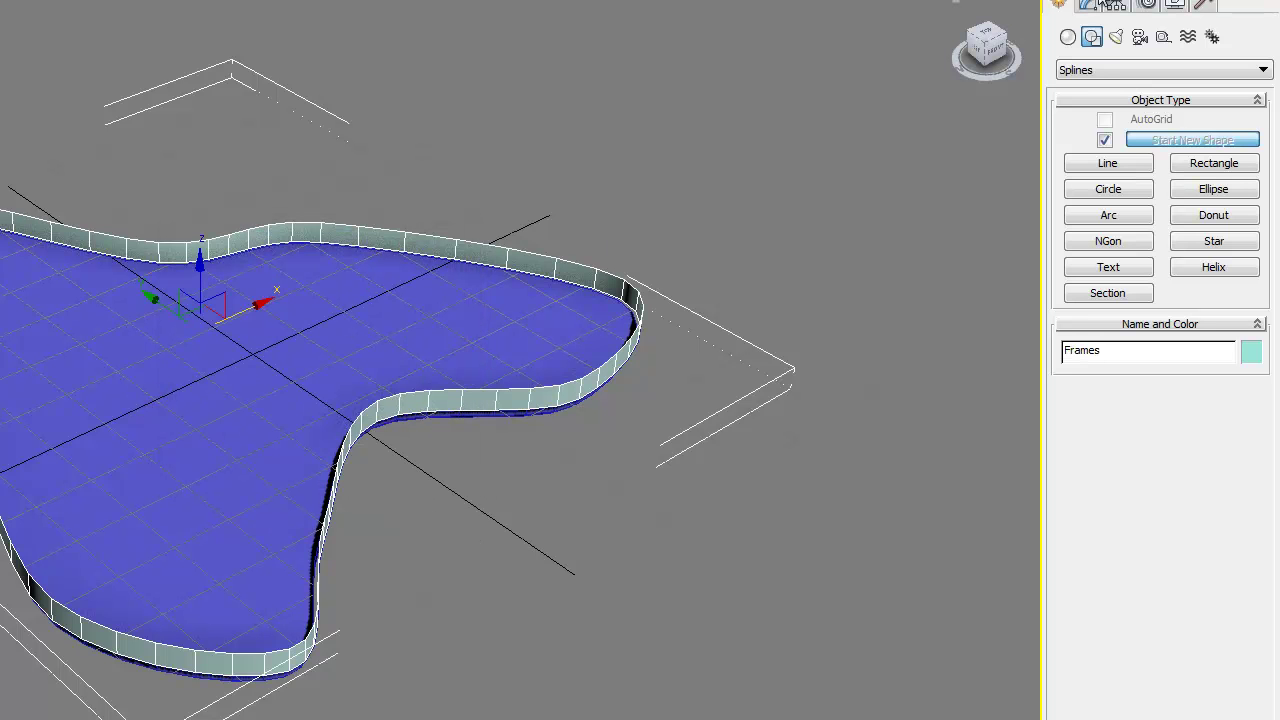
Apply a Subdivide modifier to the Frames object and reduce its size to 3,533
{"action": "left_click", "coordinate": [1095, 5]}
{"action": "left_click", "coordinate": [1243, 66]}
{"action": "key", "text": "s"}
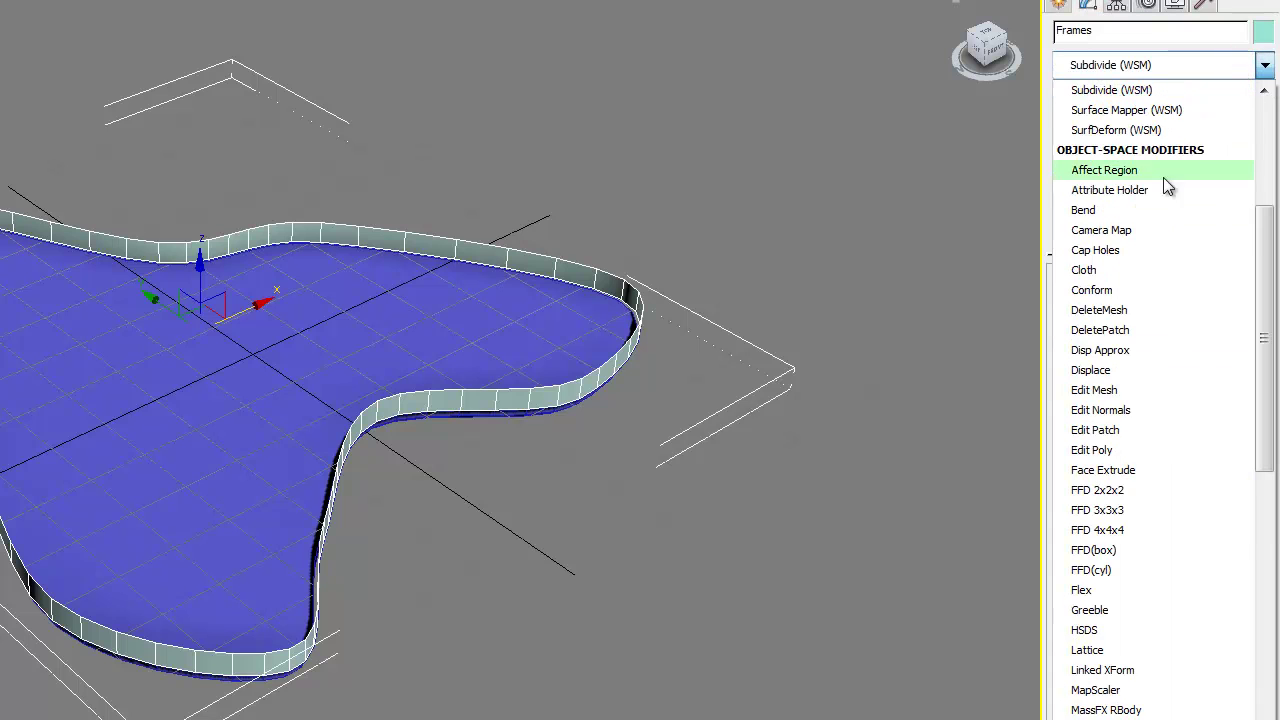
{"action": "scroll", "coordinate": [1153, 192], "scroll_direction": "down", "scroll_amount": 4}
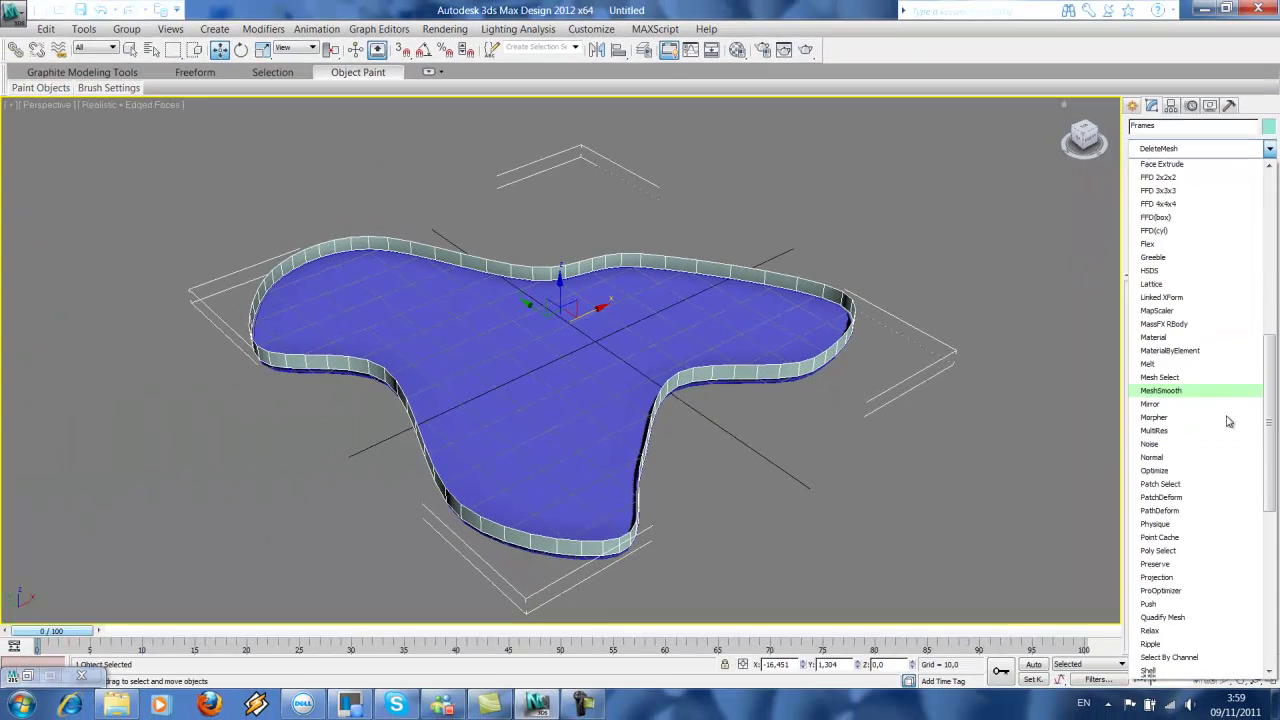
{"action": "scroll", "coordinate": [1225, 430], "scroll_direction": "down", "scroll_amount": 5}
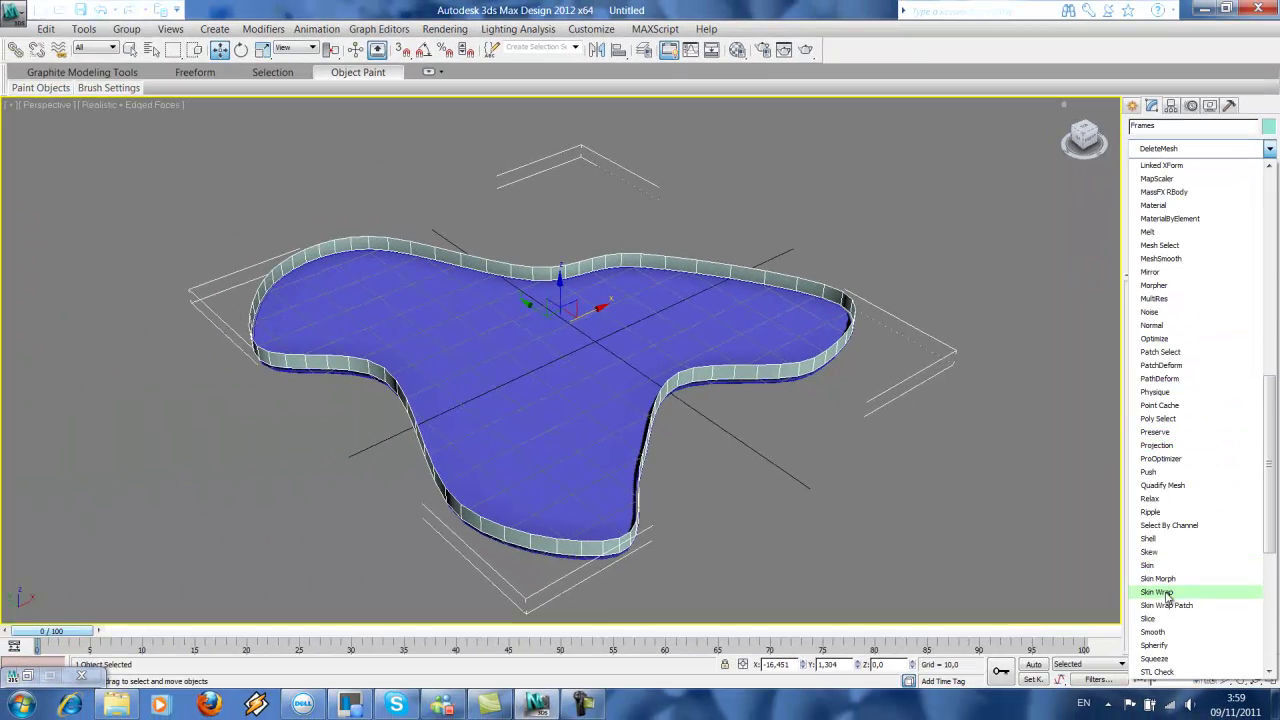
{"action": "scroll", "coordinate": [1170, 600], "scroll_direction": "down", "scroll_amount": 2}
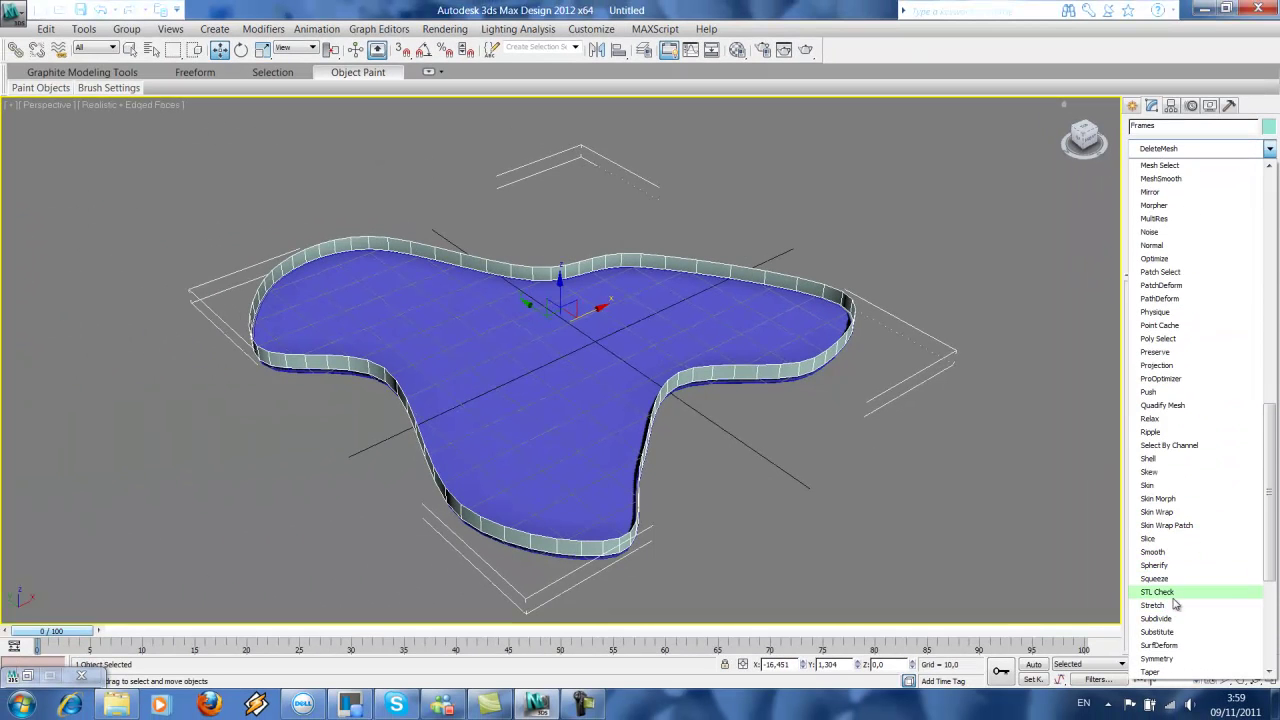
{"action": "left_click", "coordinate": [1158, 619]}
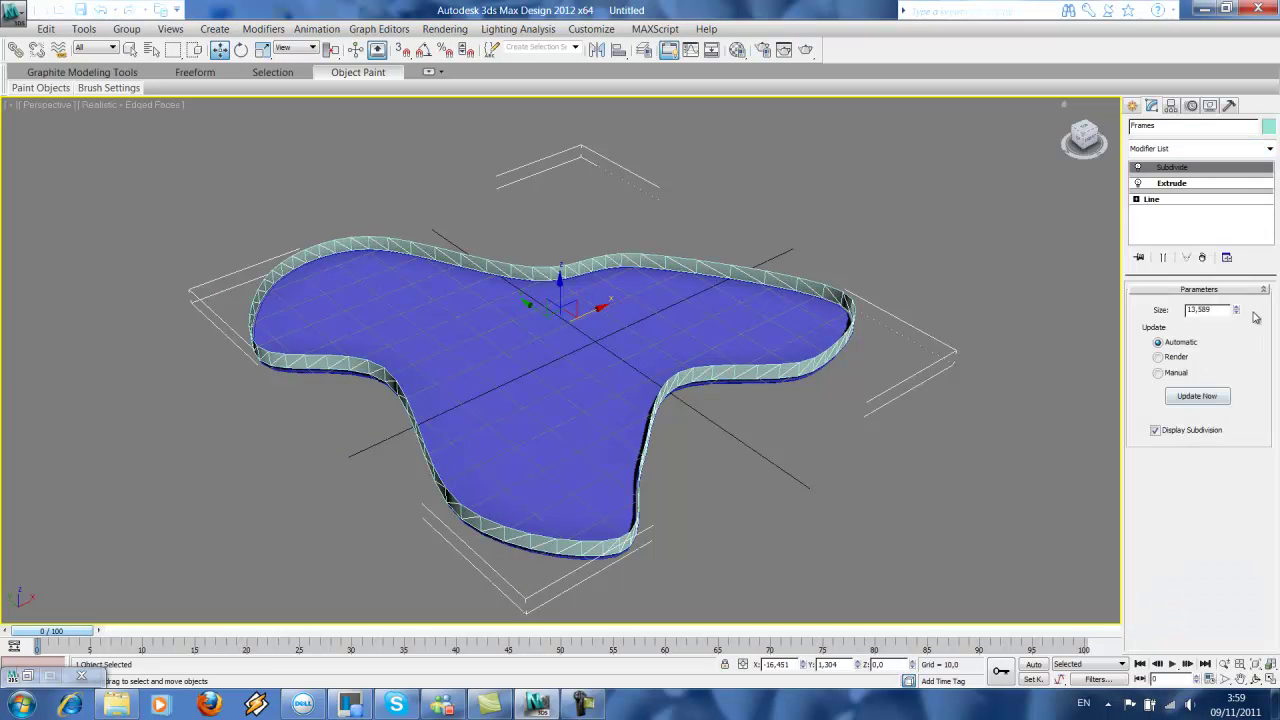
{"action": "left_click_drag", "start_coordinate": [1237, 311], "coordinate": [1240, 356]}
{"action": "scroll", "coordinate": [880, 347], "scroll_direction": "up", "scroll_amount": 2}
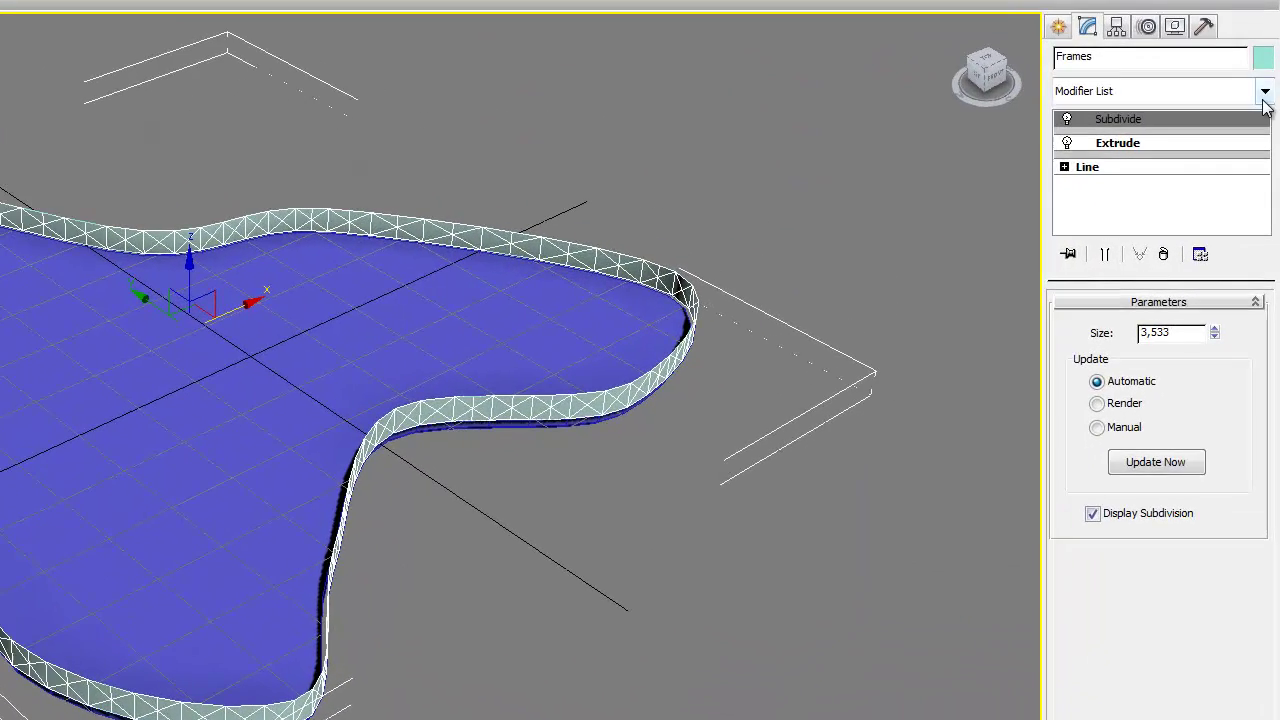
Add a Lattice modifier to the Frames object with a strut radius of 0,1 and struts only from edges
{"action": "left_click", "coordinate": [1270, 148]}
{"action": "type", "text": "l"}
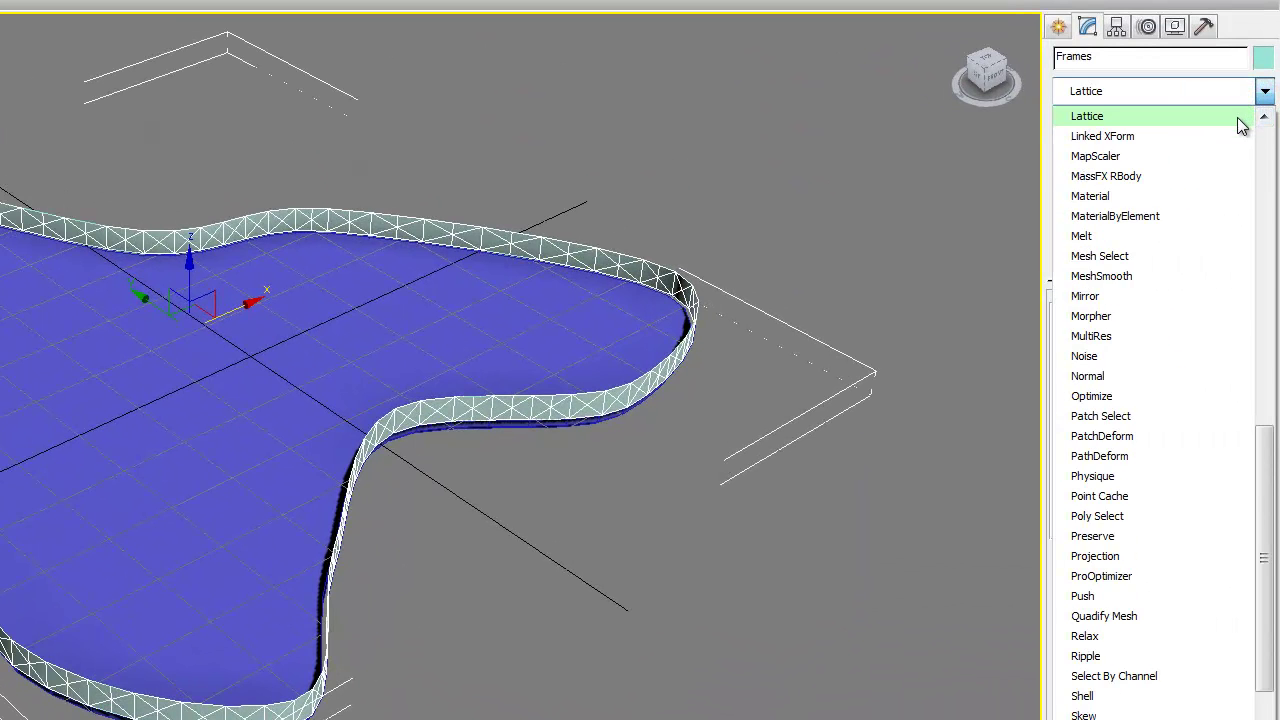
{"action": "left_click", "coordinate": [1240, 120]}
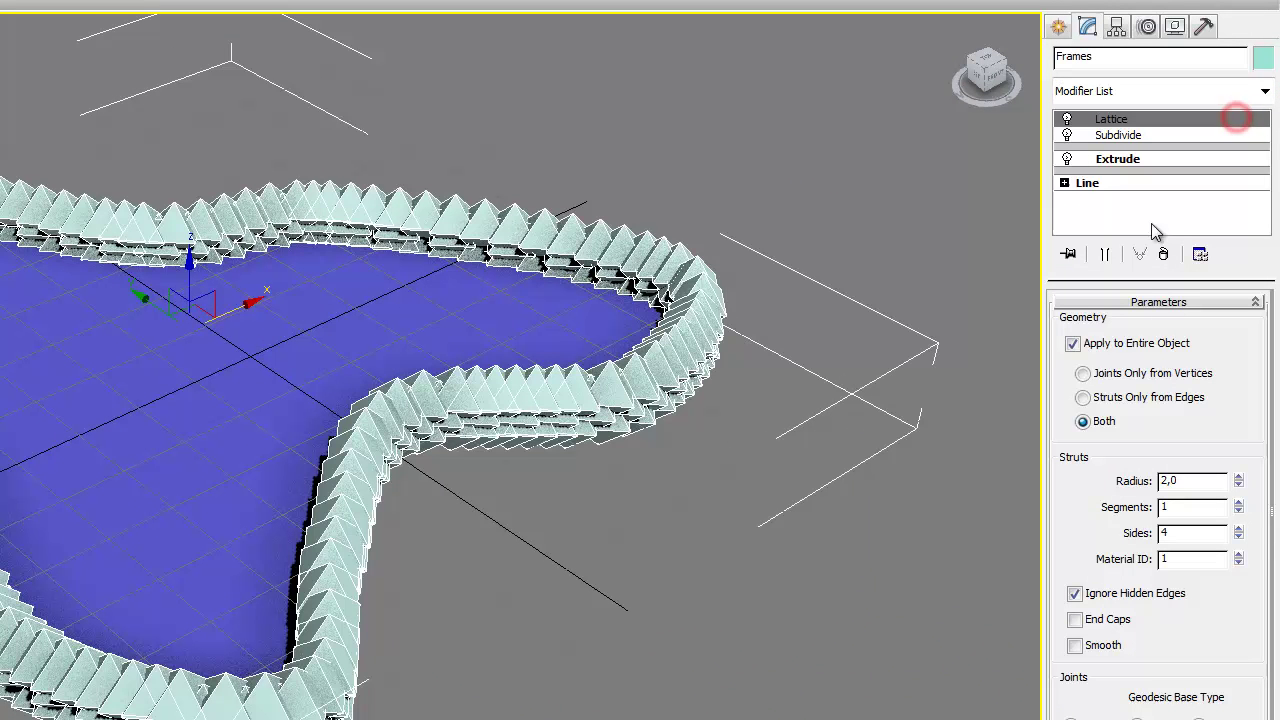
{"action": "double_click", "coordinate": [1178, 481]}
{"action": "type", "text": "0,1"}
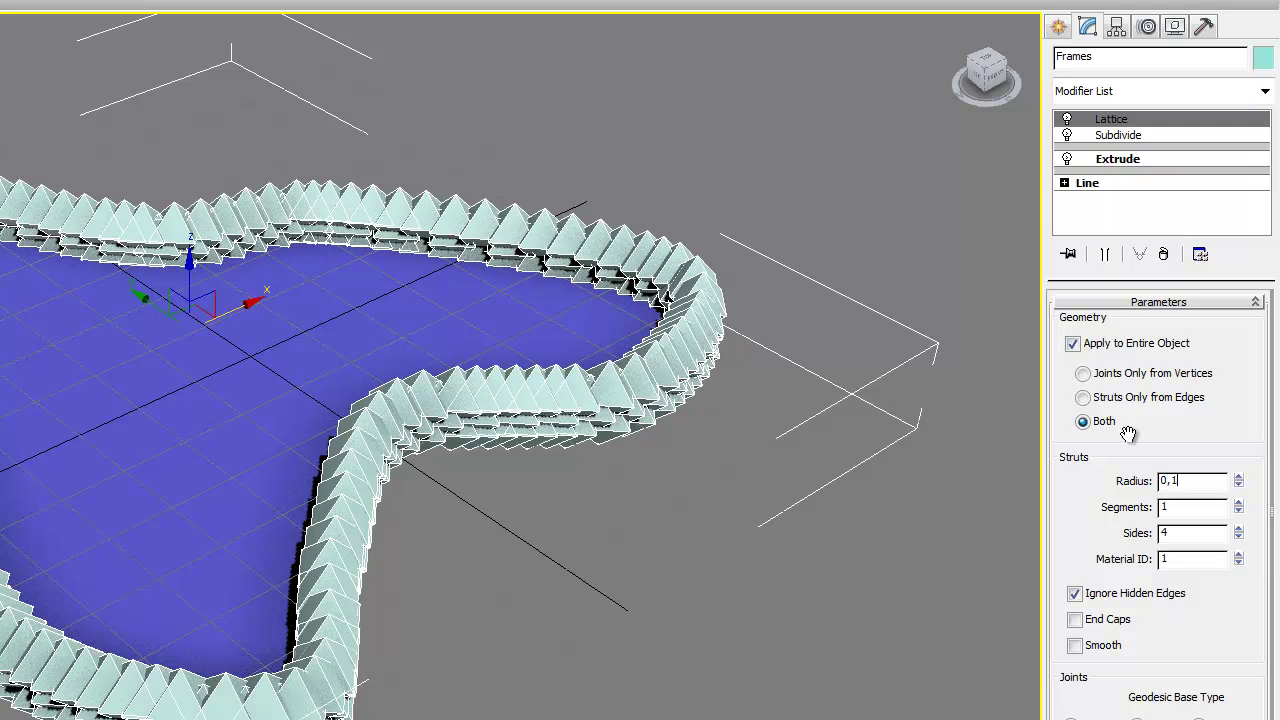
{"action": "left_click", "coordinate": [1093, 397]}
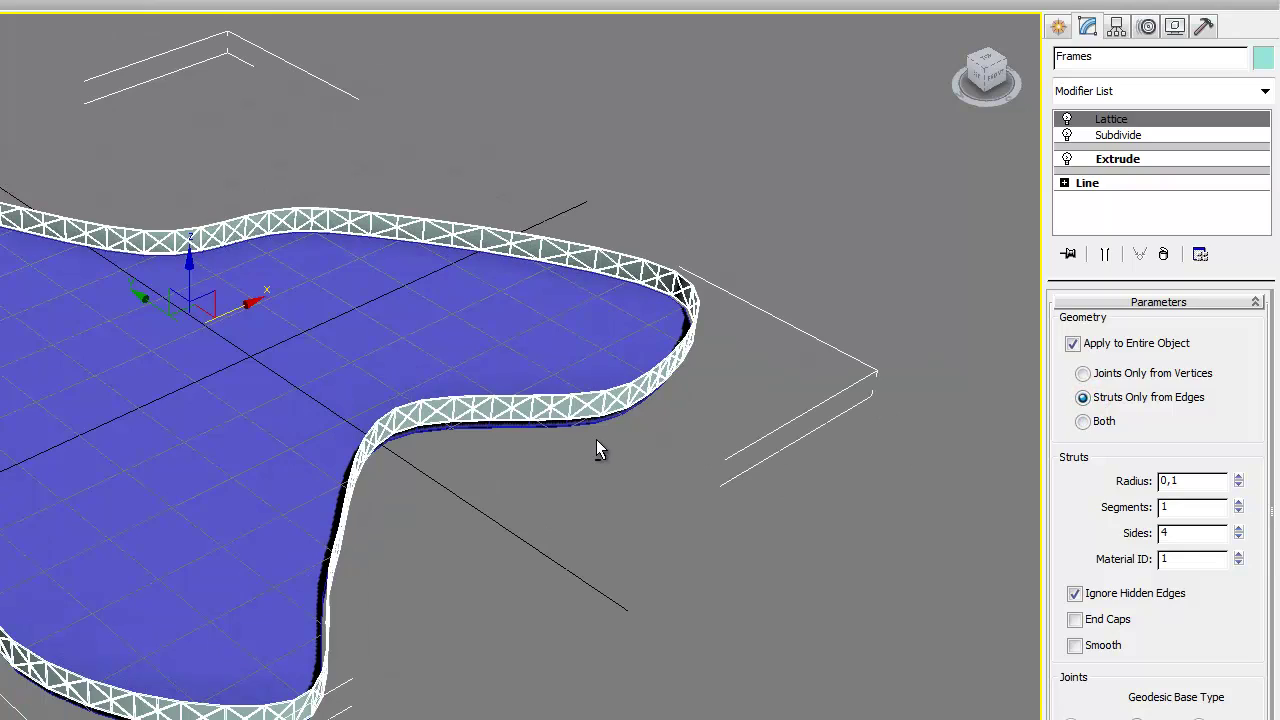
Change the Frames object's color to a dark red from the 3ds Max palette and clear the selection
{"action": "middle_click_drag", "start_coordinate": [597, 449], "coordinate": [567, 438], "text": "alt"}
{"action": "mouse_move", "coordinate": [432, 528]}
{"action": "middle_mouse_down", "text": "alt"}
{"action": "mouse_move", "coordinate": [509, 517]}
{"action": "mouse_move", "coordinate": [410, 540]}
{"action": "middle_mouse_up", "text": "alt"}
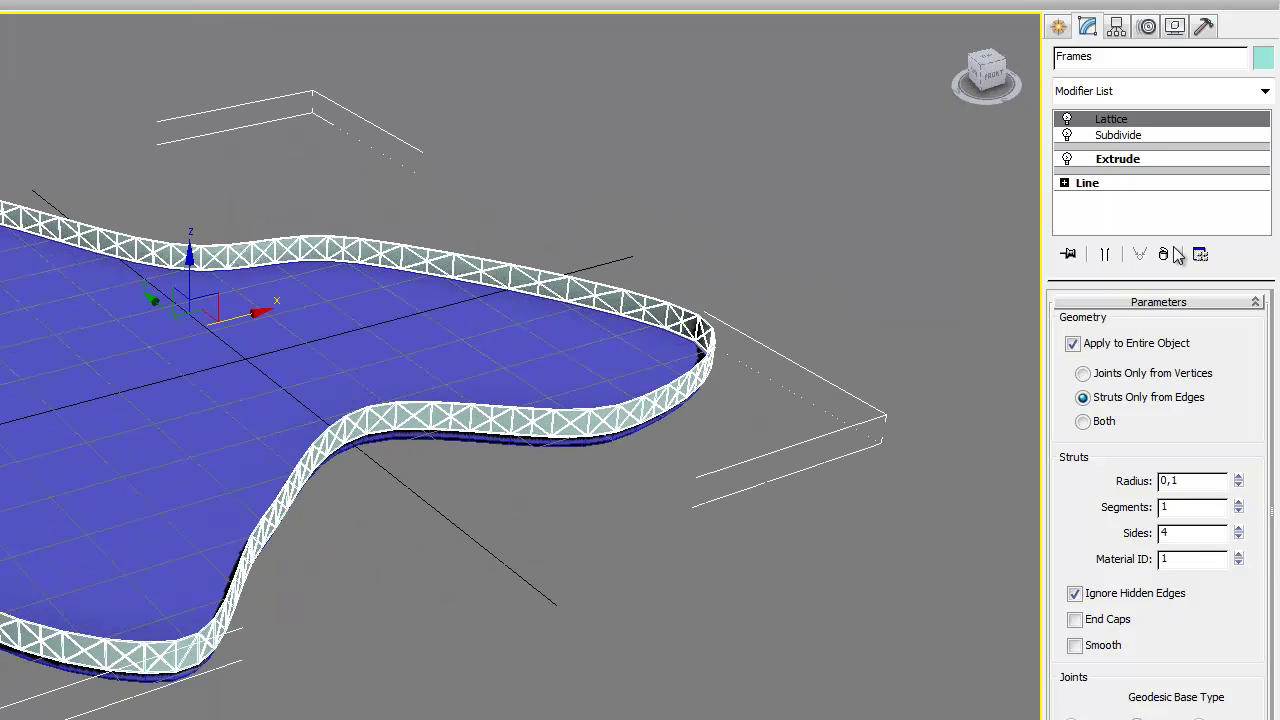
{"action": "left_click", "coordinate": [1262, 62]}
{"action": "left_click", "coordinate": [110, 381]}
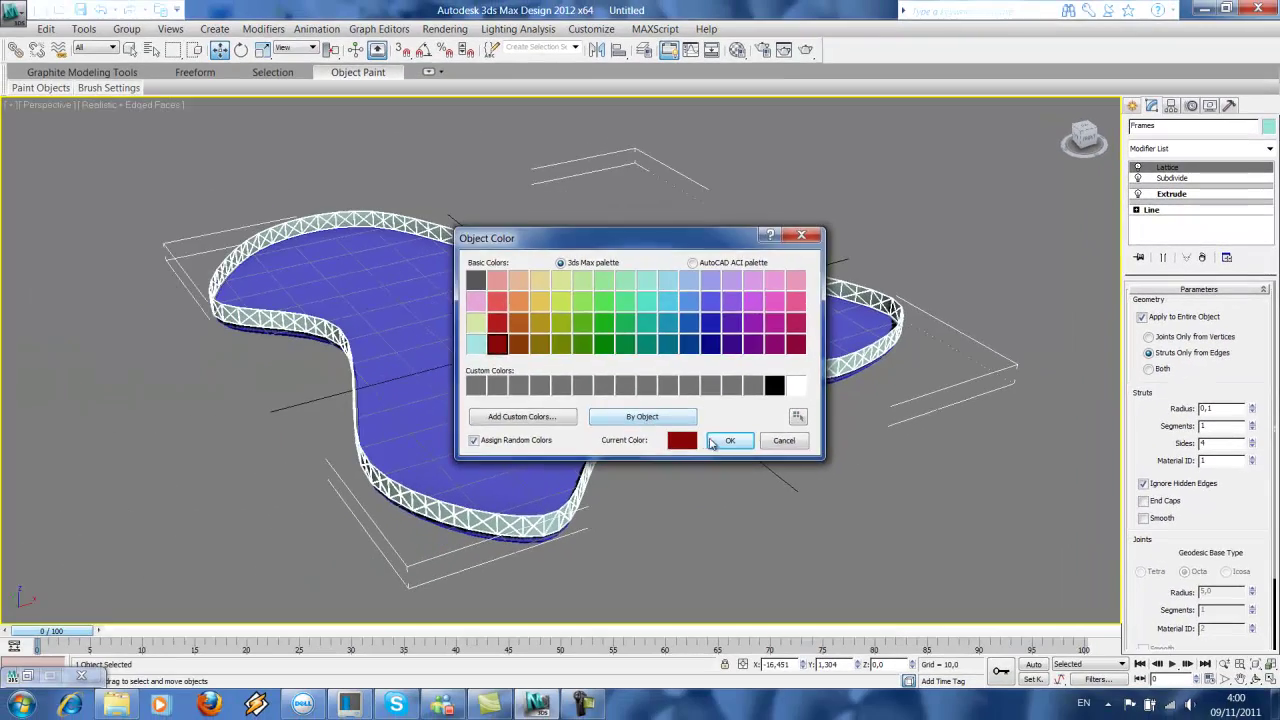
{"action": "left_click", "coordinate": [728, 441]}
{"action": "mouse_move", "coordinate": [720, 440]}
{"action": "middle_mouse_down", "text": "alt"}
{"action": "mouse_move", "coordinate": [620, 442]}
{"action": "mouse_move", "coordinate": [680, 445]}
{"action": "mouse_move", "coordinate": [692, 473]}
{"action": "mouse_move", "coordinate": [591, 463]}
{"action": "mouse_move", "coordinate": [774, 474]}
{"action": "mouse_move", "coordinate": [557, 383]}
{"action": "mouse_move", "coordinate": [702, 432]}
{"action": "middle_mouse_up", "text": "alt"}
{"action": "left_click", "coordinate": [745, 545]}
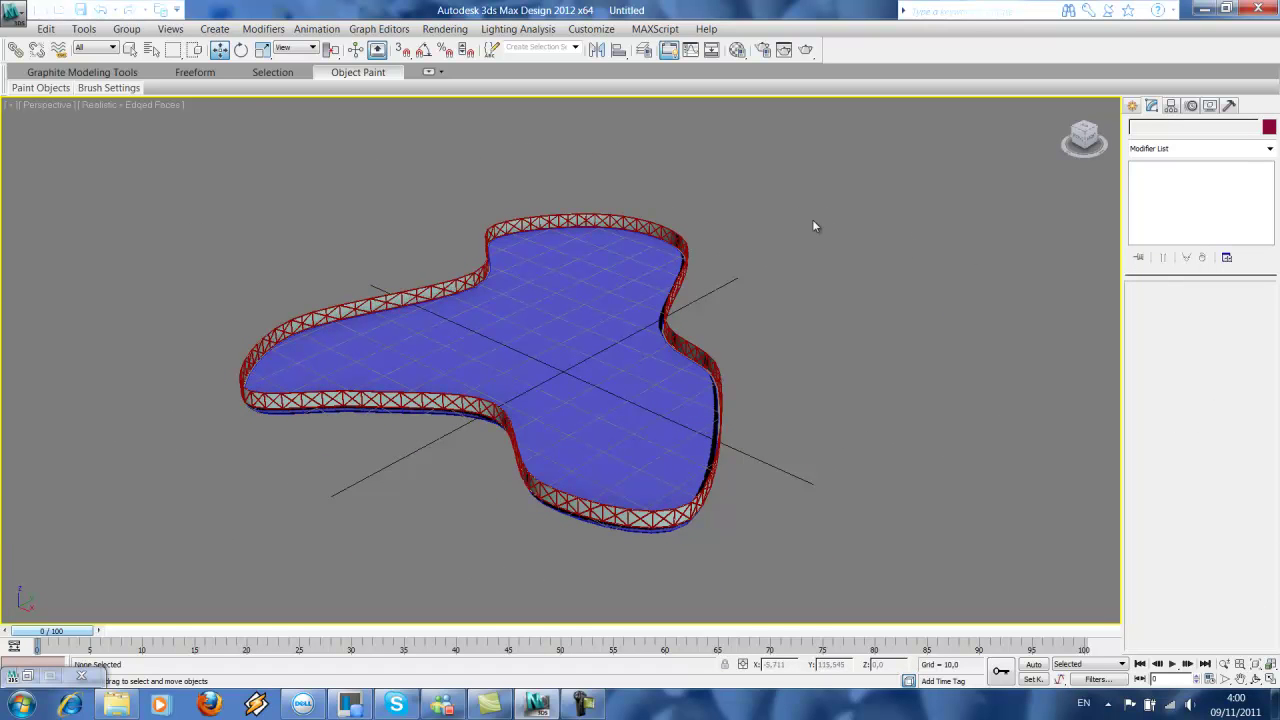
Select the Frames, Glass and Slab objects by name, leaving out Building Outlines
{"action": "left_click_drag", "start_coordinate": [825, 194], "coordinate": [201, 507]}
{"action": "left_click_drag", "start_coordinate": [470, 219], "coordinate": [476, 186]}
{"action": "left_click", "coordinate": [152, 50]}
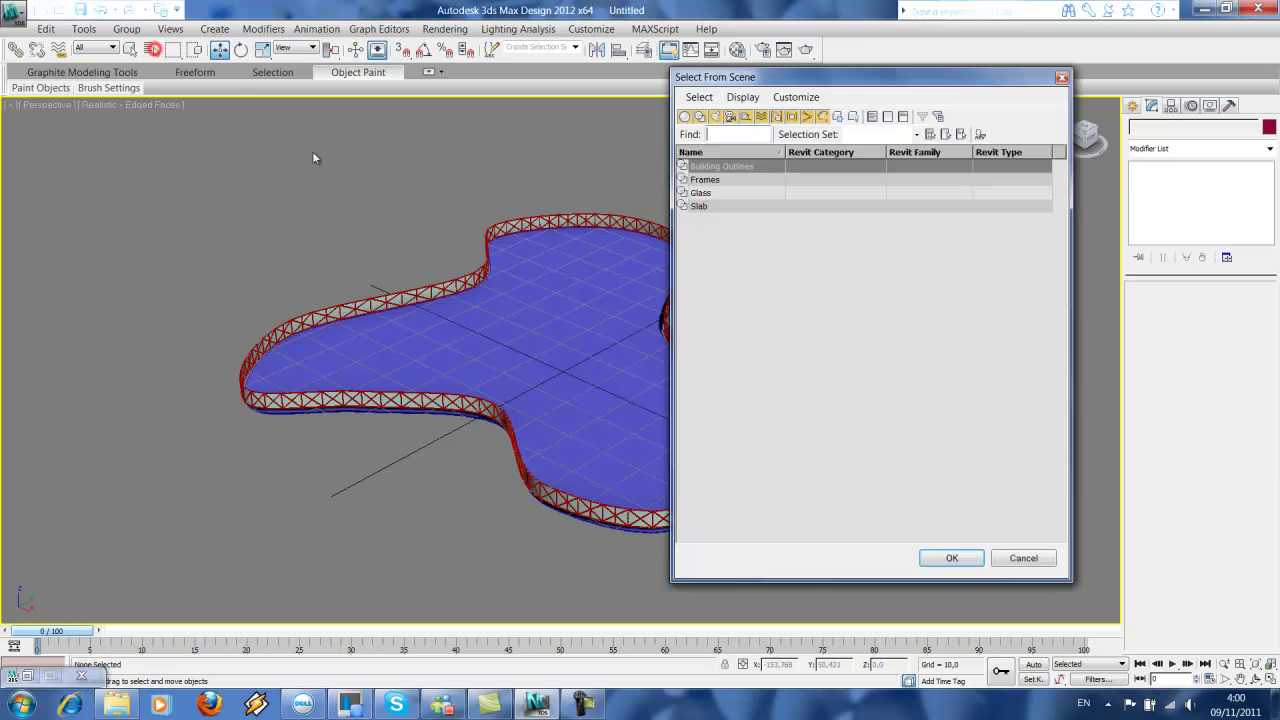
{"action": "left_click", "coordinate": [712, 180]}
{"action": "left_click", "coordinate": [716, 192], "text": "ctrl"}
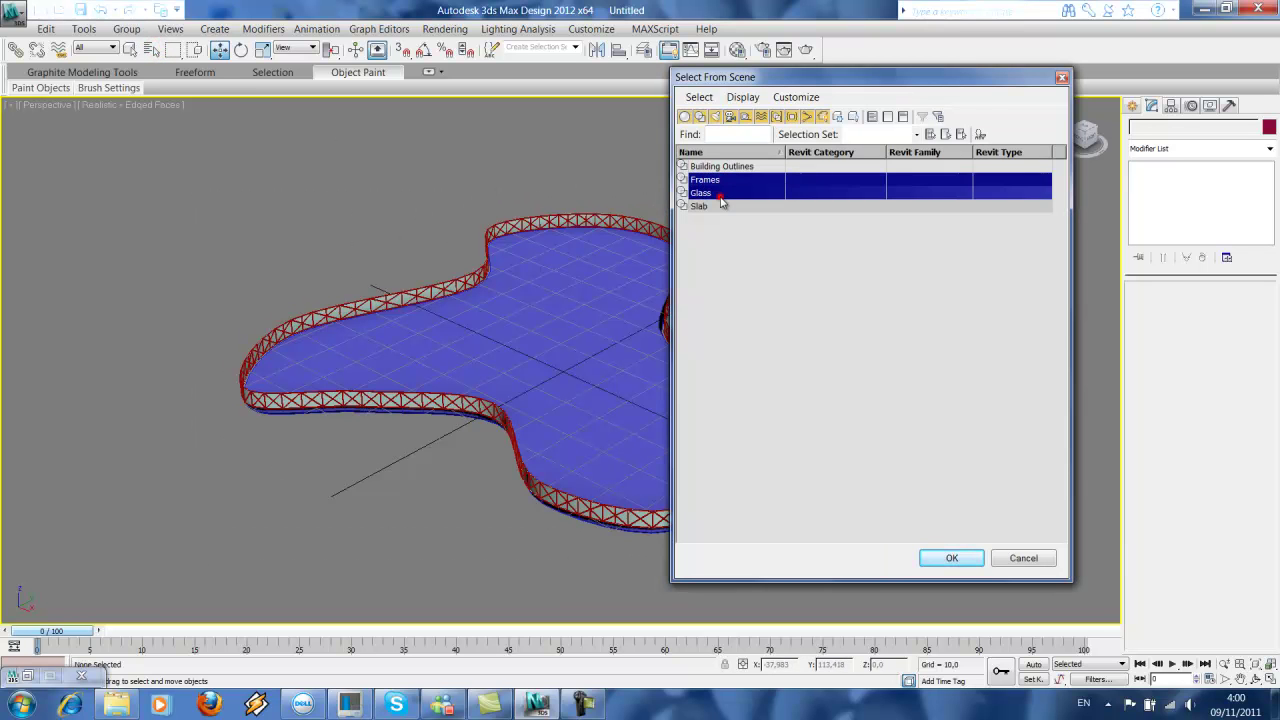
{"action": "left_click", "coordinate": [717, 206], "text": "ctrl"}
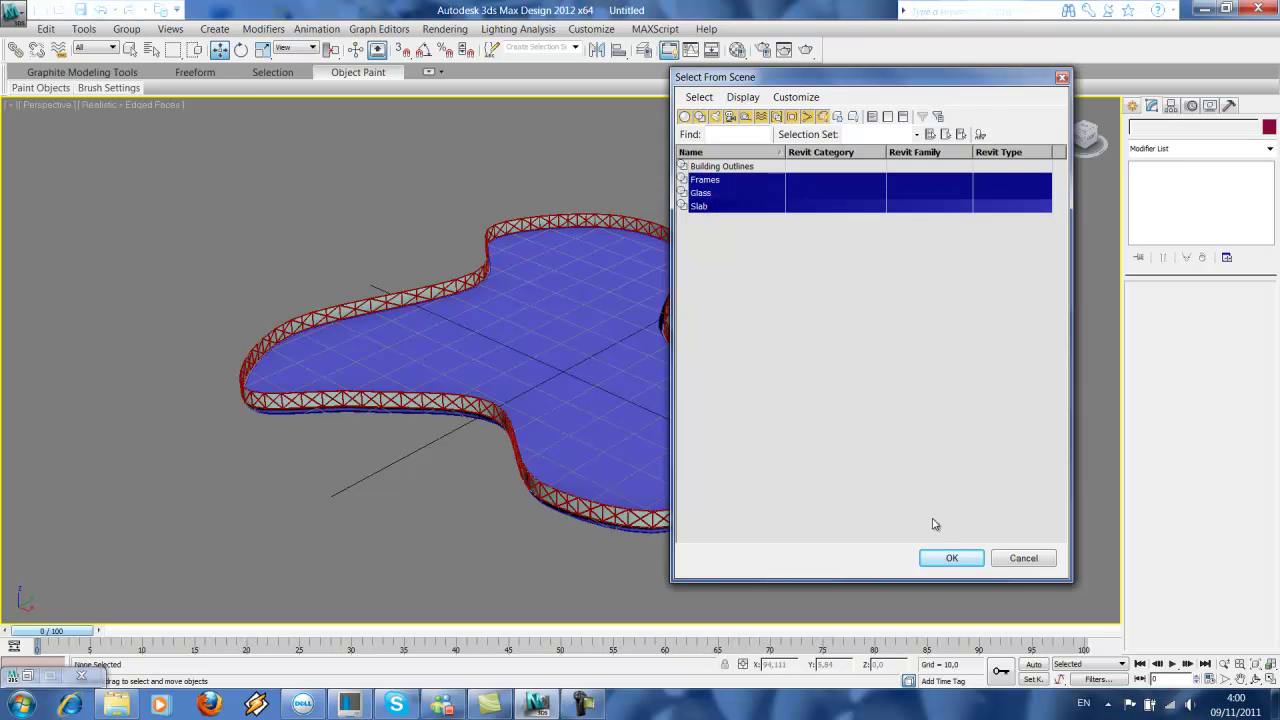
{"action": "left_click", "coordinate": [951, 557]}
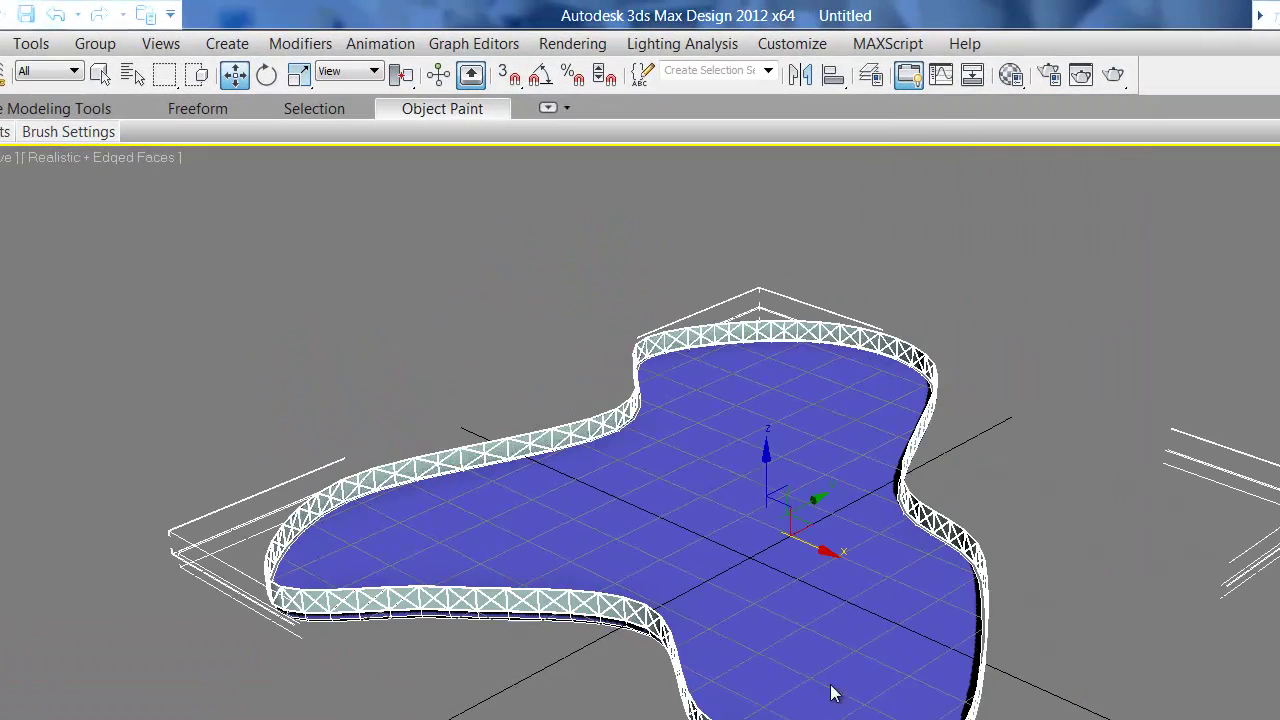
Array the selected floor objects as references in one dimension with a count of 10 and a Z move of 4,0 units, then deselect them
{"action": "left_click", "coordinate": [31, 43]}
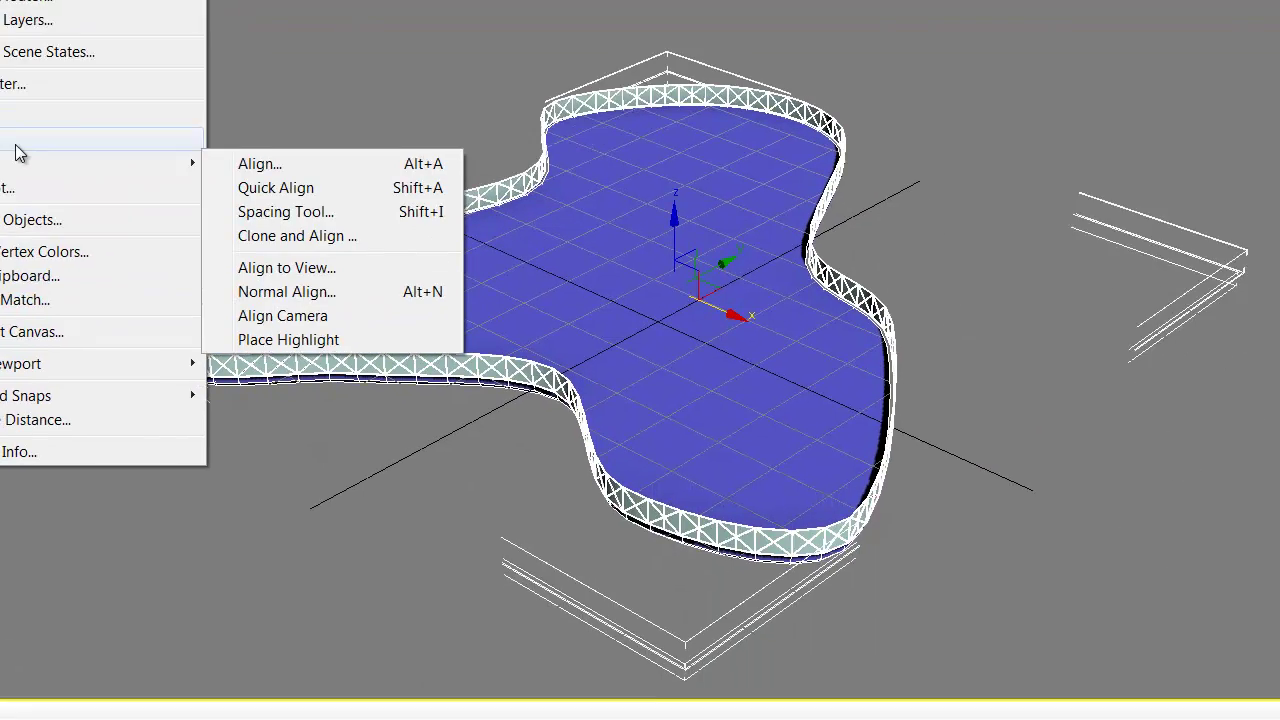
{"action": "left_click", "coordinate": [44, 339]}
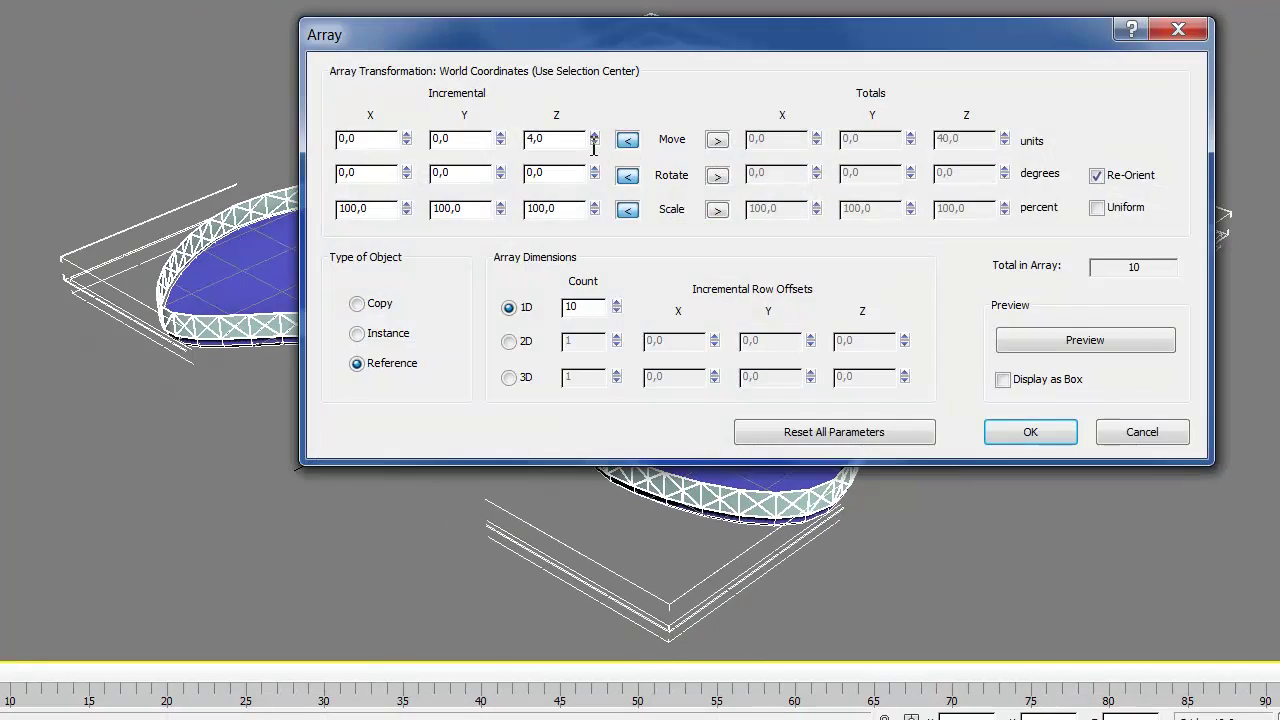
{"action": "left_click_drag", "start_coordinate": [537, 146], "coordinate": [545, 143]}
{"action": "double_click", "coordinate": [588, 305]}
{"action": "left_click_drag", "start_coordinate": [820, 48], "coordinate": [883, 26]}
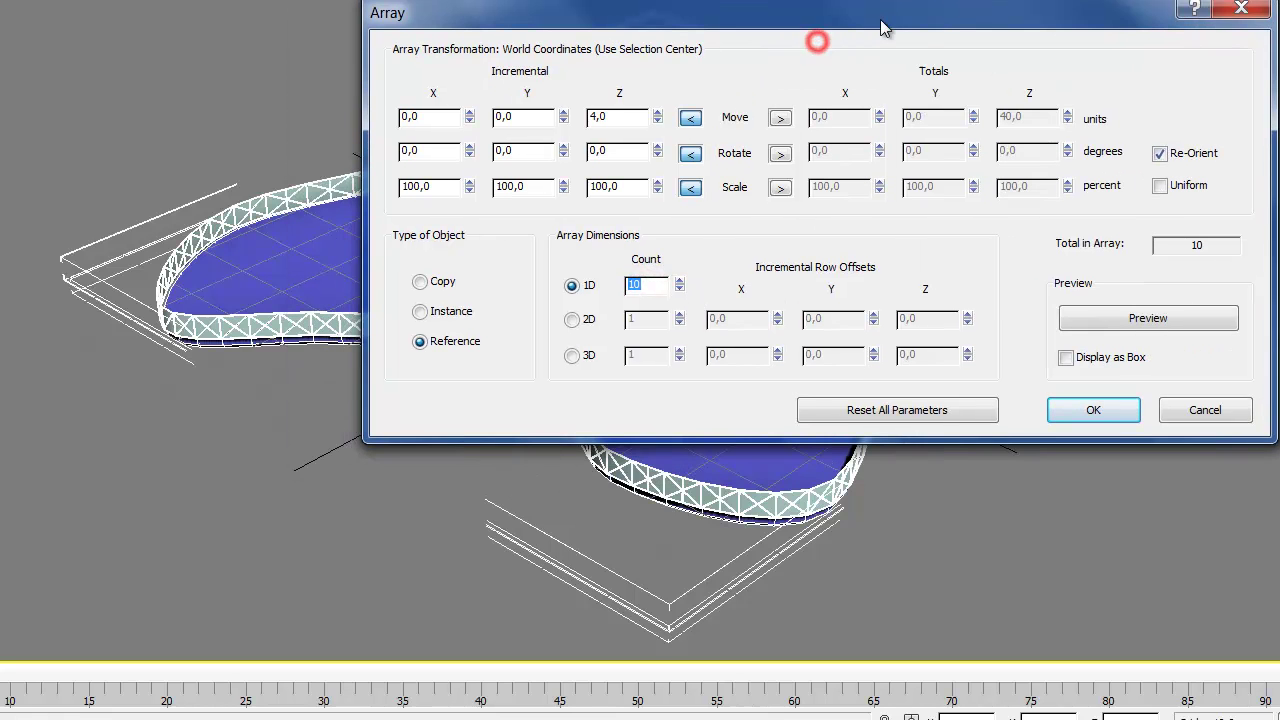
{"action": "left_click_drag", "start_coordinate": [645, 111], "coordinate": [590, 117]}
{"action": "left_click_drag", "start_coordinate": [651, 287], "coordinate": [628, 288]}
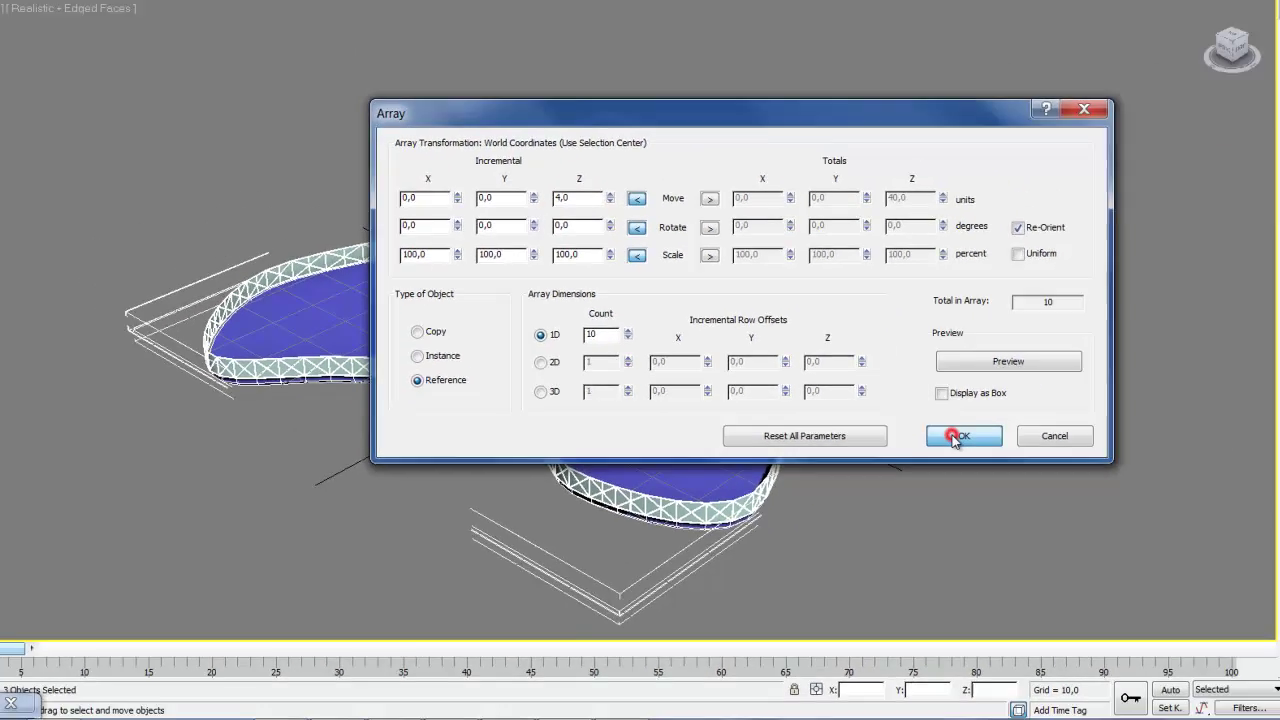
{"action": "left_click", "coordinate": [1093, 410]}
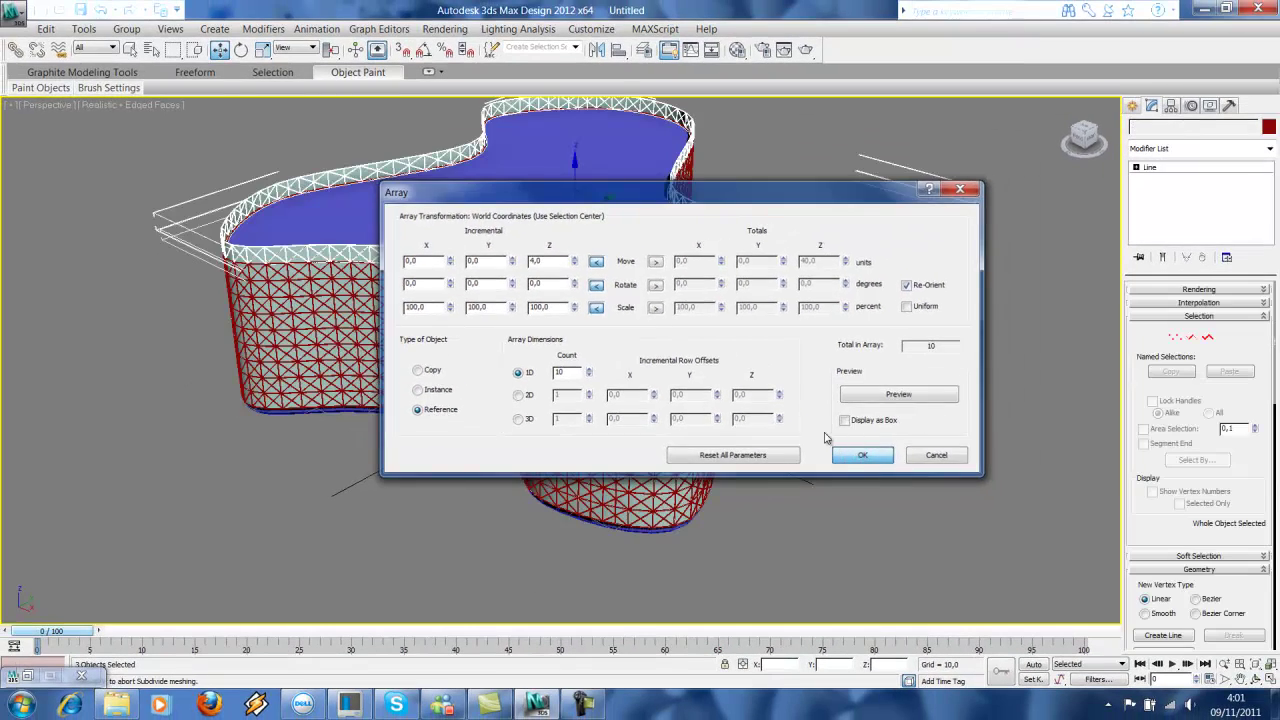
{"action": "middle_click_drag", "start_coordinate": [746, 434], "coordinate": [640, 490]}
{"action": "scroll", "coordinate": [640, 490], "scroll_direction": "up", "scroll_amount": 1}
{"action": "scroll", "coordinate": [640, 490], "scroll_direction": "down", "scroll_amount": 1}
{"action": "middle_click_drag", "start_coordinate": [691, 456], "coordinate": [642, 440]}
{"action": "left_click", "coordinate": [774, 364]}
{"action": "middle_click_drag", "start_coordinate": [771, 360], "coordinate": [610, 375], "text": "alt"}
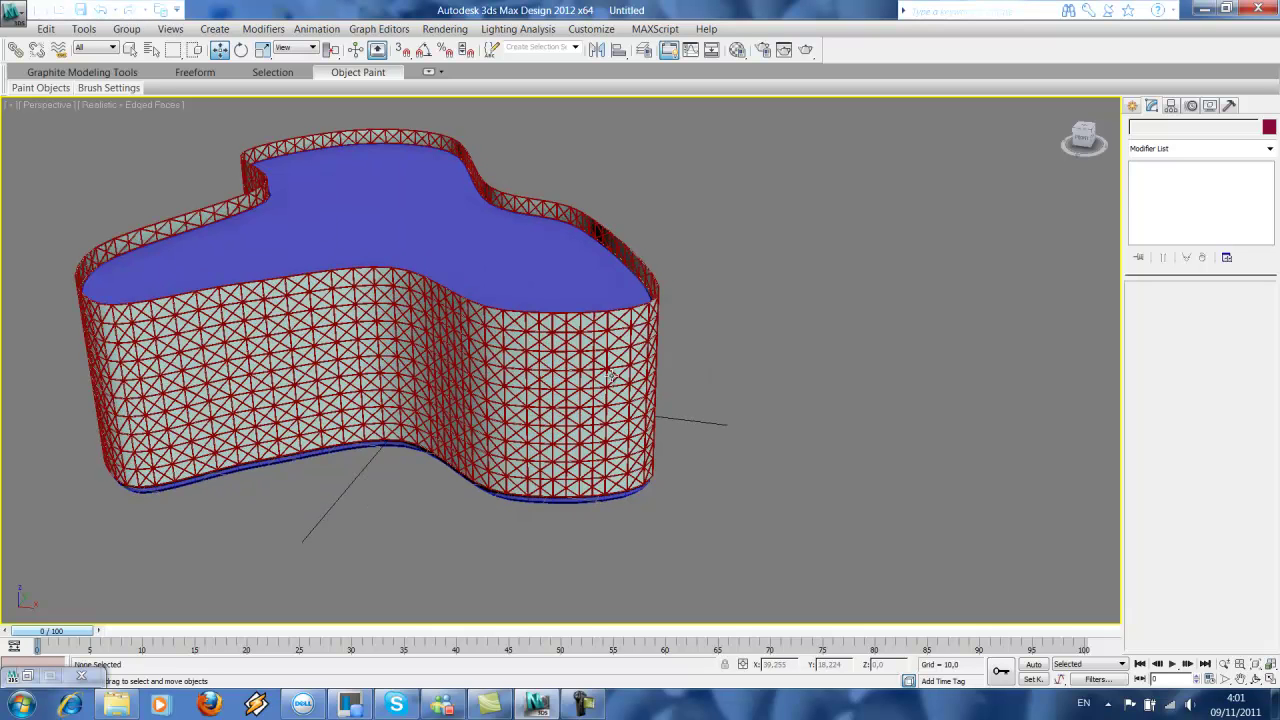
Open the Material Editor and apply the Polished Concrete template to the 01 - Default material
{"action": "key", "text": "m"}
{"action": "left_click_drag", "start_coordinate": [817, 70], "coordinate": [932, 58]}
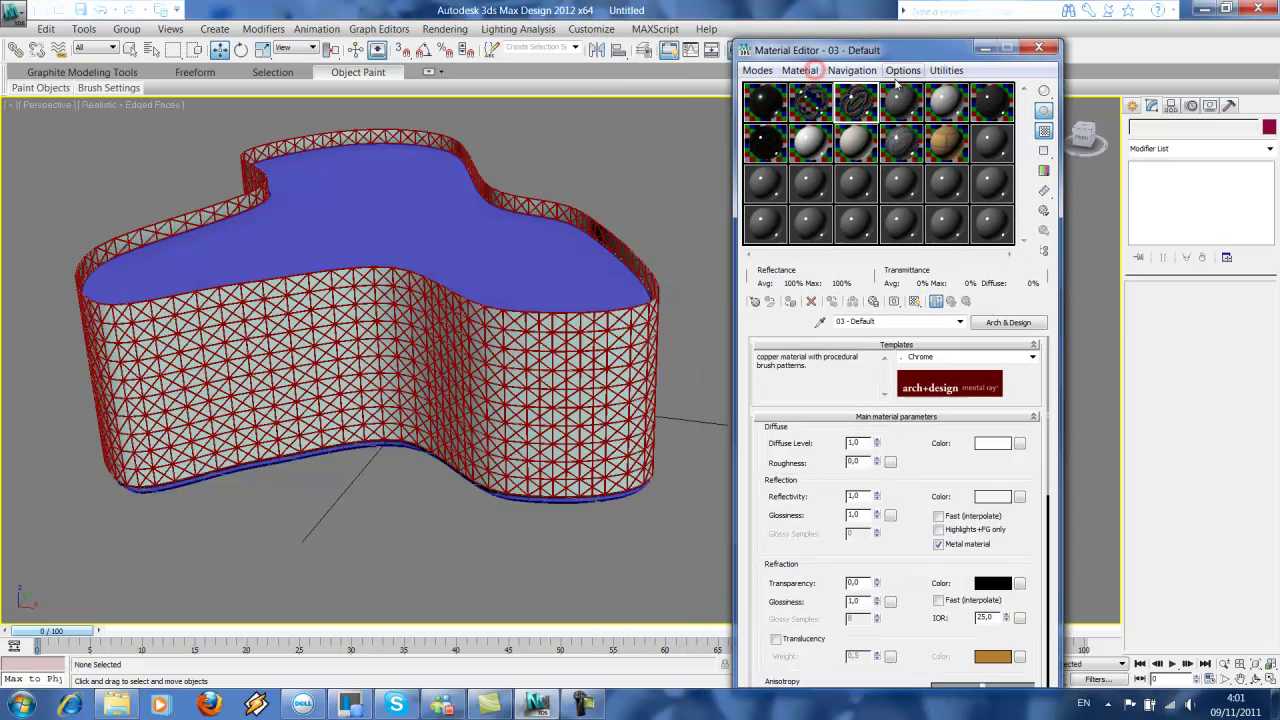
{"action": "left_click", "coordinate": [769, 110]}
{"action": "left_click", "coordinate": [806, 109]}
{"action": "left_click", "coordinate": [783, 113]}
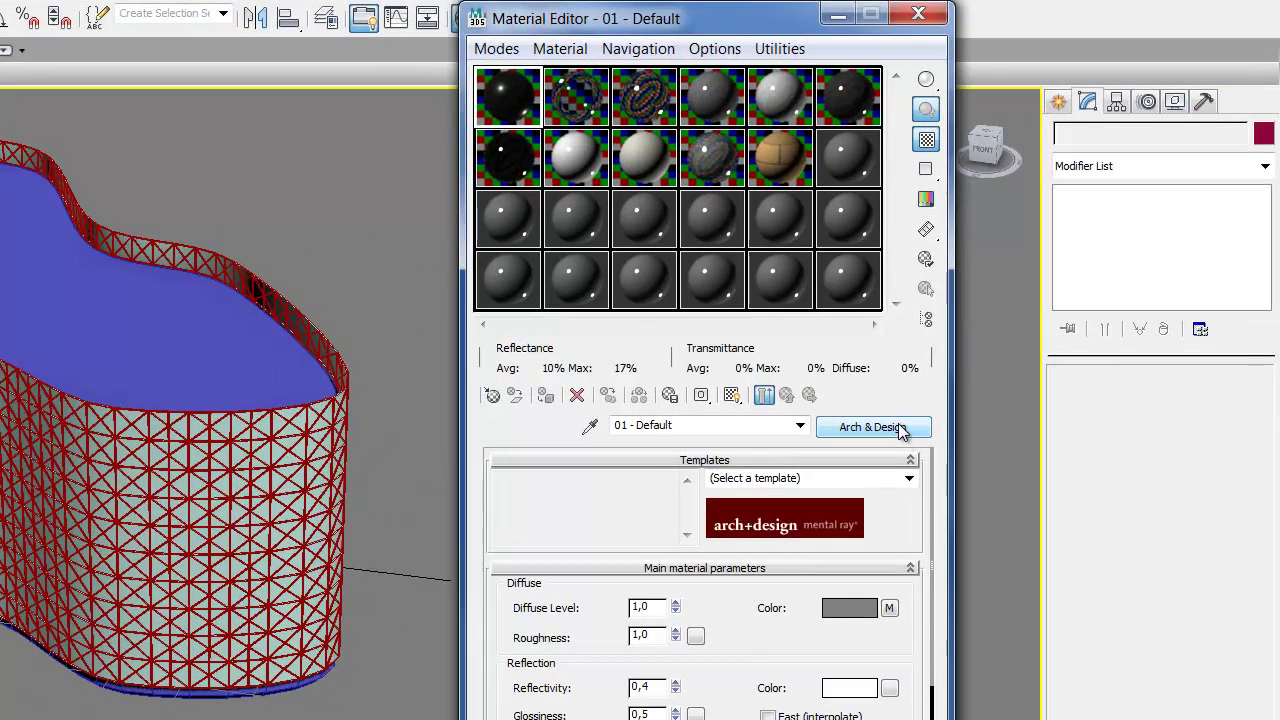
{"action": "left_click", "coordinate": [909, 478]}
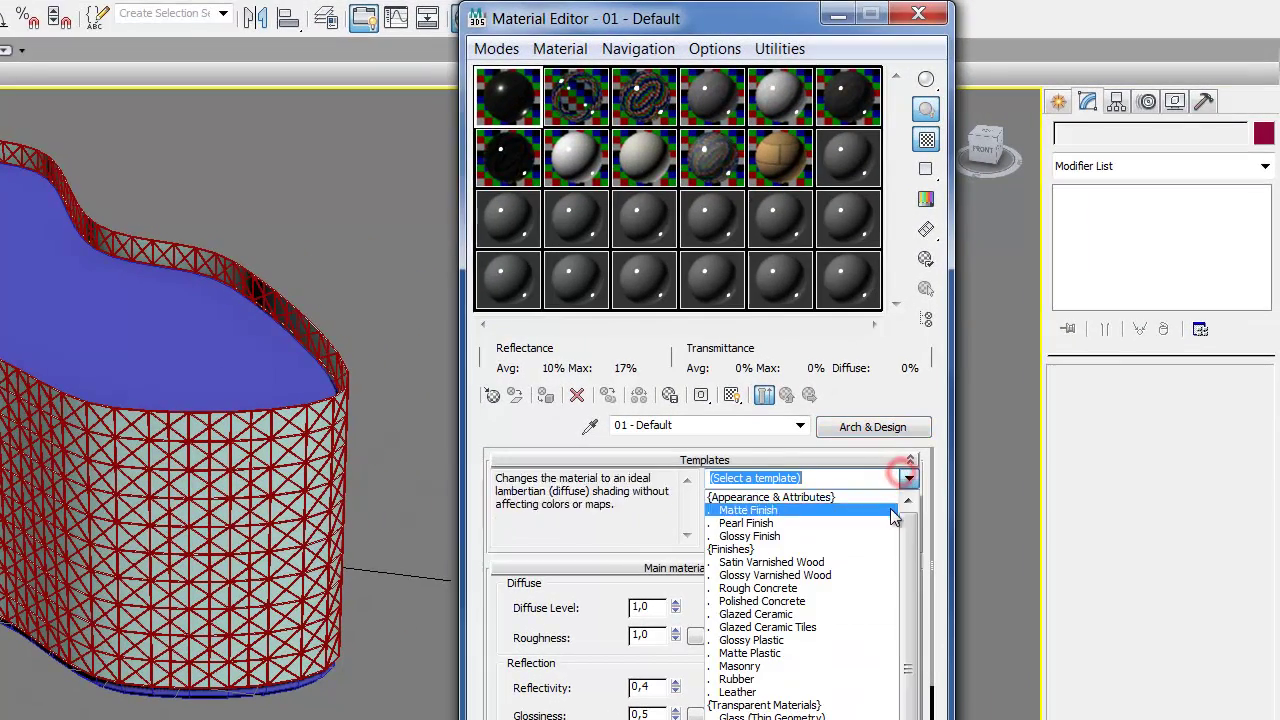
{"action": "scroll", "coordinate": [912, 563], "scroll_direction": "down", "scroll_amount": 1}
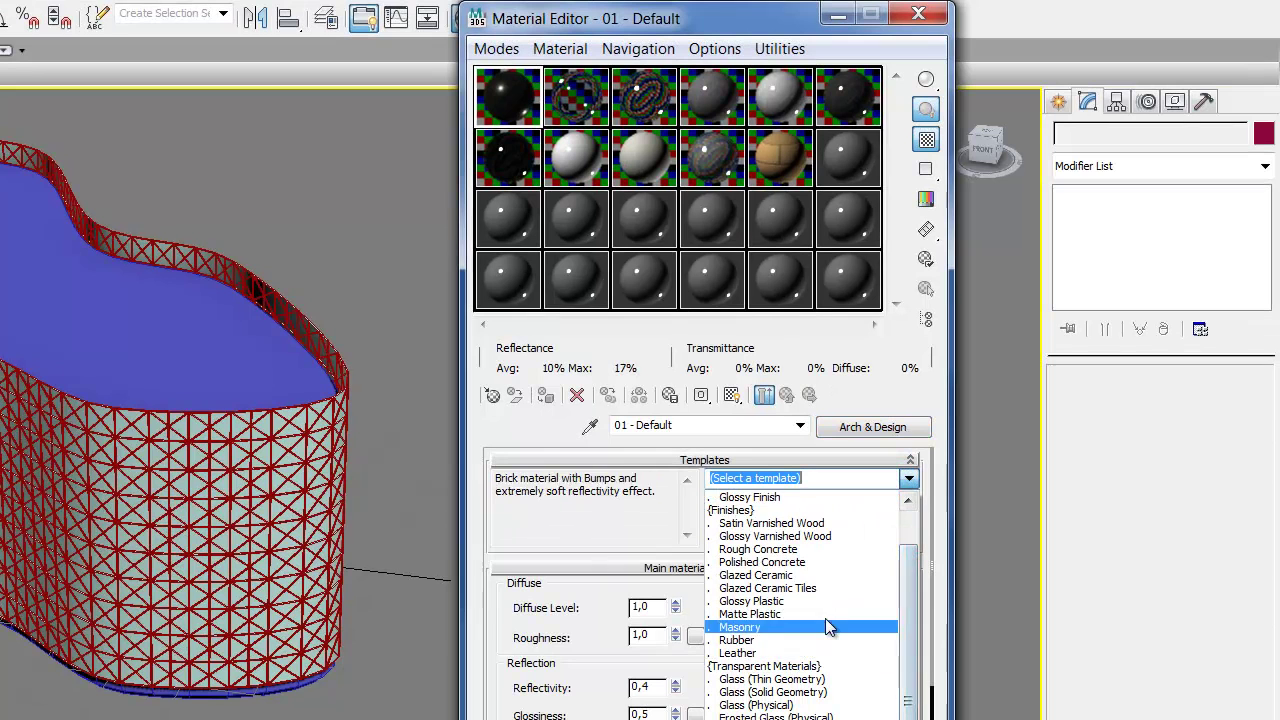
{"action": "left_click", "coordinate": [823, 563]}
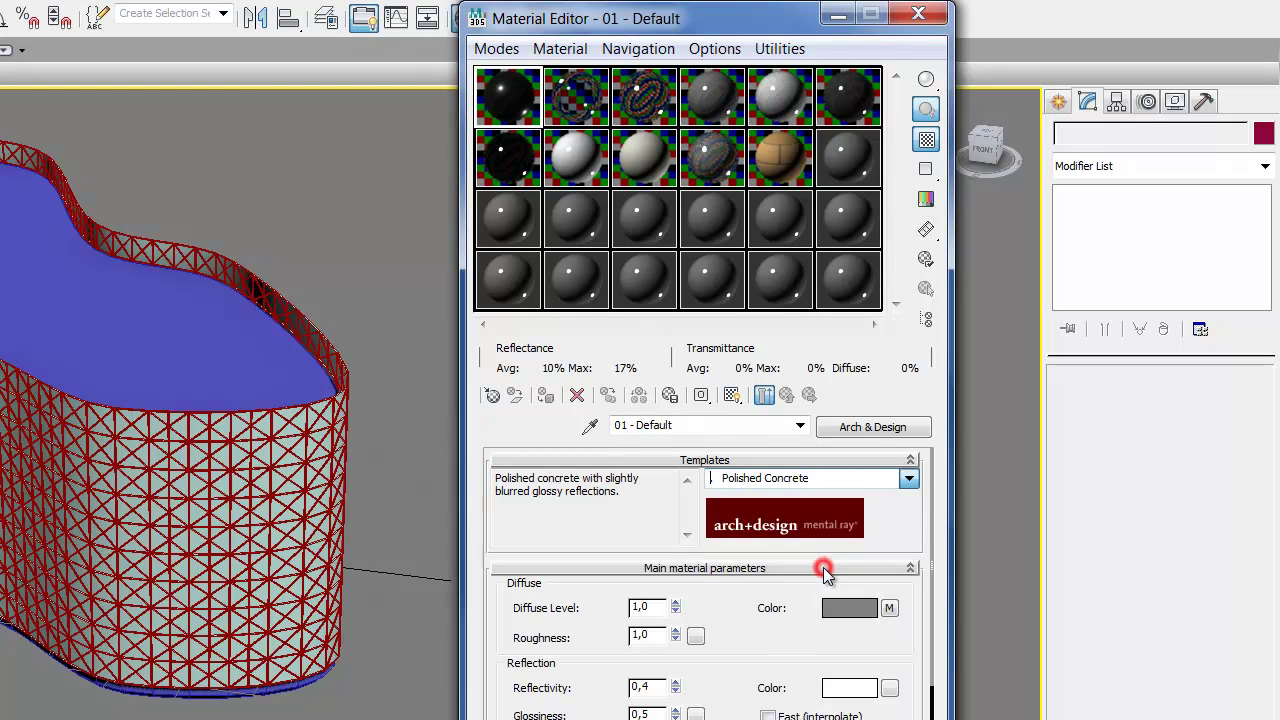
Select all slab objects by searching for "slab", assign the 01 - Default concrete material to the selection, and deselect them
{"action": "key", "text": "h"}
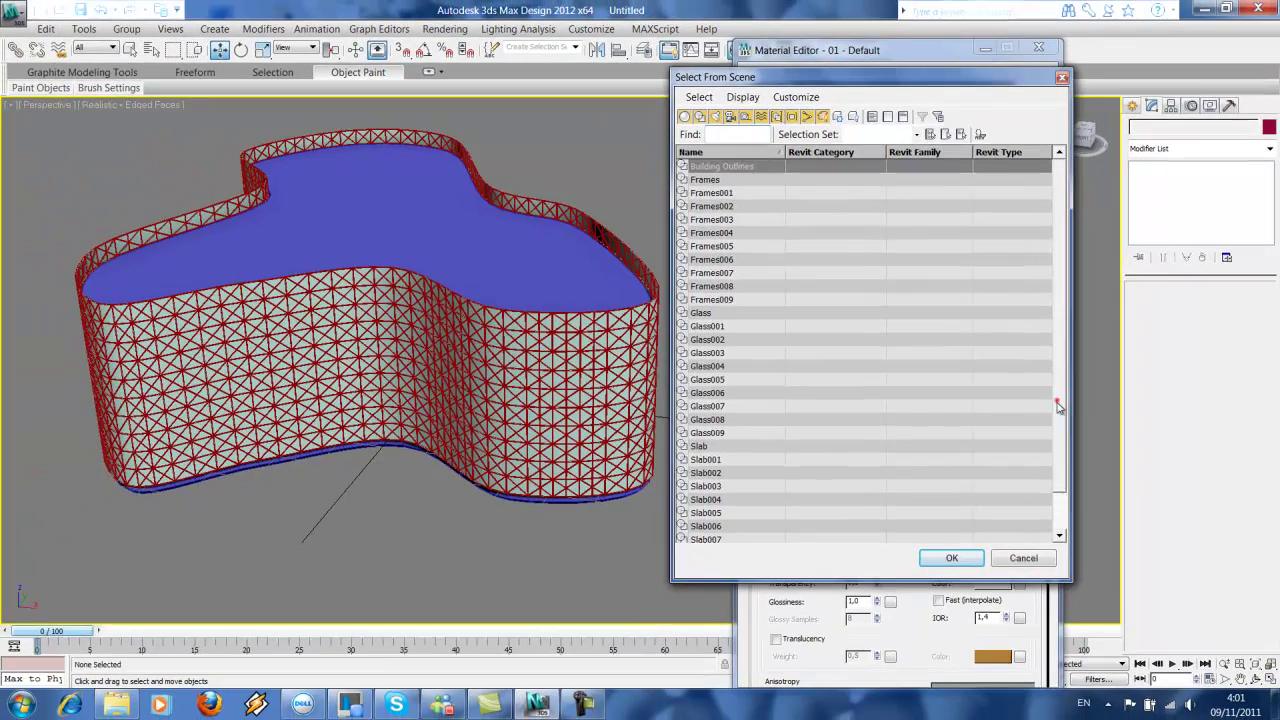
{"action": "scroll", "coordinate": [947, 538], "scroll_direction": "down", "scroll_amount": 1}
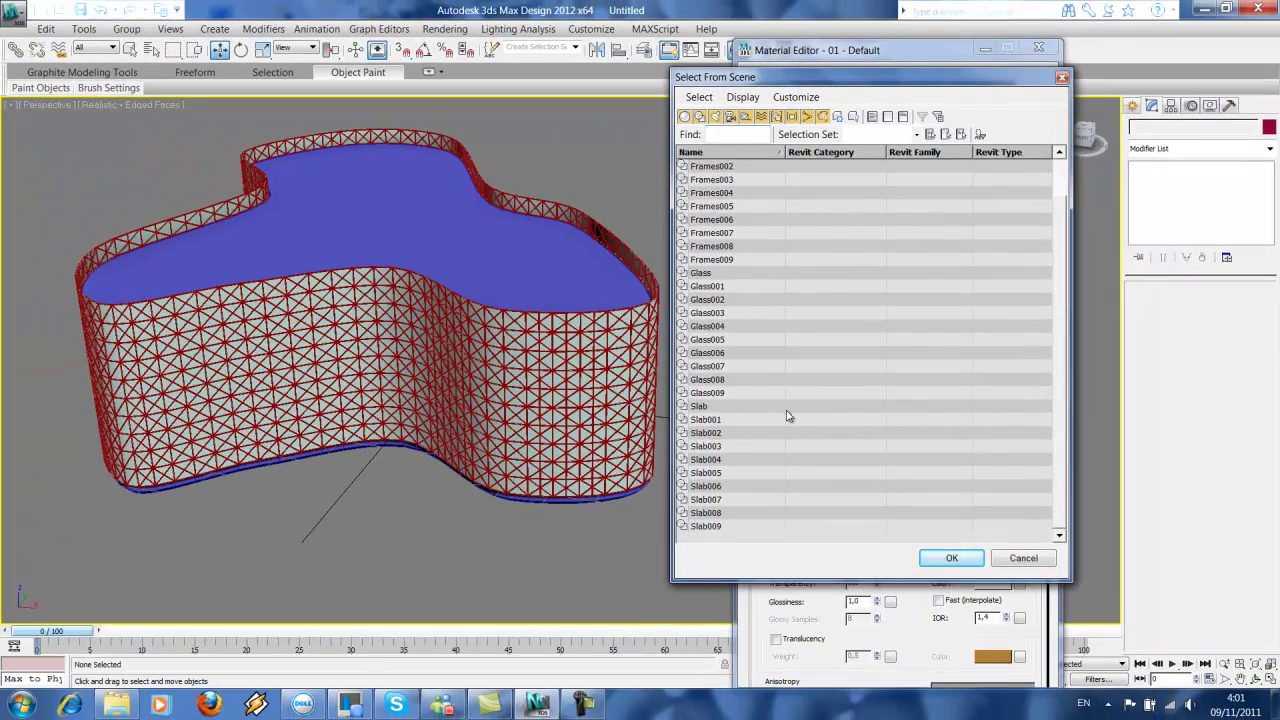
{"action": "type", "text": "s"}
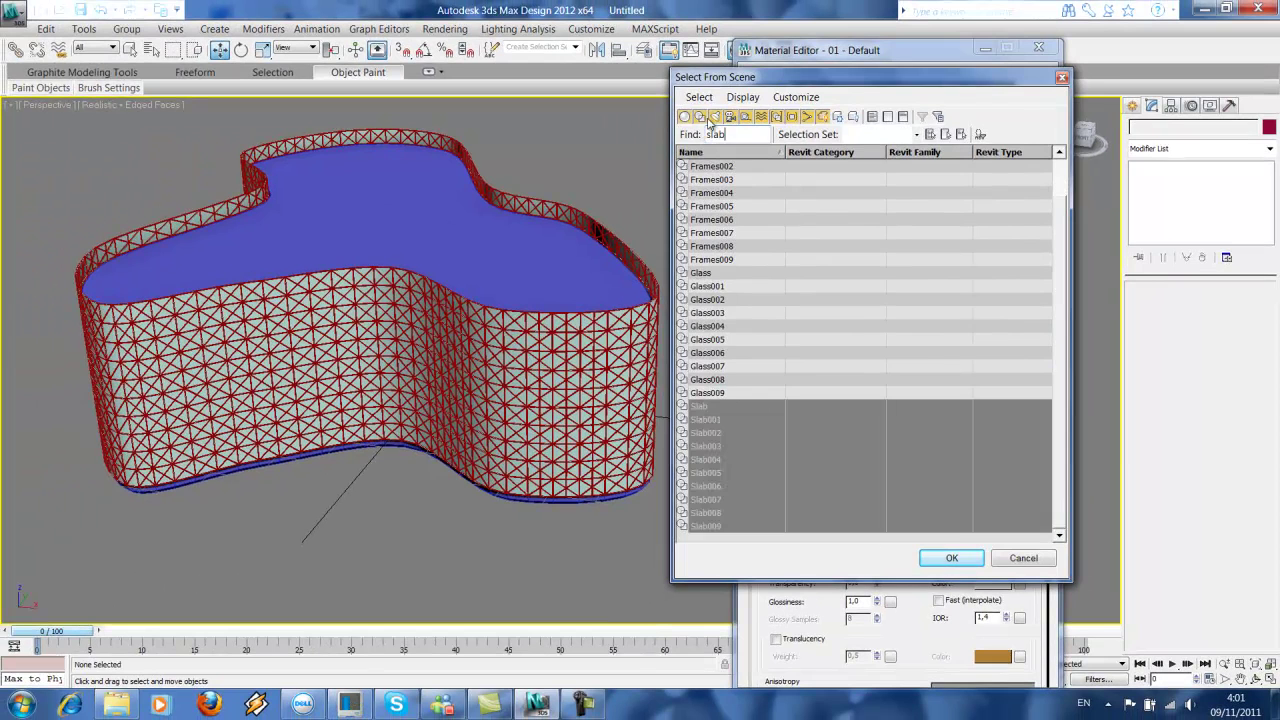
{"action": "type", "text": "lab"}
{"action": "key", "text": "Return"}
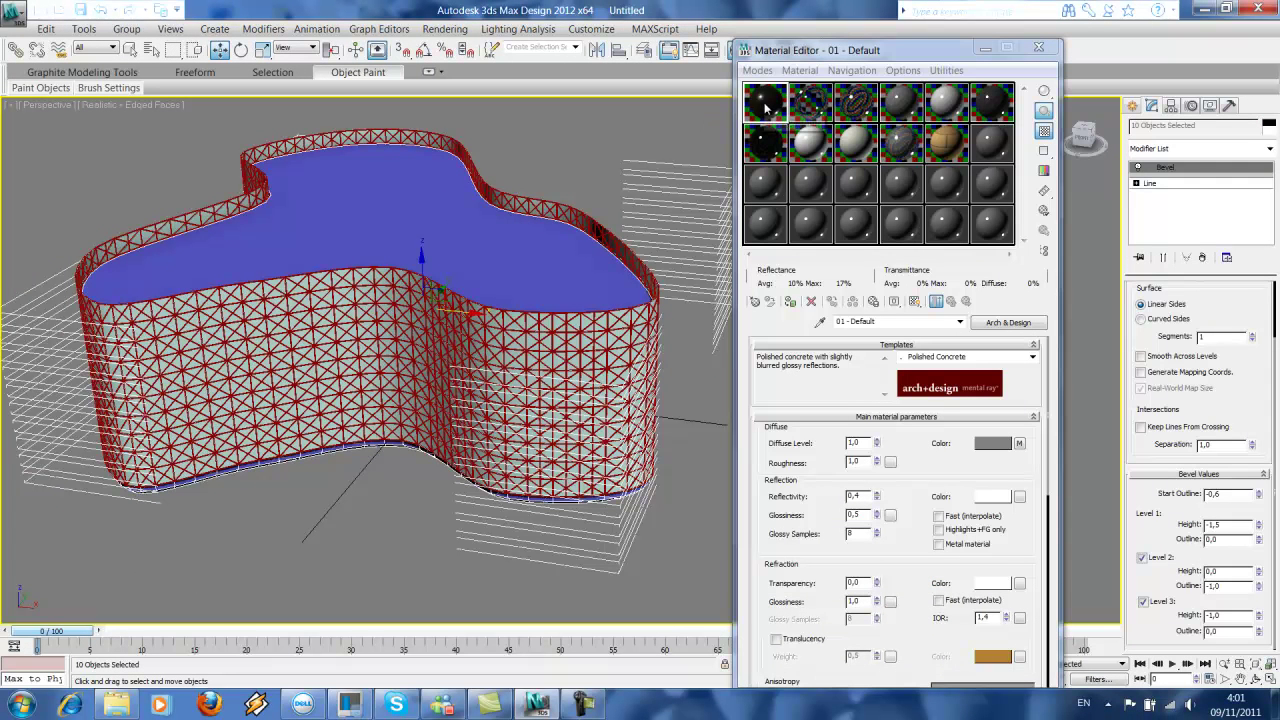
{"action": "left_click_drag", "start_coordinate": [571, 252], "coordinate": [558, 259]}
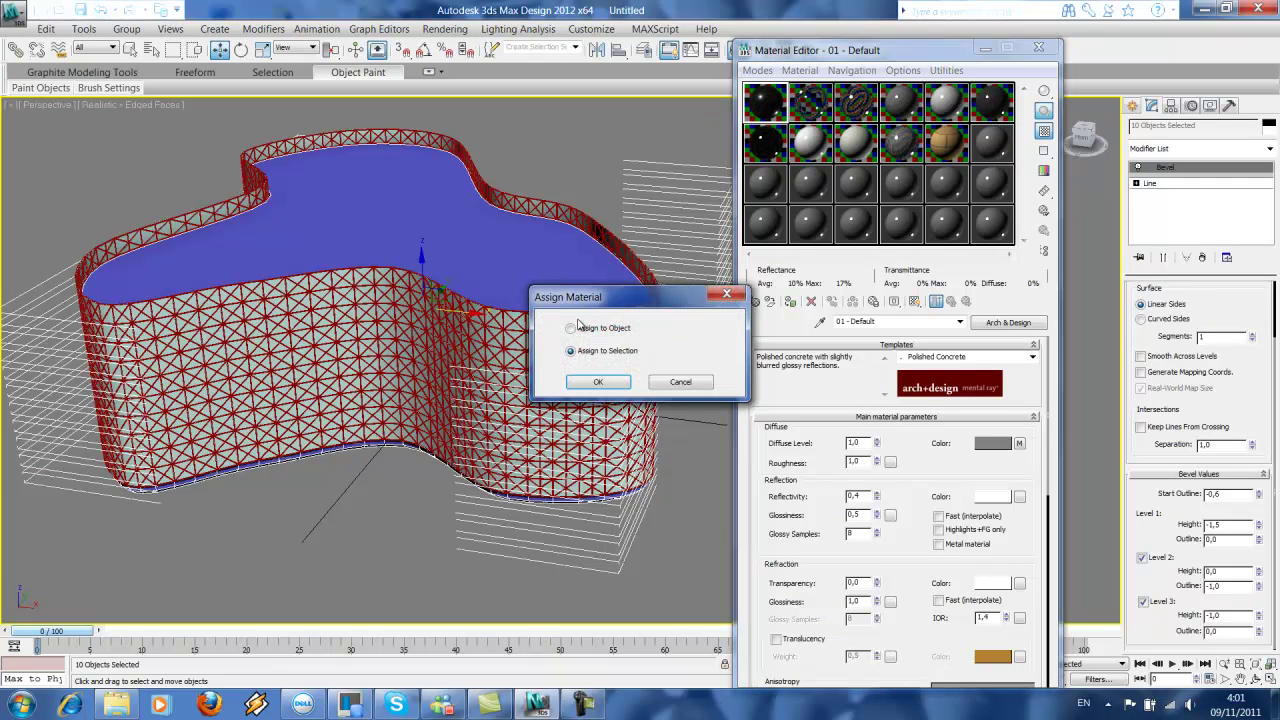
{"action": "left_click", "coordinate": [595, 381]}
{"action": "middle_click_drag", "start_coordinate": [571, 308], "coordinate": [528, 301]}
{"action": "left_click", "coordinate": [680, 397]}
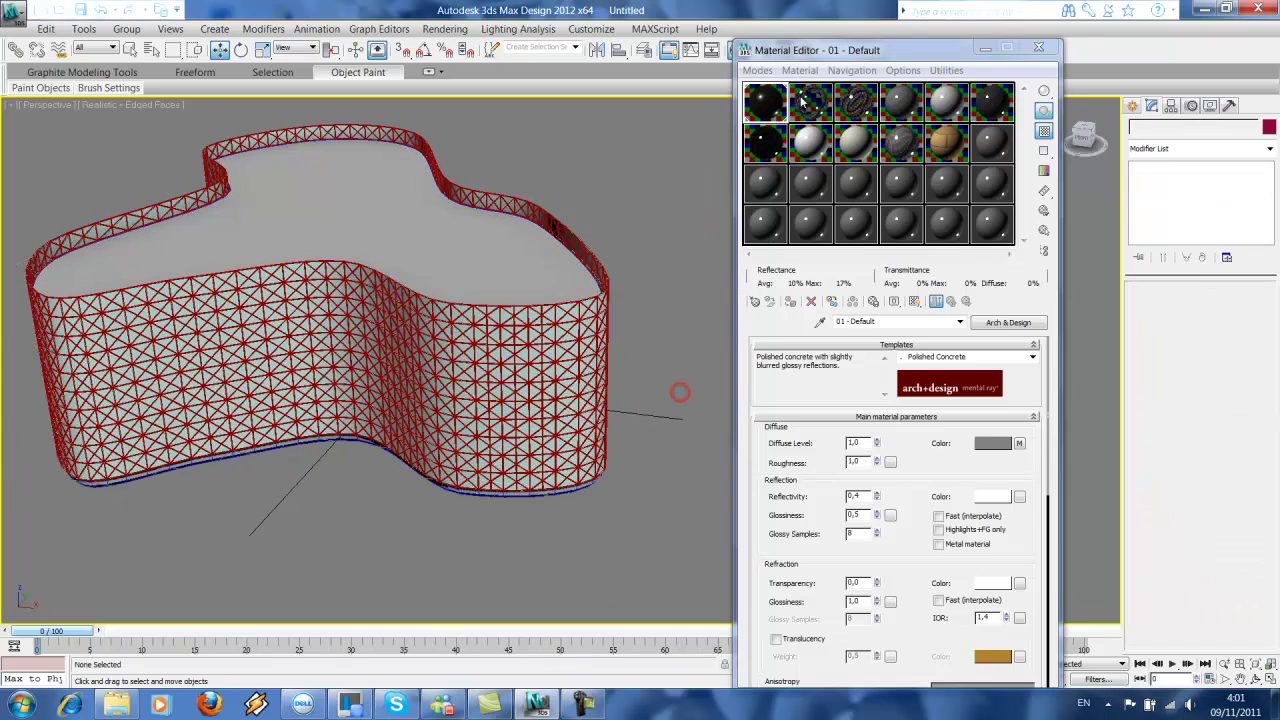
Apply the Glass (Solid Geometry) template to the 02 - Default material
{"action": "left_click", "coordinate": [810, 101]}
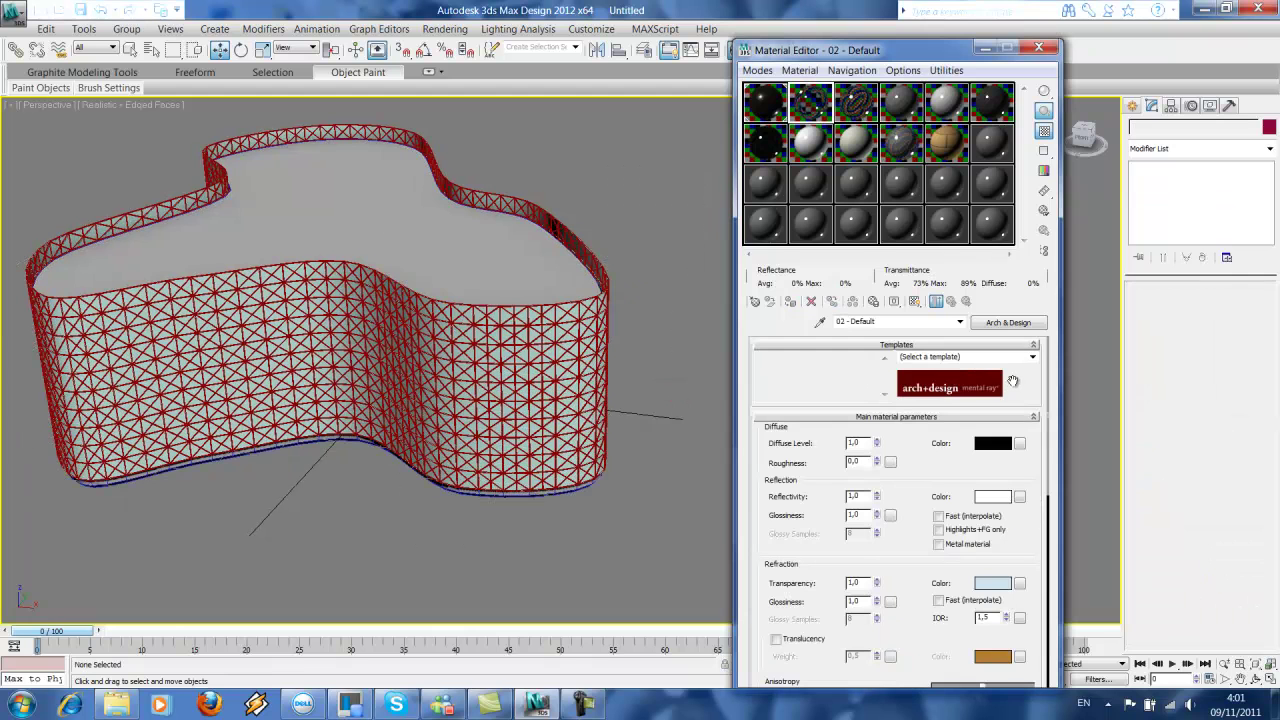
{"action": "left_click", "coordinate": [1034, 364]}
{"action": "scroll", "coordinate": [1034, 420], "scroll_direction": "down", "scroll_amount": 5}
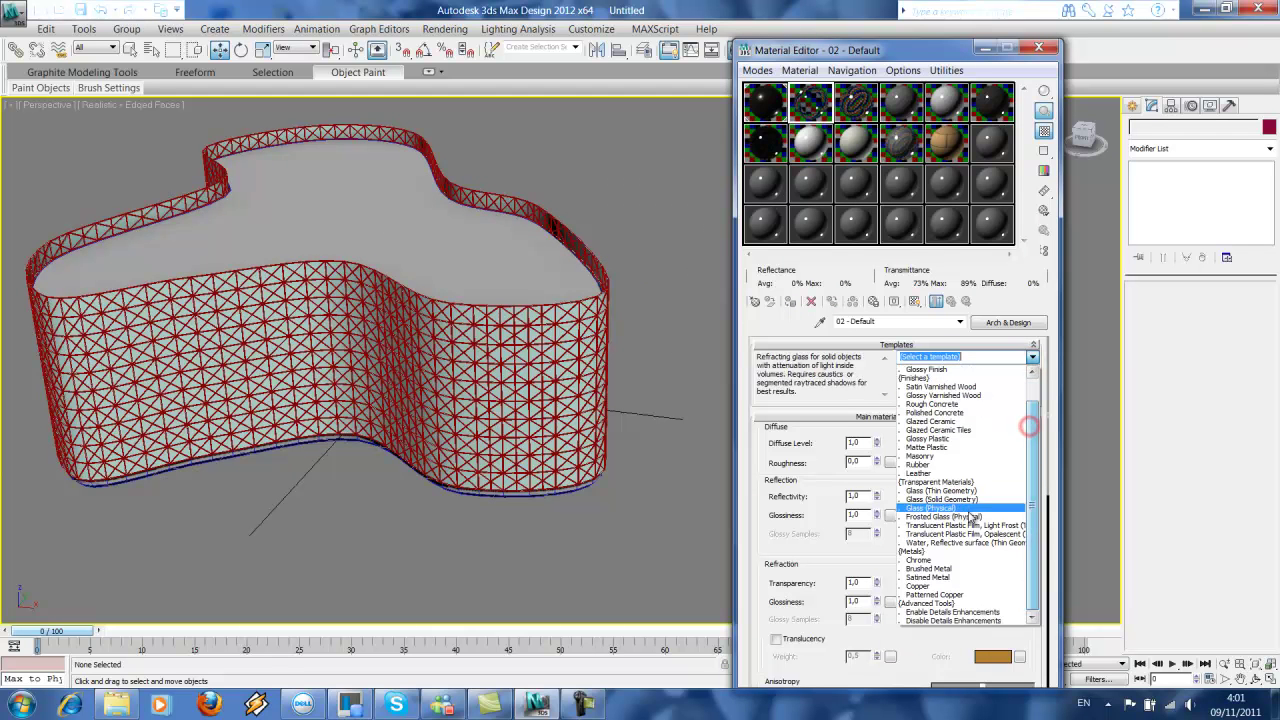
{"action": "left_click", "coordinate": [965, 505]}
Select all glass objects by searching for "glass" and assign the 02 - Default glass material to the selection
{"action": "middle_click_drag", "start_coordinate": [586, 380], "coordinate": [570, 335], "text": "alt"}
{"action": "left_click", "coordinate": [151, 49]}
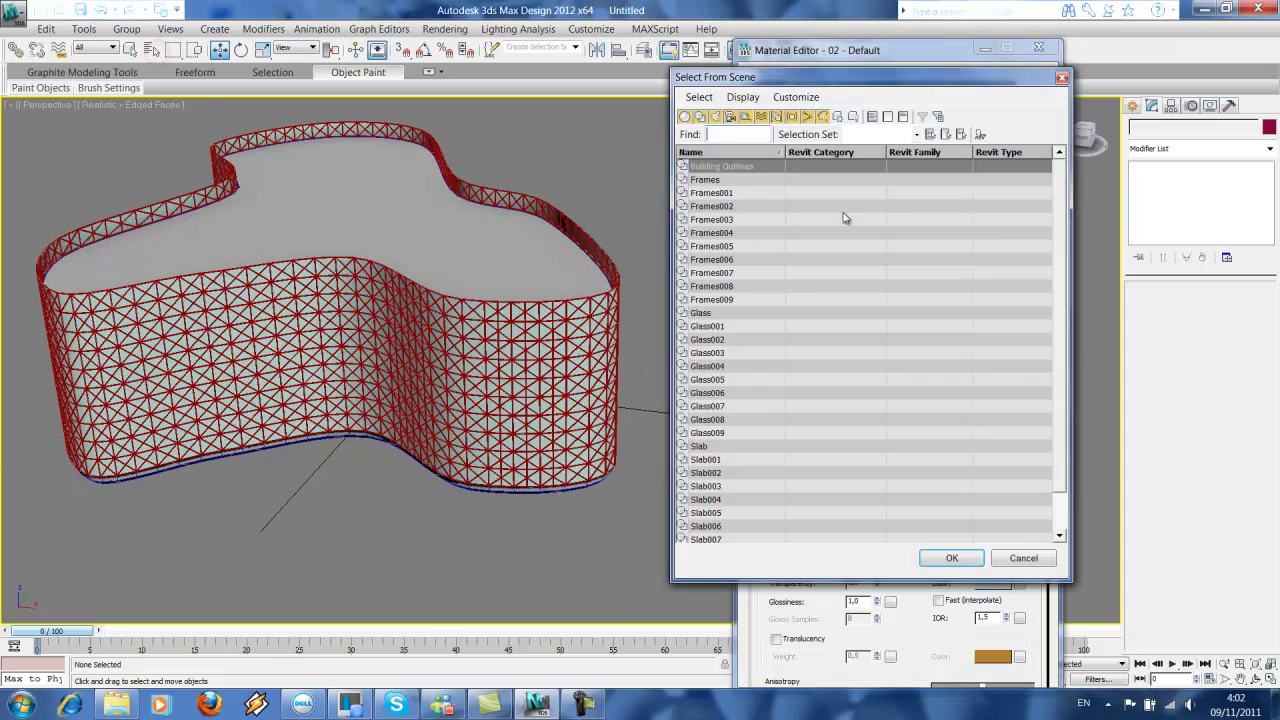
{"action": "type", "text": "glass"}
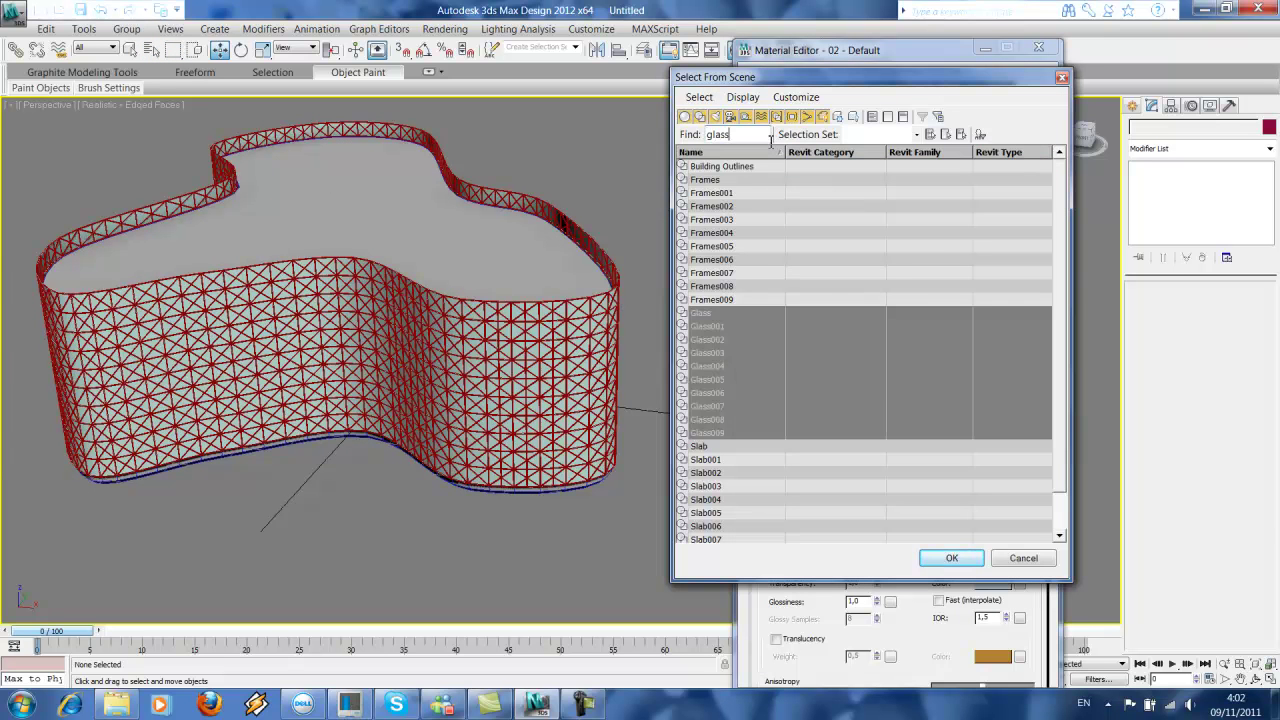
{"action": "key", "text": "Return"}
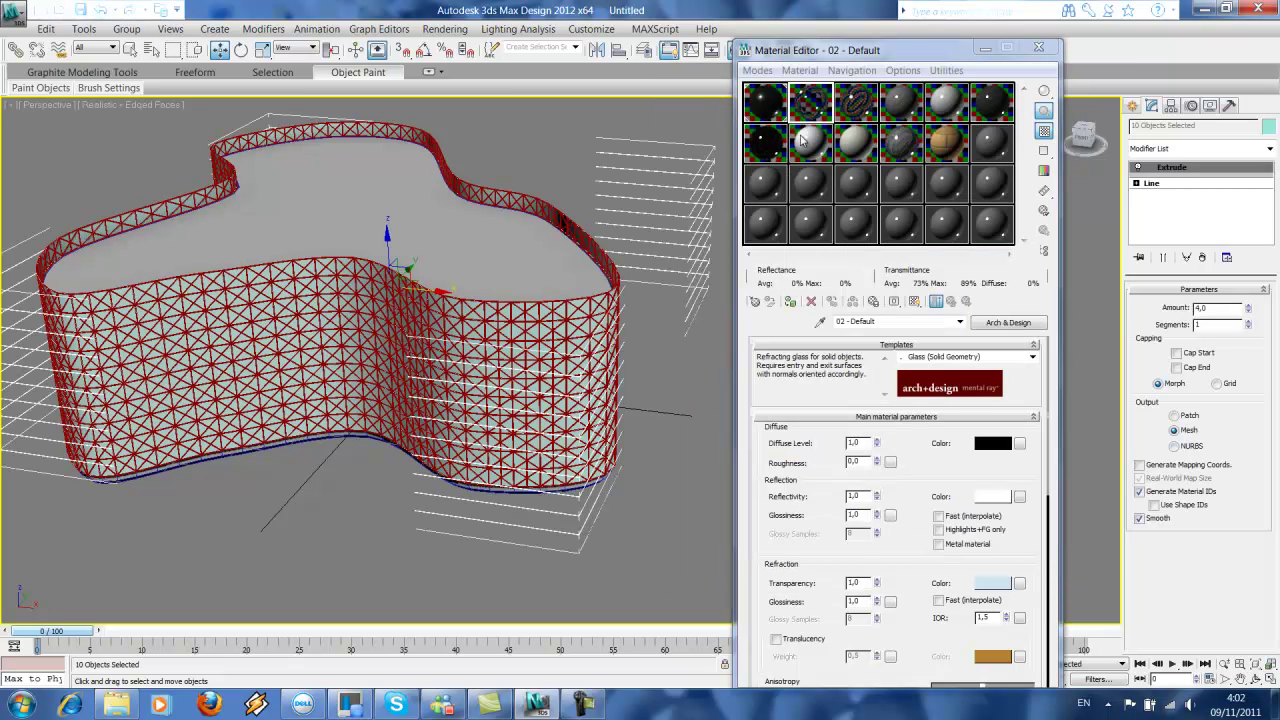
{"action": "left_click_drag", "start_coordinate": [822, 108], "coordinate": [592, 316]}
{"action": "left_click", "coordinate": [599, 382]}
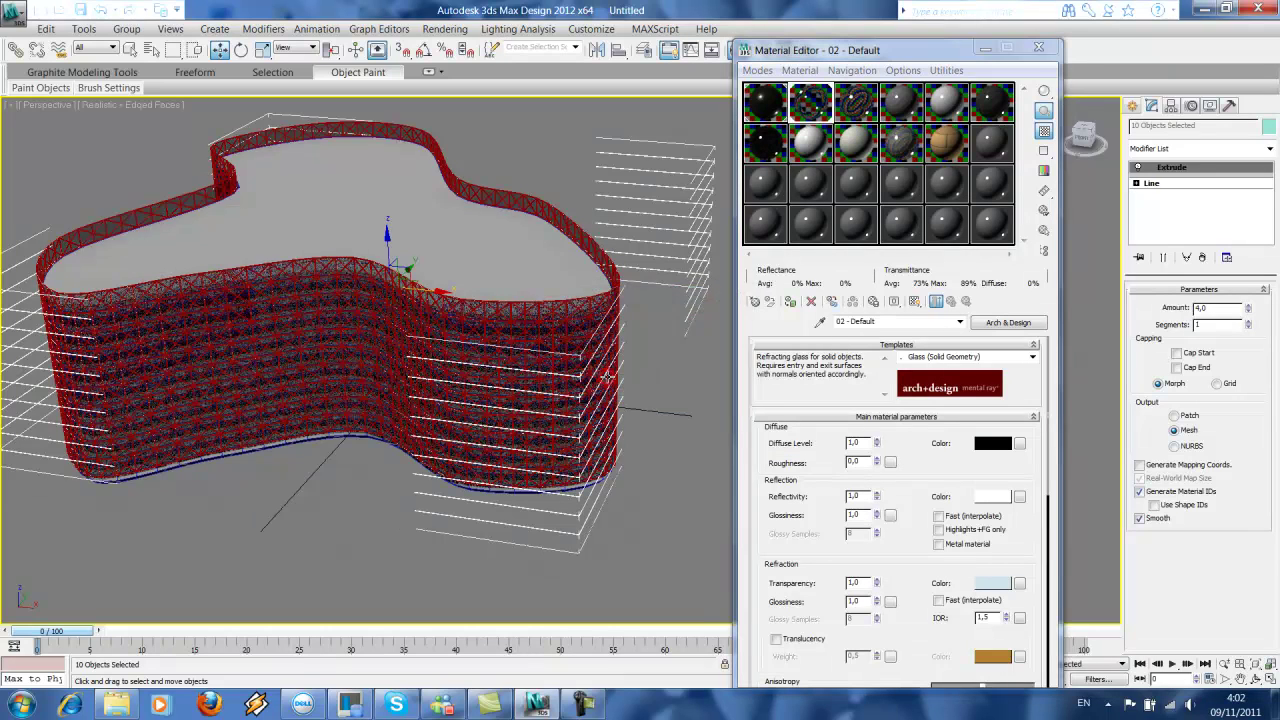
Apply the Chrome template to the 03 - Default material
{"action": "scroll", "coordinate": [537, 335], "scroll_direction": "up", "scroll_amount": 3}
{"action": "scroll", "coordinate": [537, 335], "scroll_direction": "up", "scroll_amount": 1}
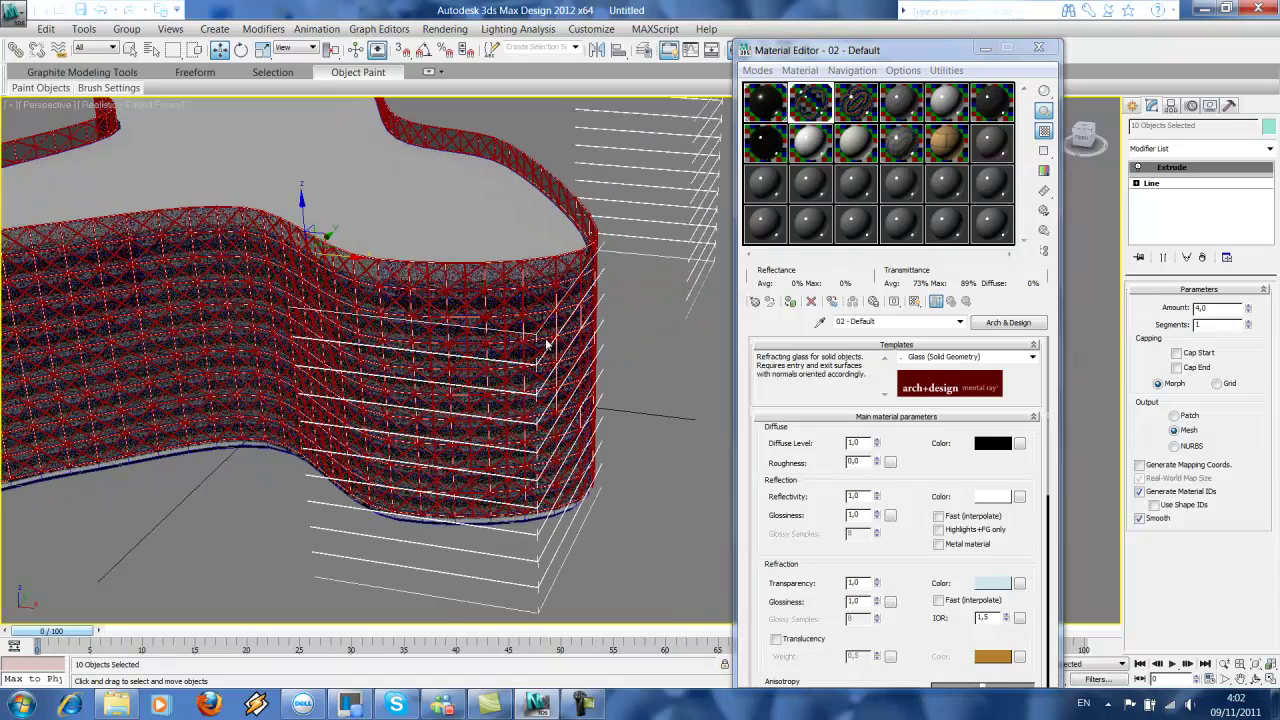
{"action": "middle_click_drag", "start_coordinate": [553, 365], "coordinate": [557, 375]}
{"action": "left_click", "coordinate": [855, 103]}
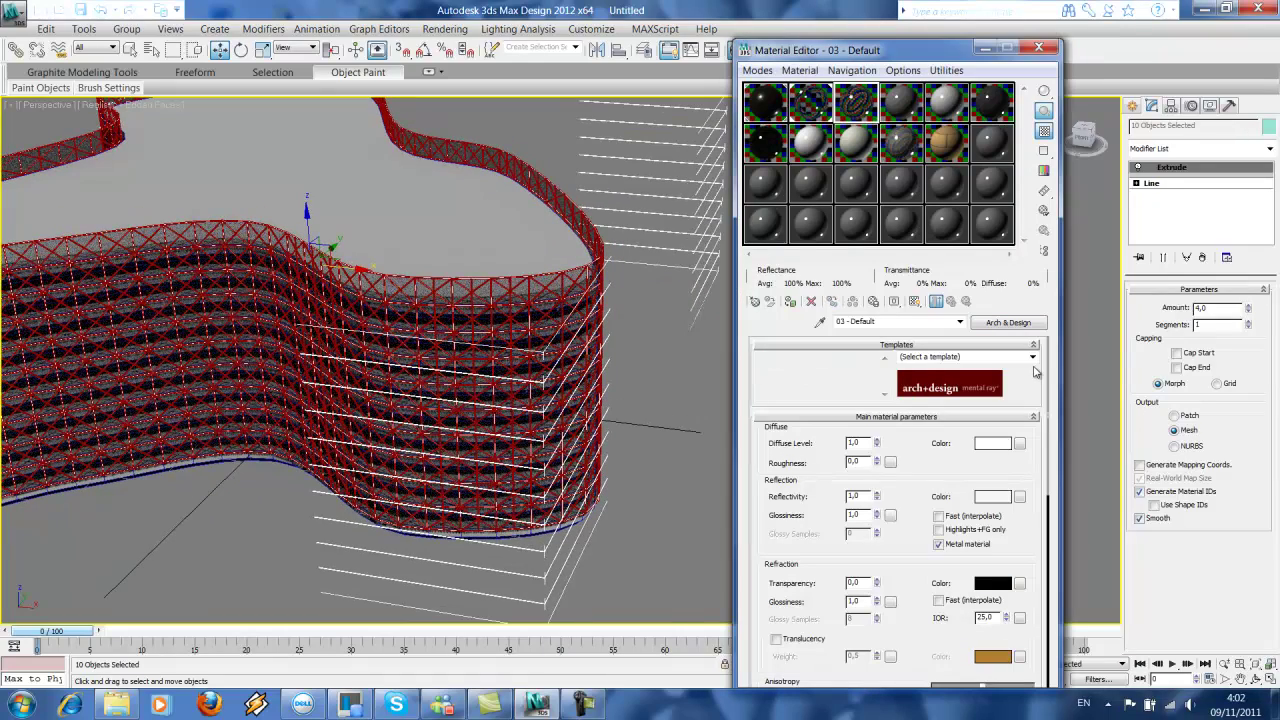
{"action": "left_click", "coordinate": [1032, 357]}
{"action": "scroll", "coordinate": [1035, 430], "scroll_direction": "down", "scroll_amount": 1}
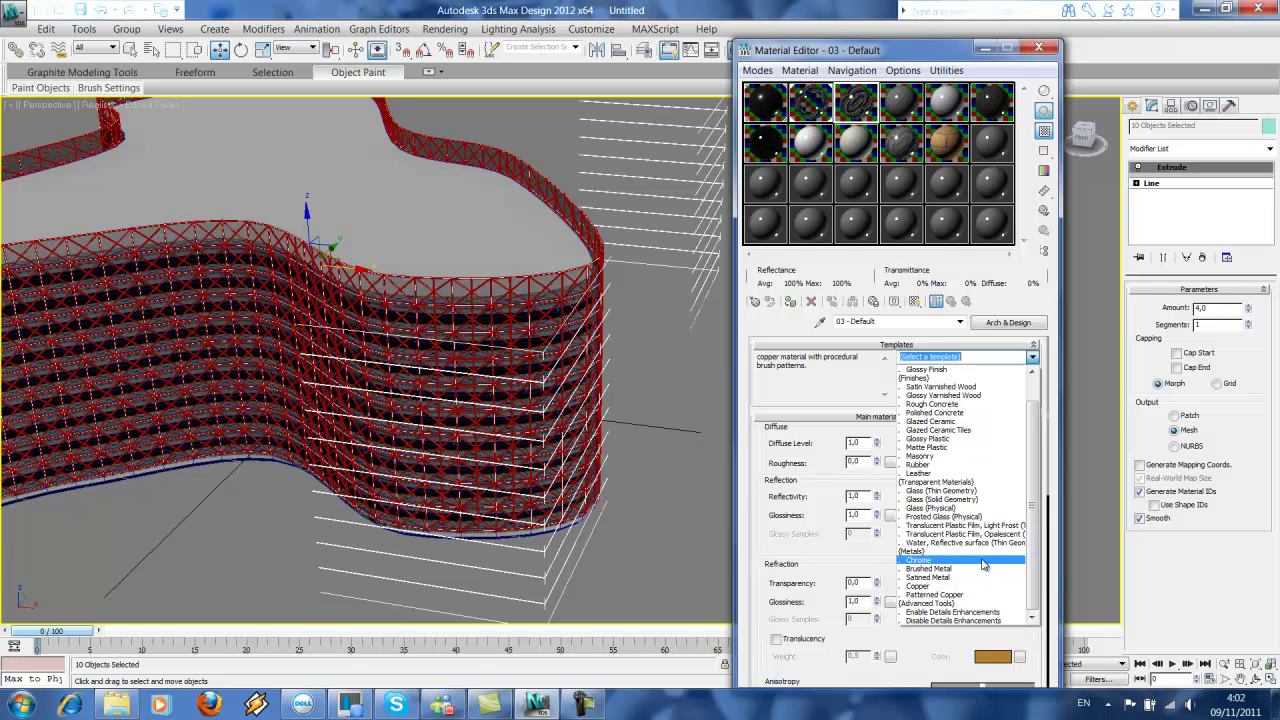
{"action": "left_click", "coordinate": [983, 560]}
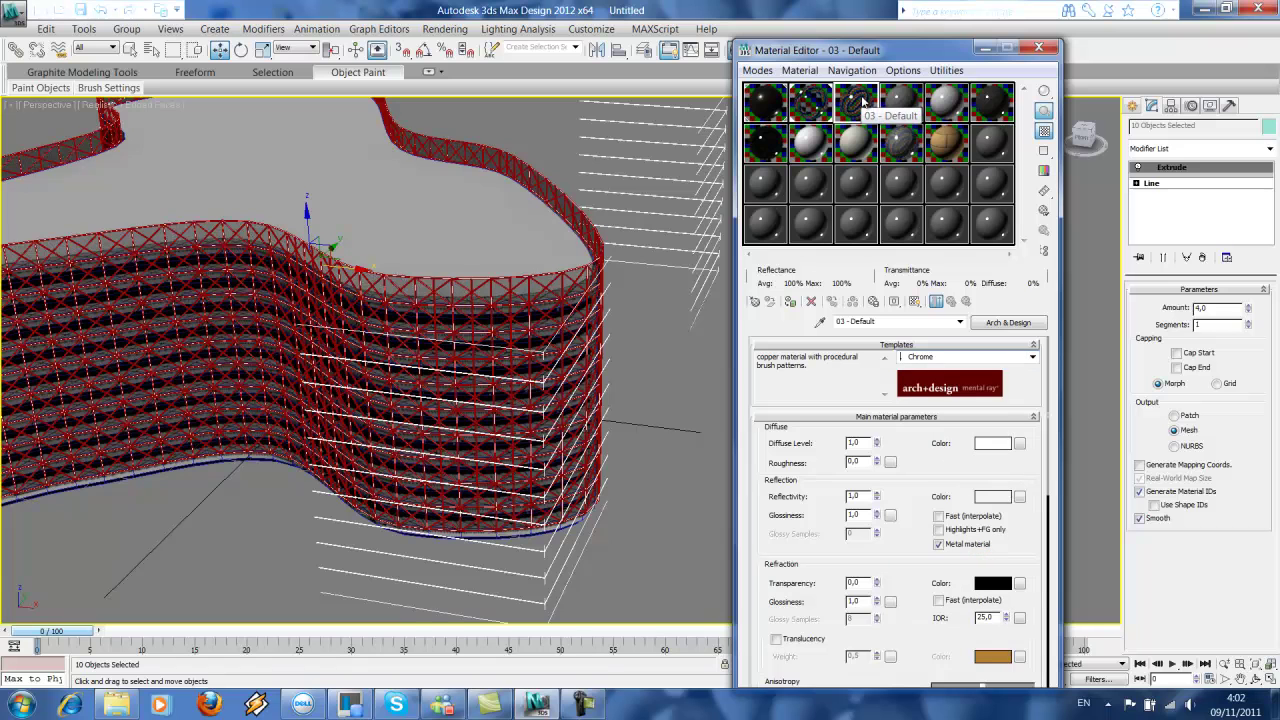
Select all frame objects by searching for "frames", assign the 03 - Default chrome material to the selection, and deselect them
{"action": "left_click", "coordinate": [151, 49]}
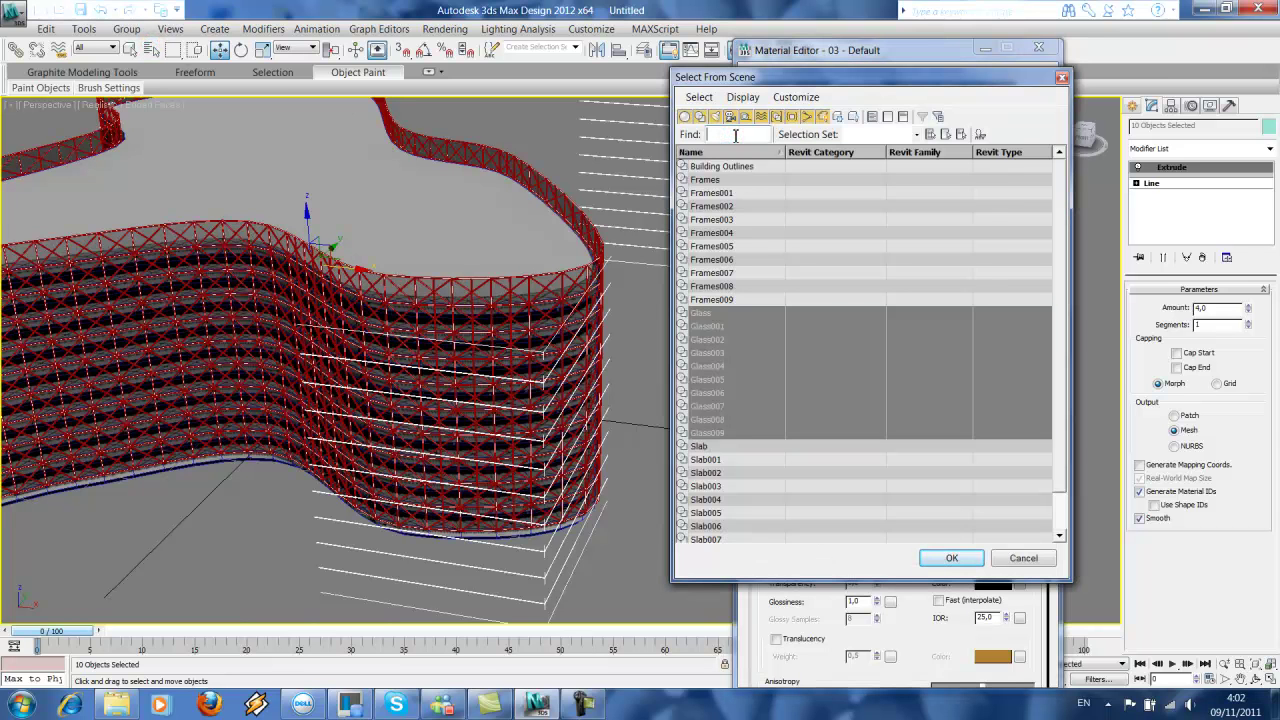
{"action": "type", "text": "frame"}
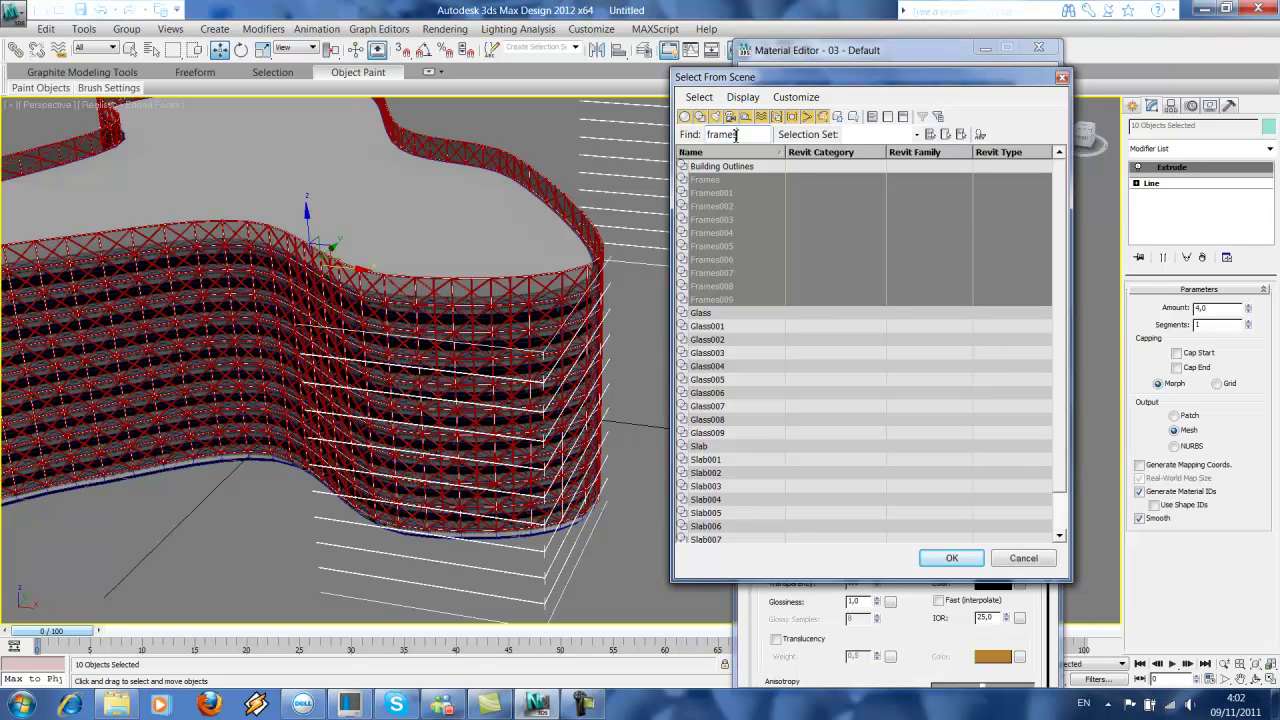
{"action": "key", "text": "Return"}
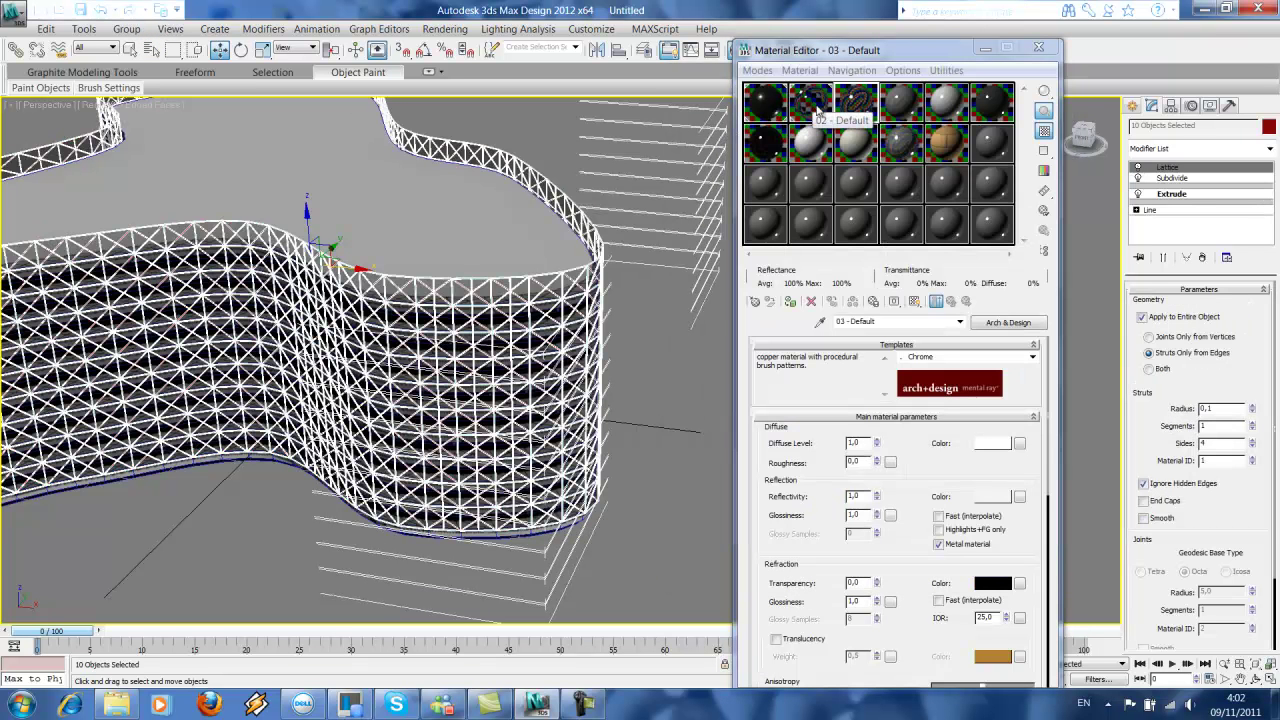
{"action": "left_click_drag", "start_coordinate": [850, 103], "coordinate": [603, 250]}
{"action": "left_click", "coordinate": [610, 345]}
{"action": "left_click", "coordinate": [606, 380]}
{"action": "middle_click_drag", "start_coordinate": [606, 337], "coordinate": [590, 336]}
{"action": "scroll", "coordinate": [586, 336], "scroll_direction": "up", "scroll_amount": 3}
{"action": "scroll", "coordinate": [583, 337], "scroll_direction": "down", "scroll_amount": 6}
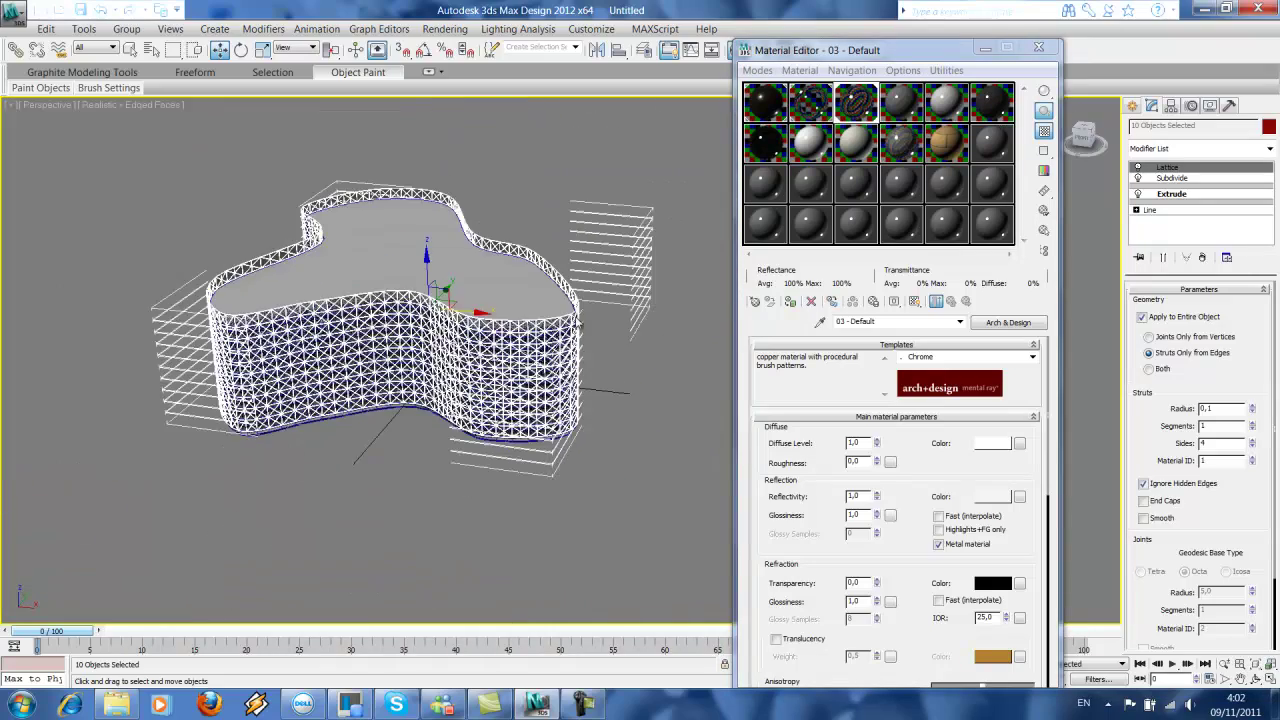
{"action": "left_click", "coordinate": [622, 183]}
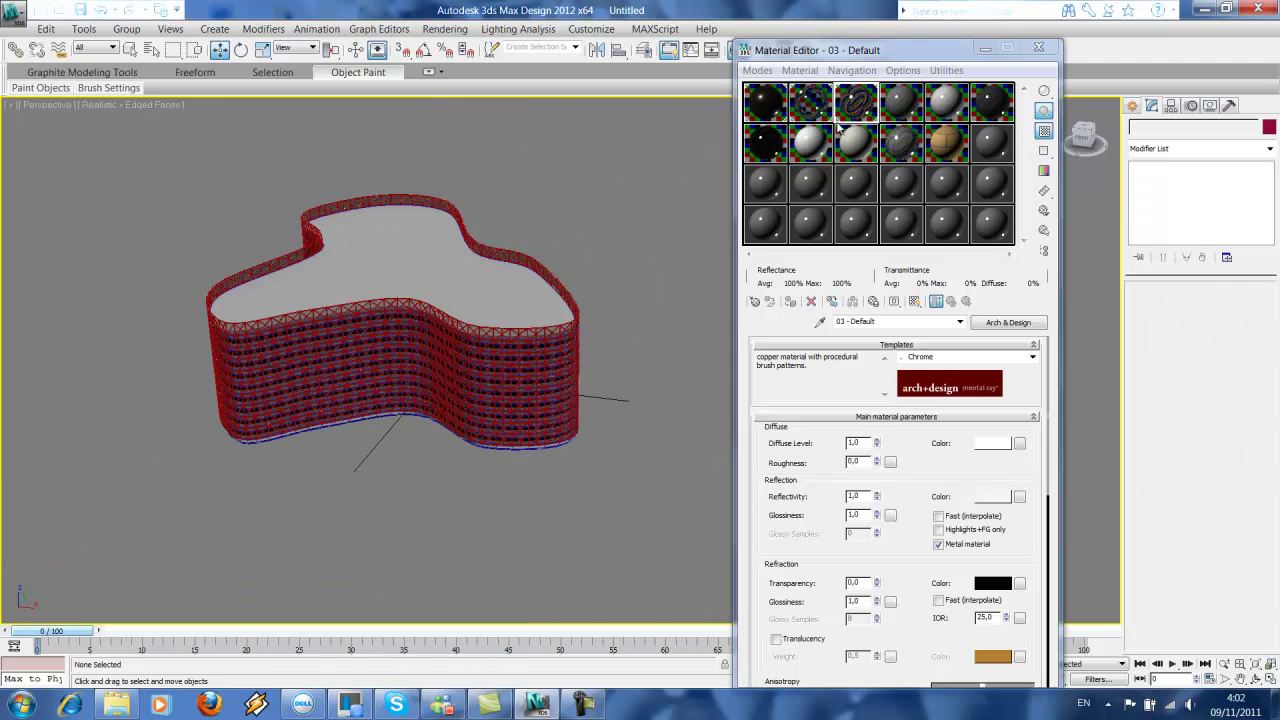
Minimize the Material Editor and select the Building Outlines shape by name
{"action": "left_click", "coordinate": [985, 48]}
{"action": "middle_click_drag", "start_coordinate": [601, 270], "coordinate": [611, 289]}
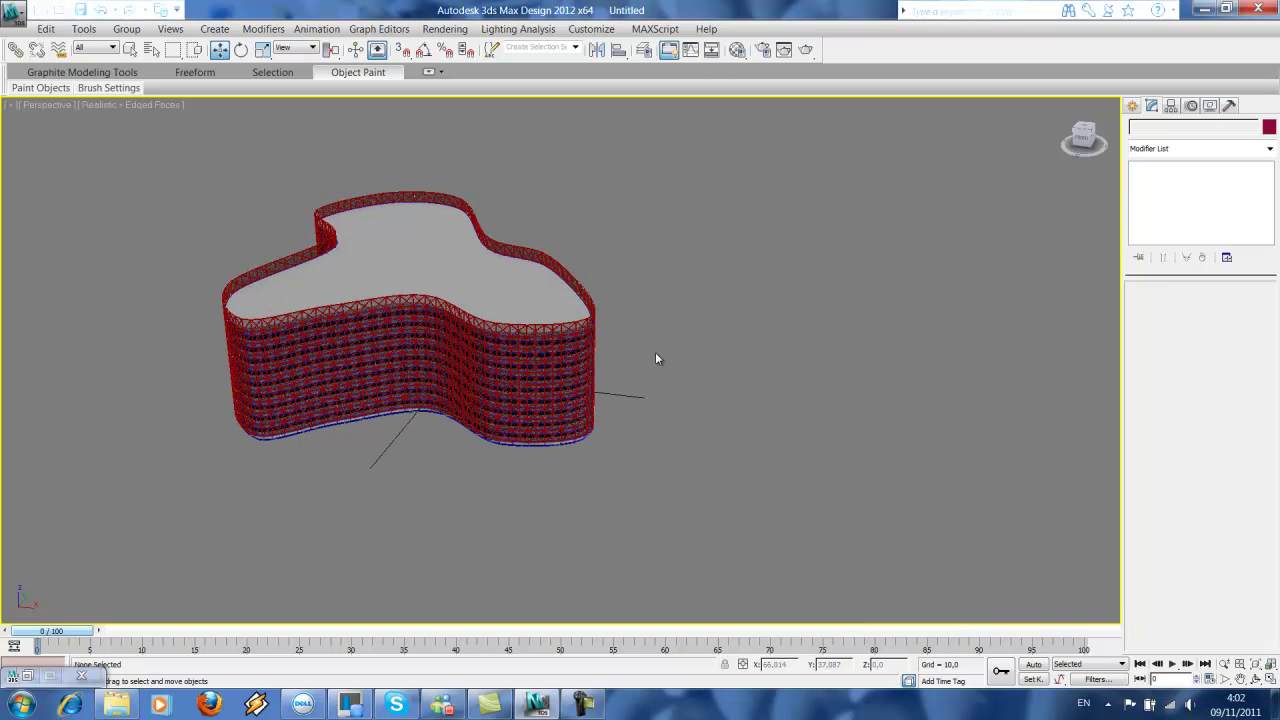
{"action": "left_click", "coordinate": [151, 49]}
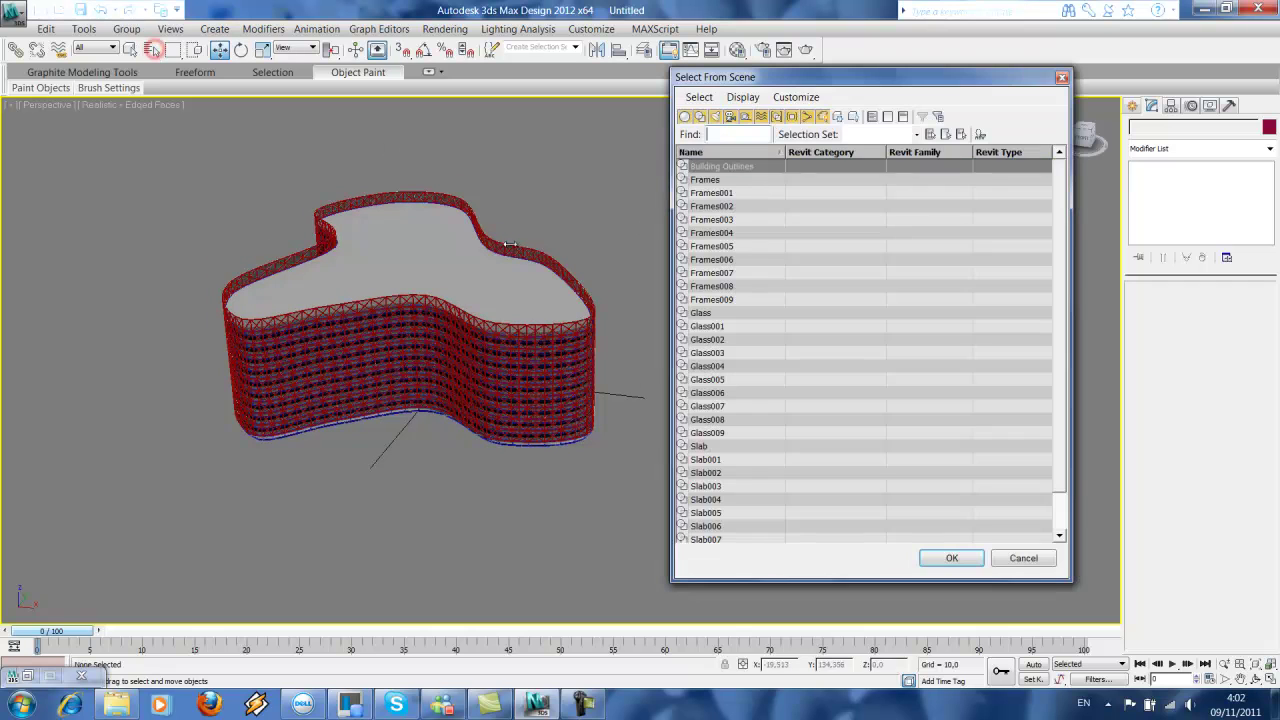
{"action": "left_click", "coordinate": [722, 167]}
{"action": "left_click", "coordinate": [952, 558]}
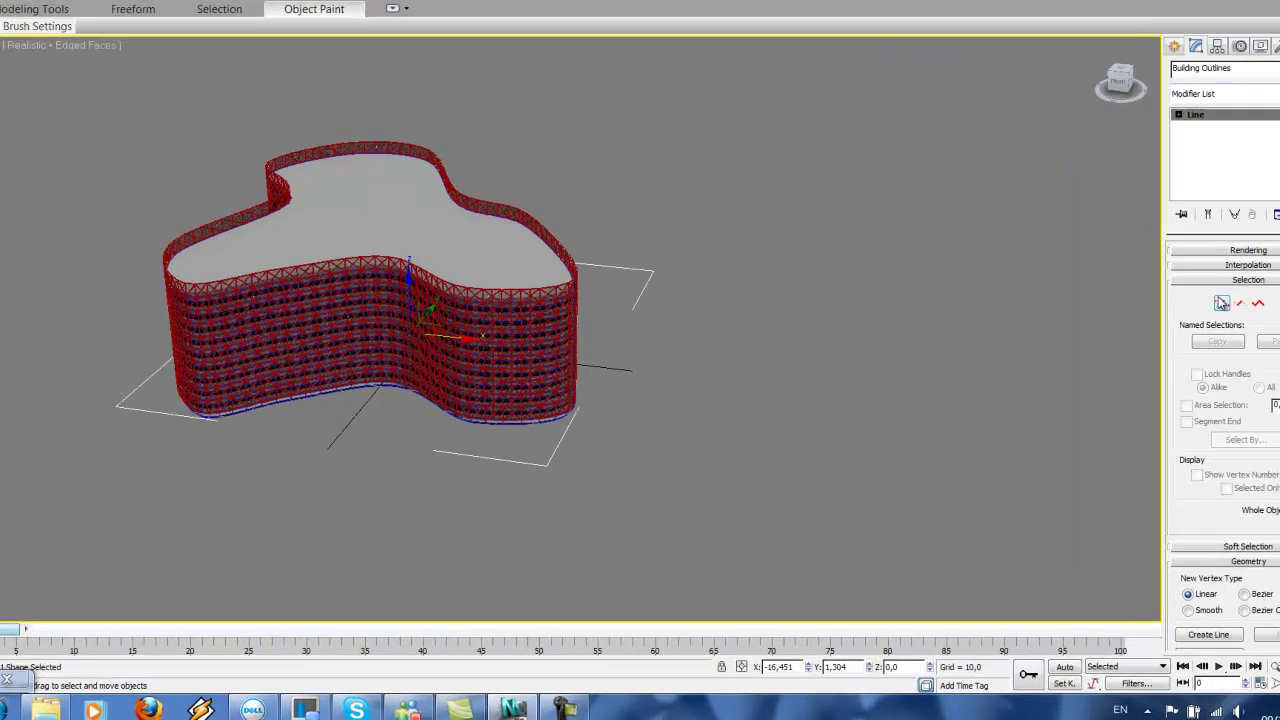
Move several front vertices of the Building Outlines line to reshape the whole building, then deselect the vertices
{"action": "left_click", "coordinate": [1175, 337]}
{"action": "left_click_drag", "start_coordinate": [692, 378], "coordinate": [552, 470]}
{"action": "mouse_move", "coordinate": [560, 323]}
{"action": "left_mouse_down"}
{"action": "mouse_move", "coordinate": [677, 366]}
{"action": "mouse_move", "coordinate": [572, 328]}
{"action": "left_mouse_up"}
{"action": "mouse_move", "coordinate": [405, 410]}
{"action": "left_mouse_down"}
{"action": "mouse_move", "coordinate": [345, 318]}
{"action": "mouse_move", "coordinate": [377, 343]}
{"action": "mouse_move", "coordinate": [371, 358]}
{"action": "left_mouse_up"}
{"action": "middle_click_drag", "start_coordinate": [338, 355], "coordinate": [409, 355]}
{"action": "mouse_move", "coordinate": [203, 359]}
{"action": "left_mouse_down"}
{"action": "mouse_move", "coordinate": [157, 359]}
{"action": "mouse_move", "coordinate": [64, 318]}
{"action": "mouse_move", "coordinate": [109, 318]}
{"action": "mouse_move", "coordinate": [94, 334]}
{"action": "mouse_move", "coordinate": [132, 334]}
{"action": "left_mouse_up"}
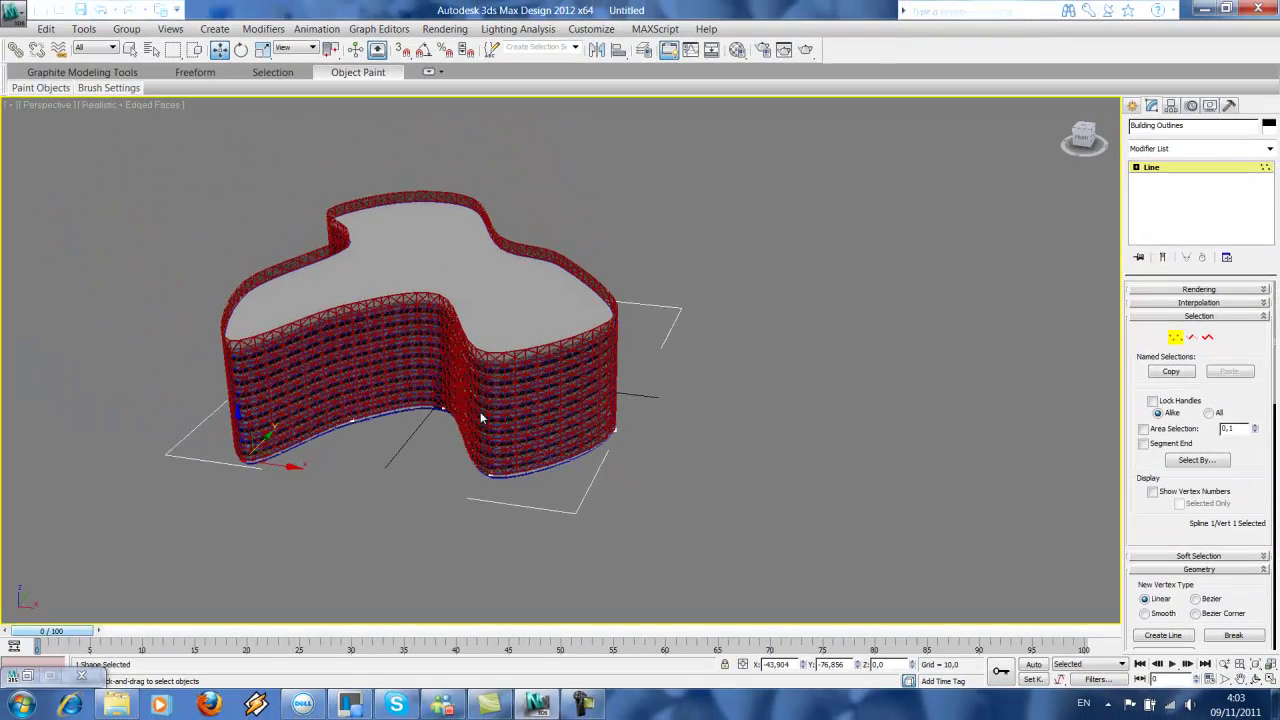
{"action": "scroll", "coordinate": [448, 395], "scroll_direction": "down", "scroll_amount": 1}
{"action": "middle_click_drag", "start_coordinate": [434, 399], "coordinate": [392, 412]}
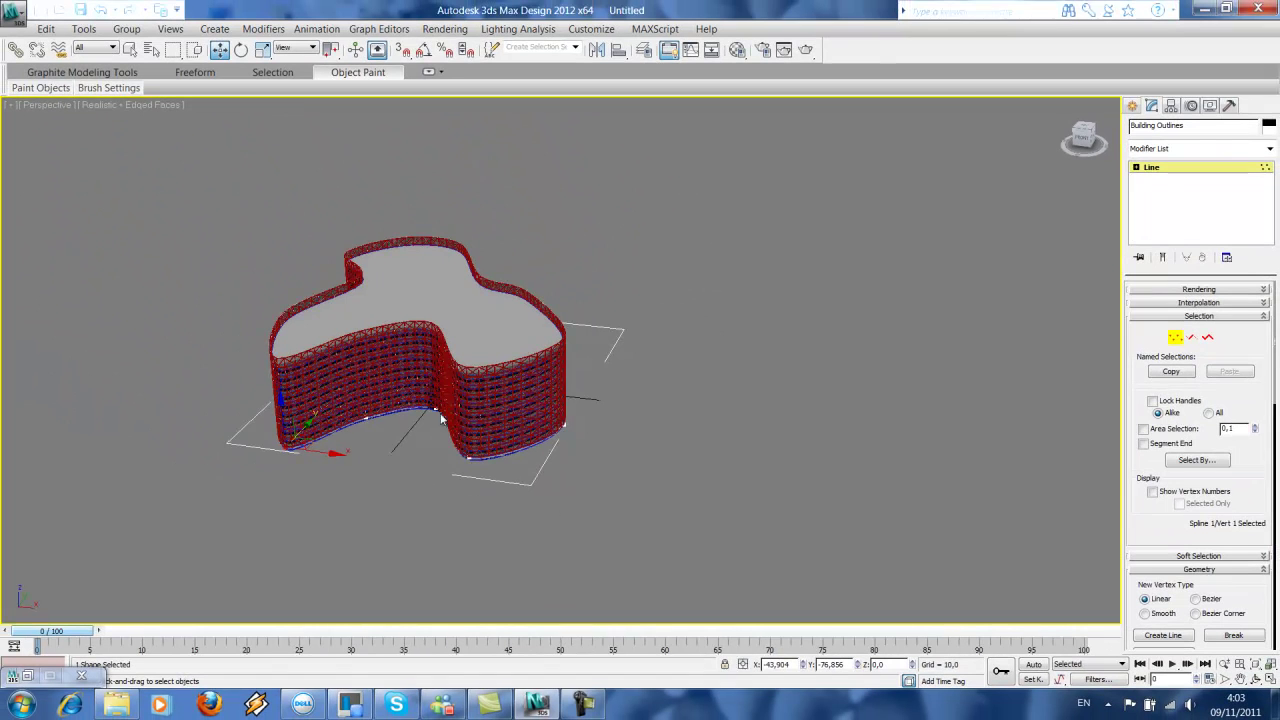
{"action": "middle_click_drag", "start_coordinate": [445, 415], "coordinate": [429, 414]}
{"action": "left_click", "coordinate": [606, 337]}
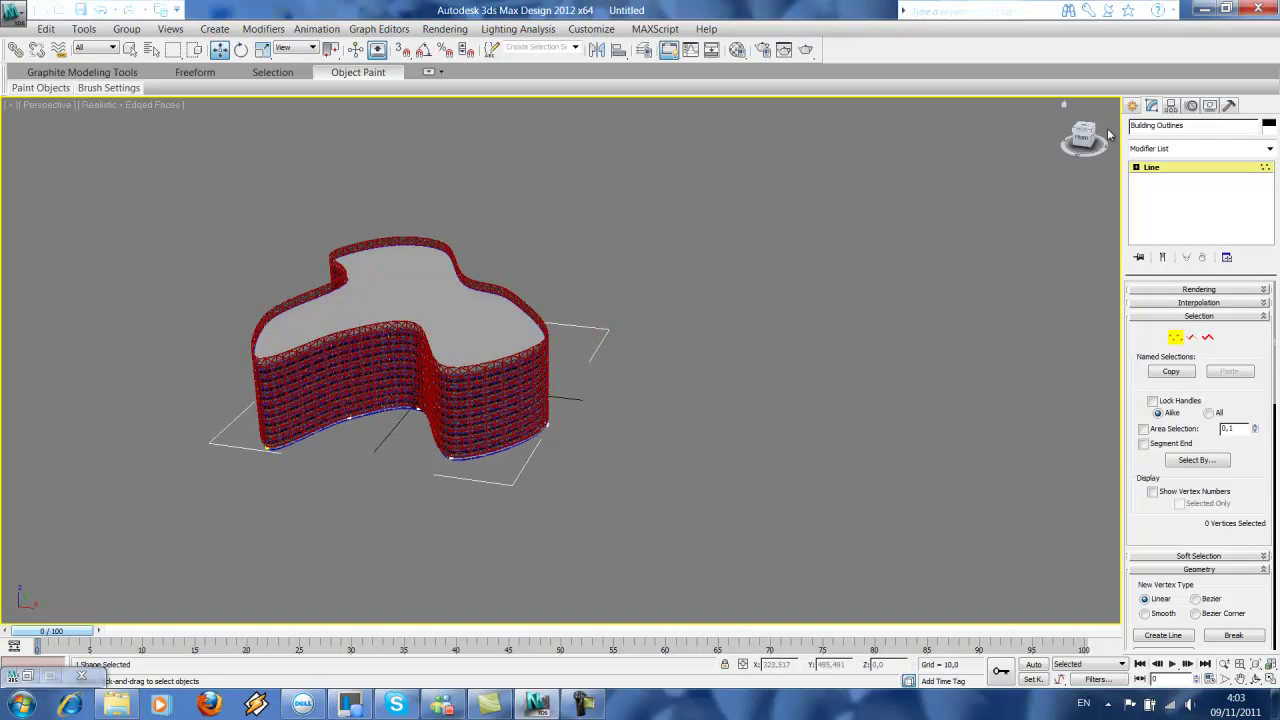
Leave vertex editing, select the entire building with its outline, and clone it sideways along X as one Copy
{"action": "left_click", "coordinate": [1132, 105]}
{"action": "left_click", "coordinate": [629, 252]}
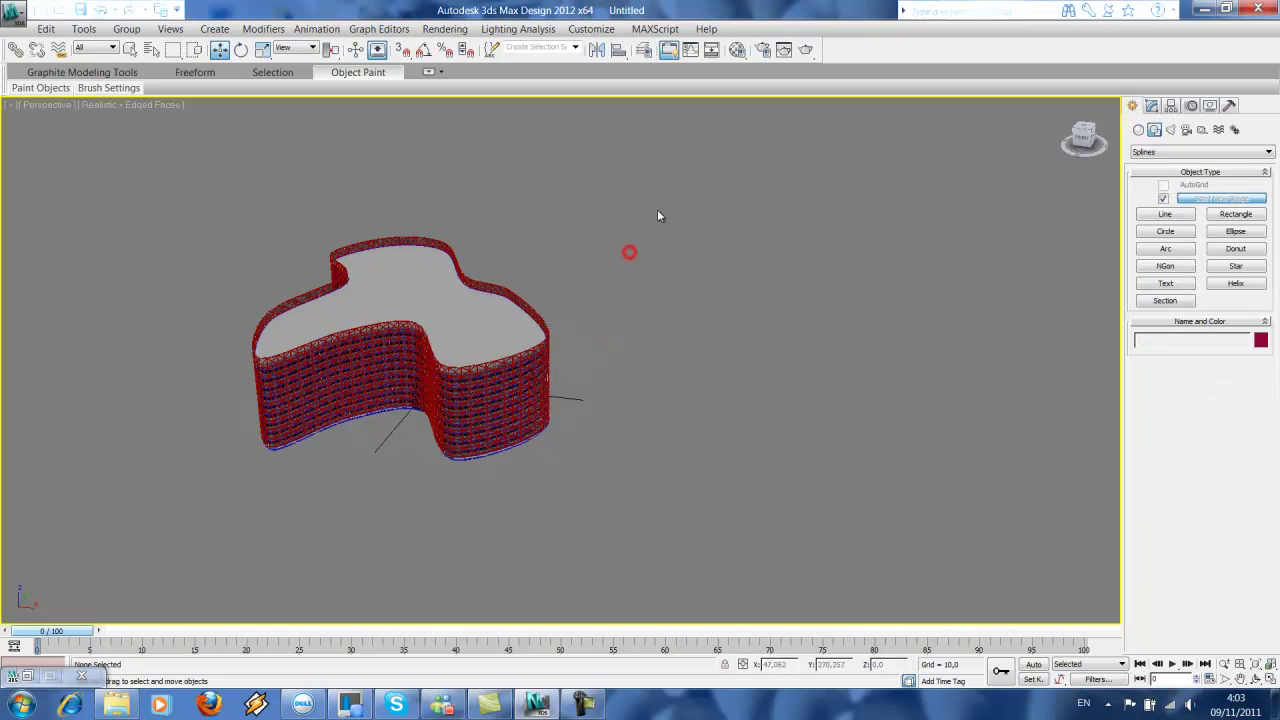
{"action": "left_click_drag", "start_coordinate": [656, 211], "coordinate": [214, 486]}
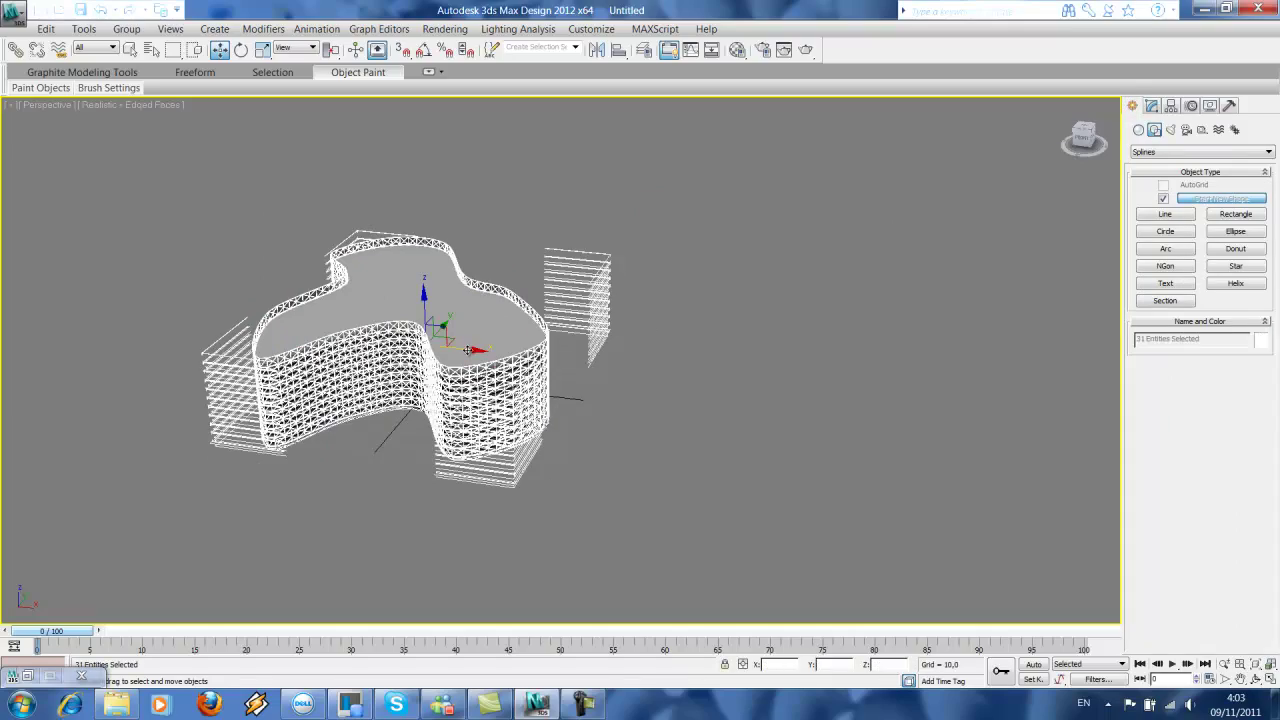
{"action": "left_click_drag", "start_coordinate": [467, 349], "coordinate": [789, 389], "text": "shift"}
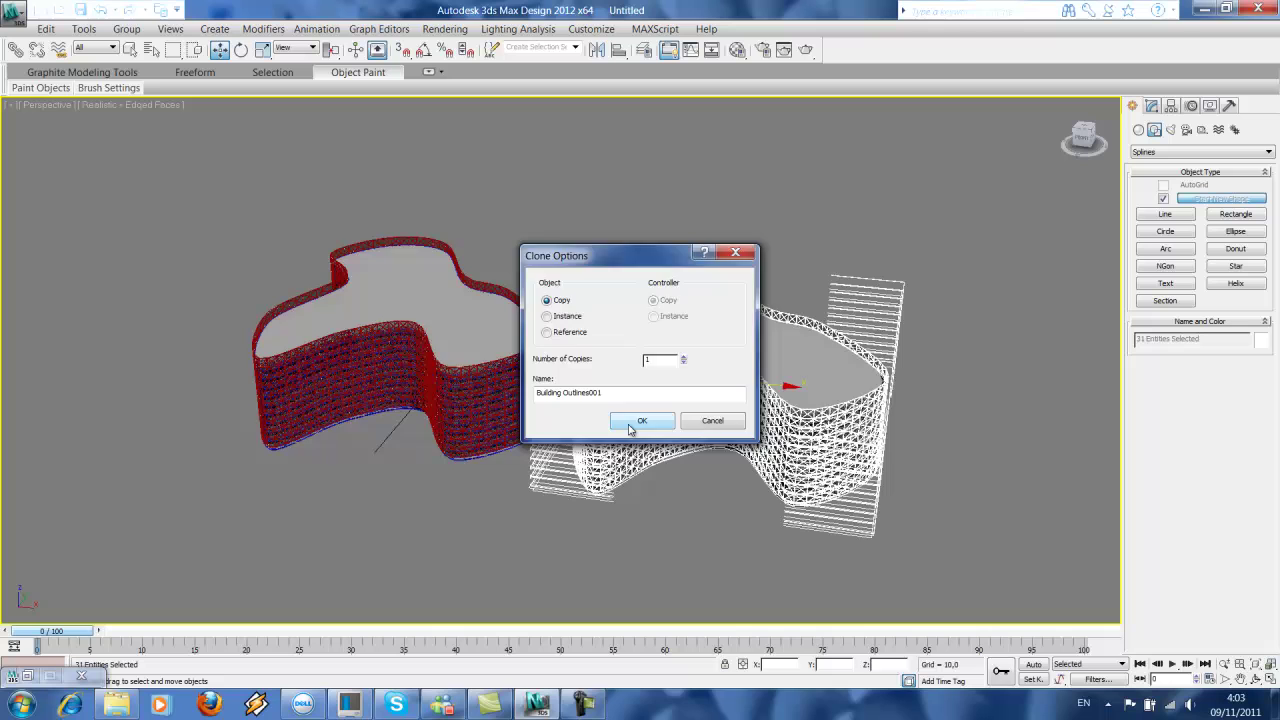
{"action": "left_click", "coordinate": [641, 420]}
Adjust the copied building's position slightly farther from the original, then deselect it
{"action": "scroll", "coordinate": [634, 512], "scroll_direction": "up", "scroll_amount": 5}
{"action": "left_click", "coordinate": [634, 512]}
{"action": "scroll", "coordinate": [643, 415], "scroll_direction": "down", "scroll_amount": 5}
{"action": "left_click_drag", "start_coordinate": [810, 266], "coordinate": [545, 445]}
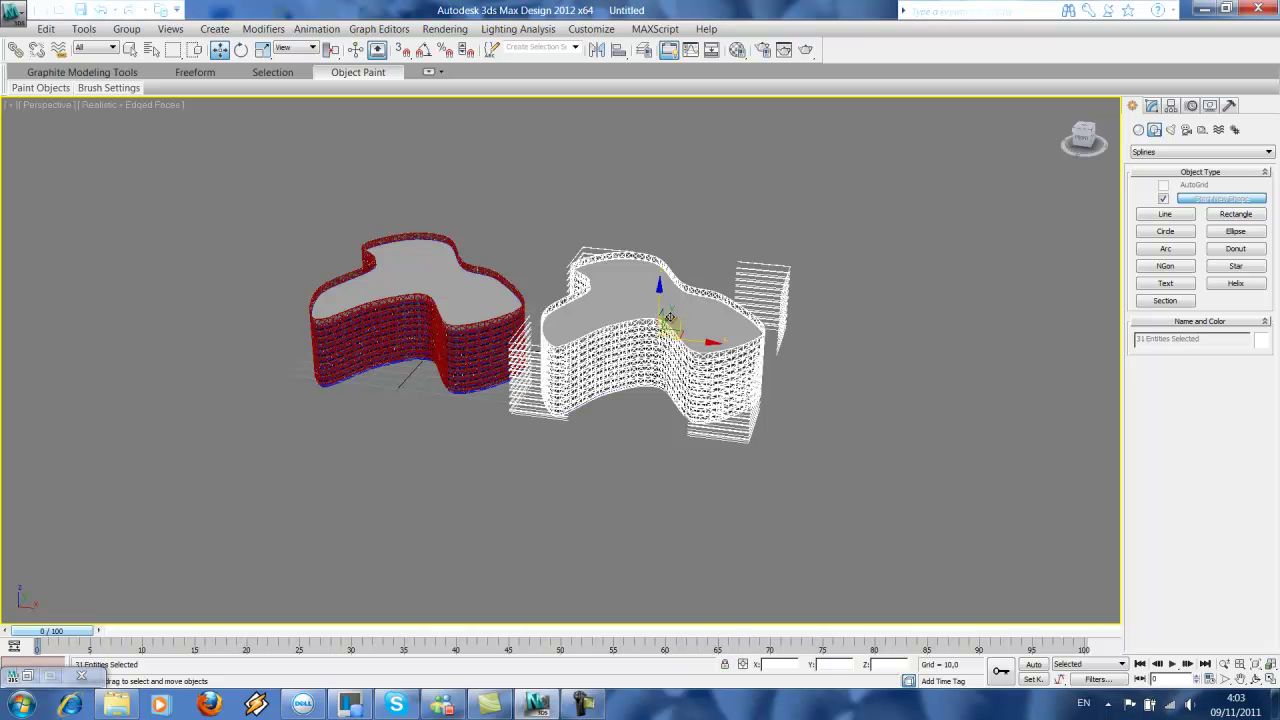
{"action": "left_click_drag", "start_coordinate": [670, 317], "coordinate": [692, 265]}
{"action": "key", "text": "ctrl+z"}
{"action": "scroll", "coordinate": [800, 300], "scroll_direction": "up", "scroll_amount": 3}
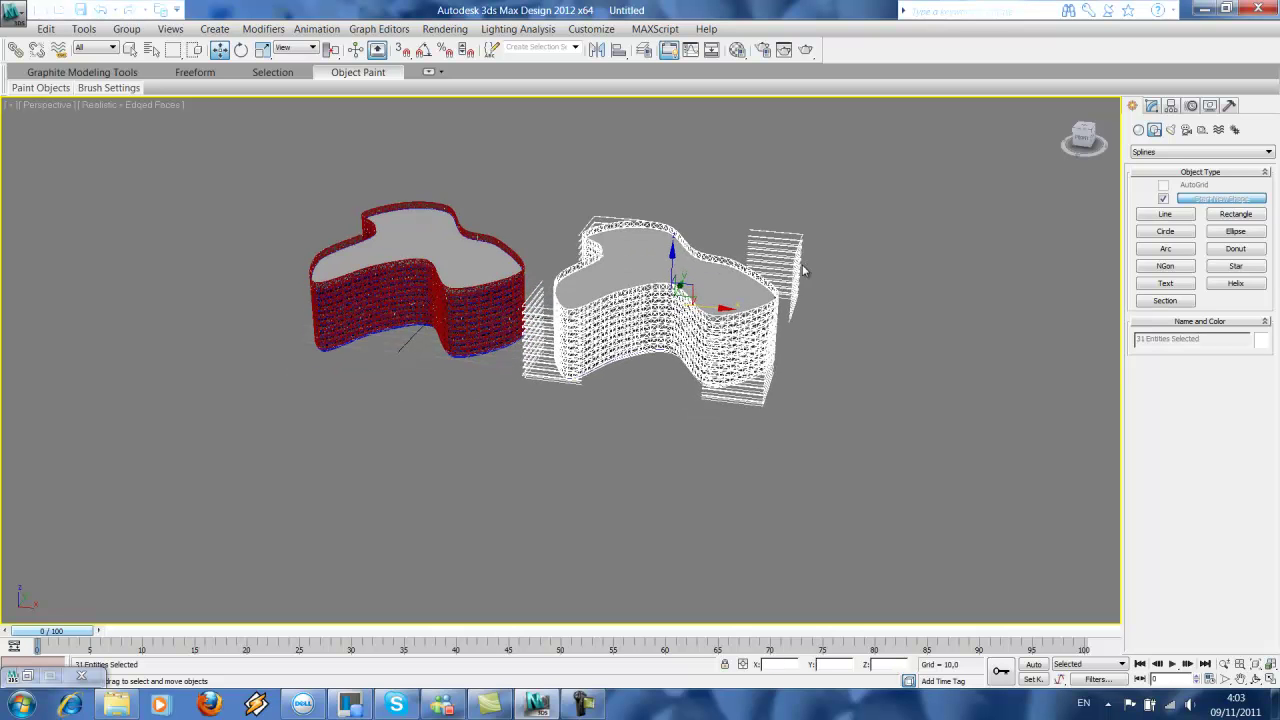
{"action": "middle_click_drag", "start_coordinate": [879, 377], "coordinate": [865, 417]}
{"action": "left_click", "coordinate": [904, 404]}
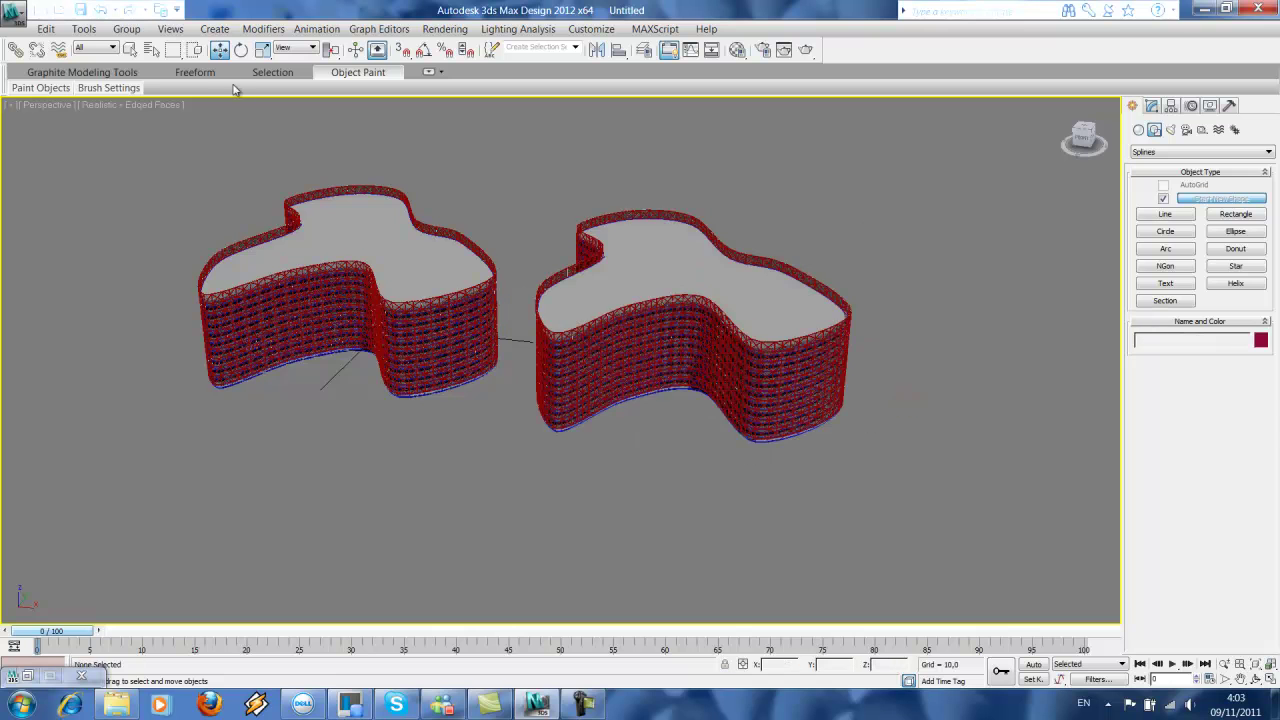
Select the Building Outlines001 shape by name and enter its vertex level for editing
{"action": "left_click", "coordinate": [151, 50]}
{"action": "left_click", "coordinate": [715, 180]}
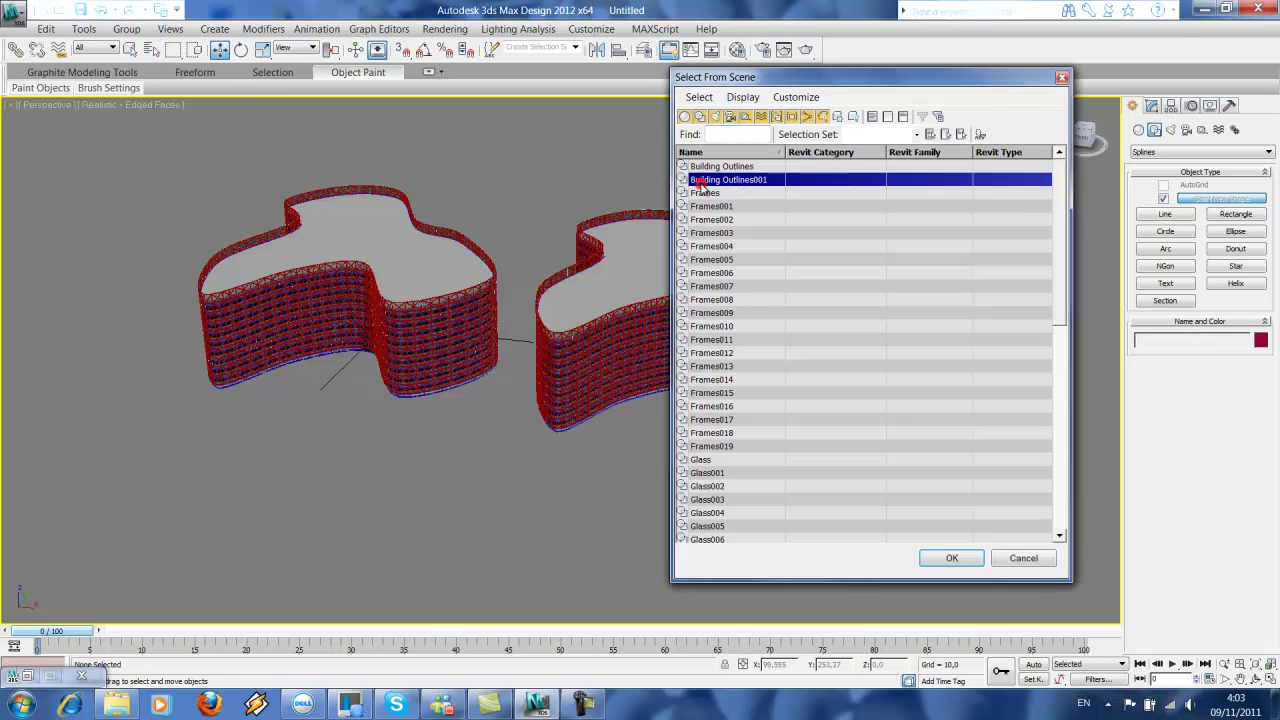
{"action": "left_click", "coordinate": [952, 558]}
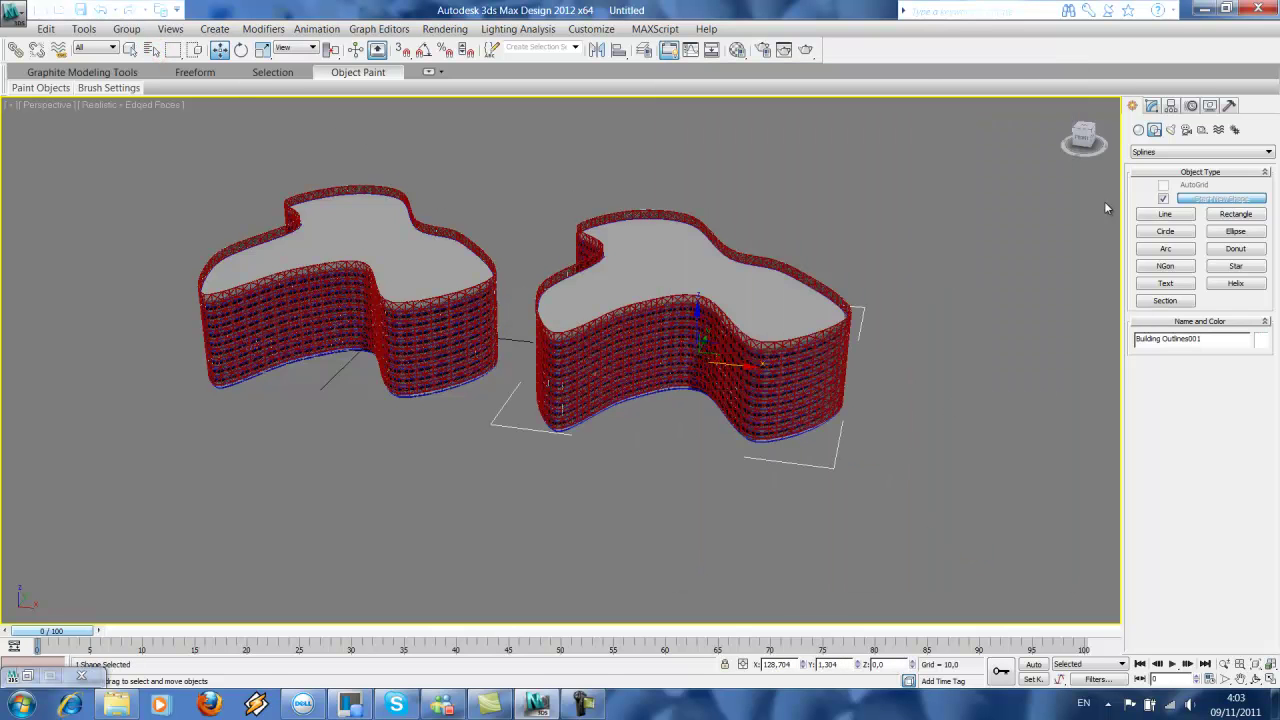
{"action": "left_click", "coordinate": [1152, 107]}
{"action": "left_click", "coordinate": [1170, 339]}
Move front vertices of the Building Outlines001 line to give the copied building a different shape from the original
{"action": "left_click", "coordinate": [378, 370]}
{"action": "left_click_drag", "start_coordinate": [413, 352], "coordinate": [470, 270]}
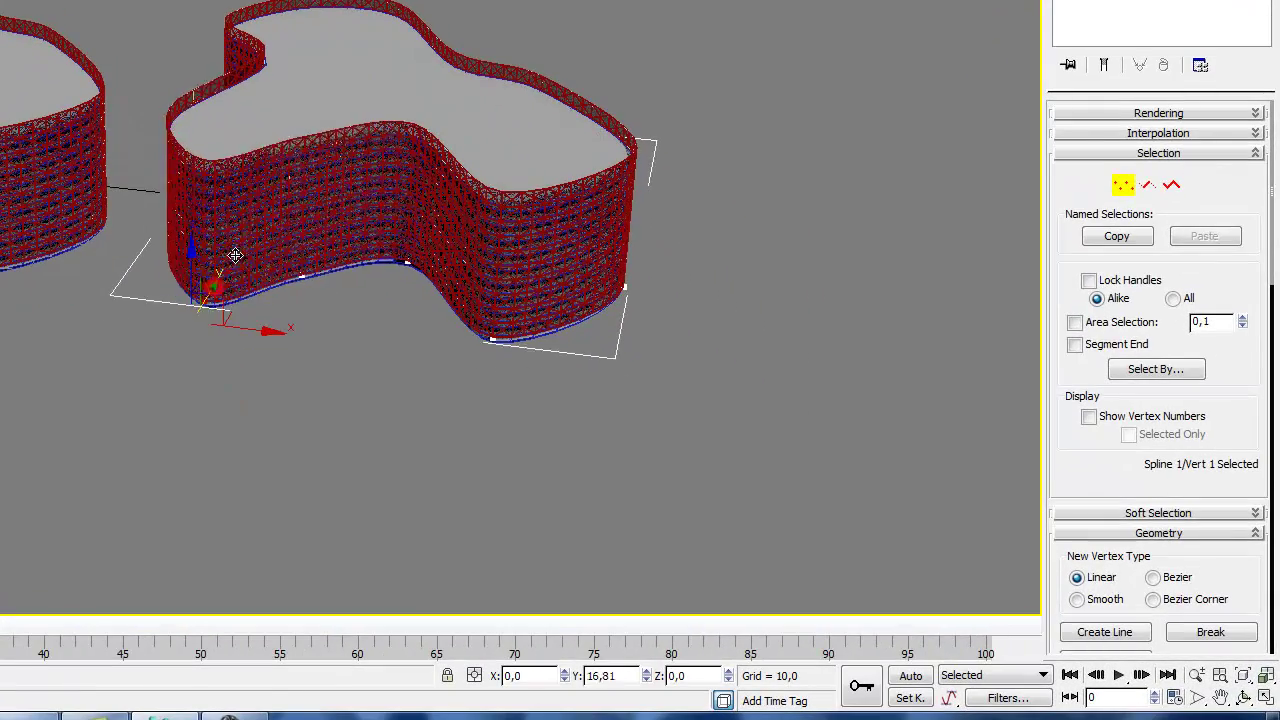
{"action": "left_click_drag", "start_coordinate": [282, 184], "coordinate": [274, 220]}
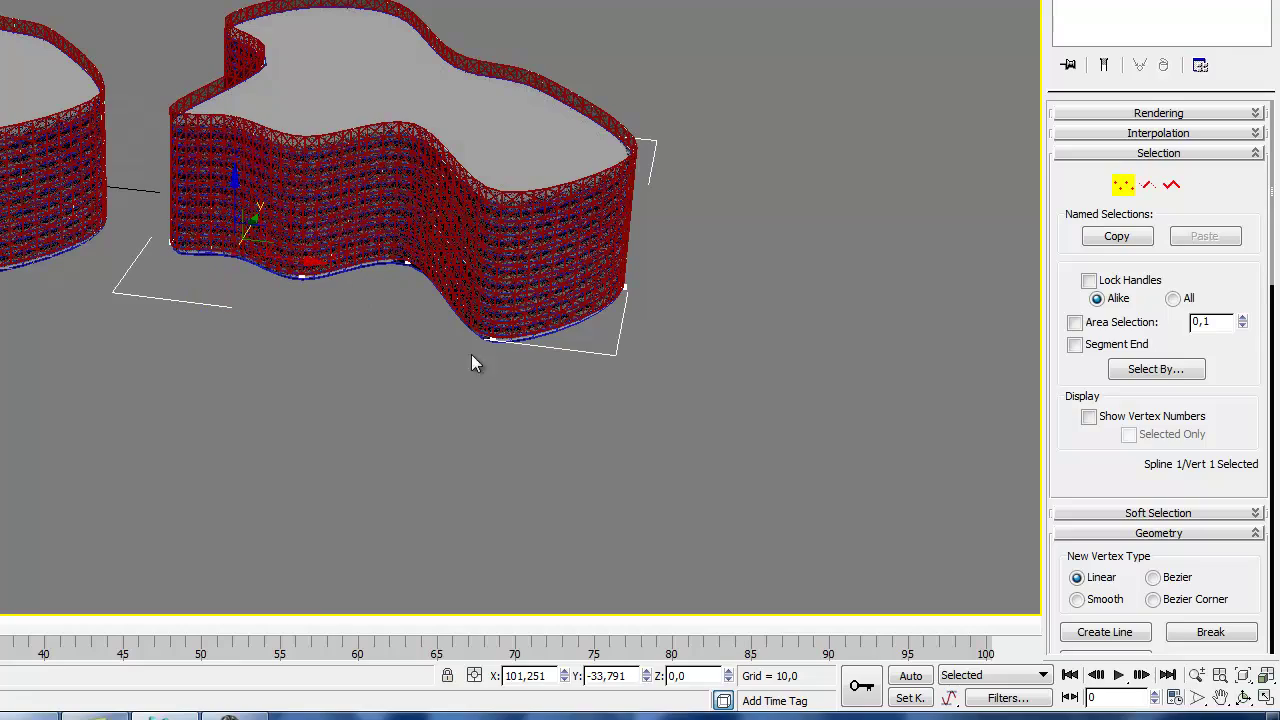
{"action": "left_click_drag", "start_coordinate": [481, 316], "coordinate": [455, 433]}
{"action": "middle_click_drag", "start_coordinate": [417, 402], "coordinate": [530, 356]}
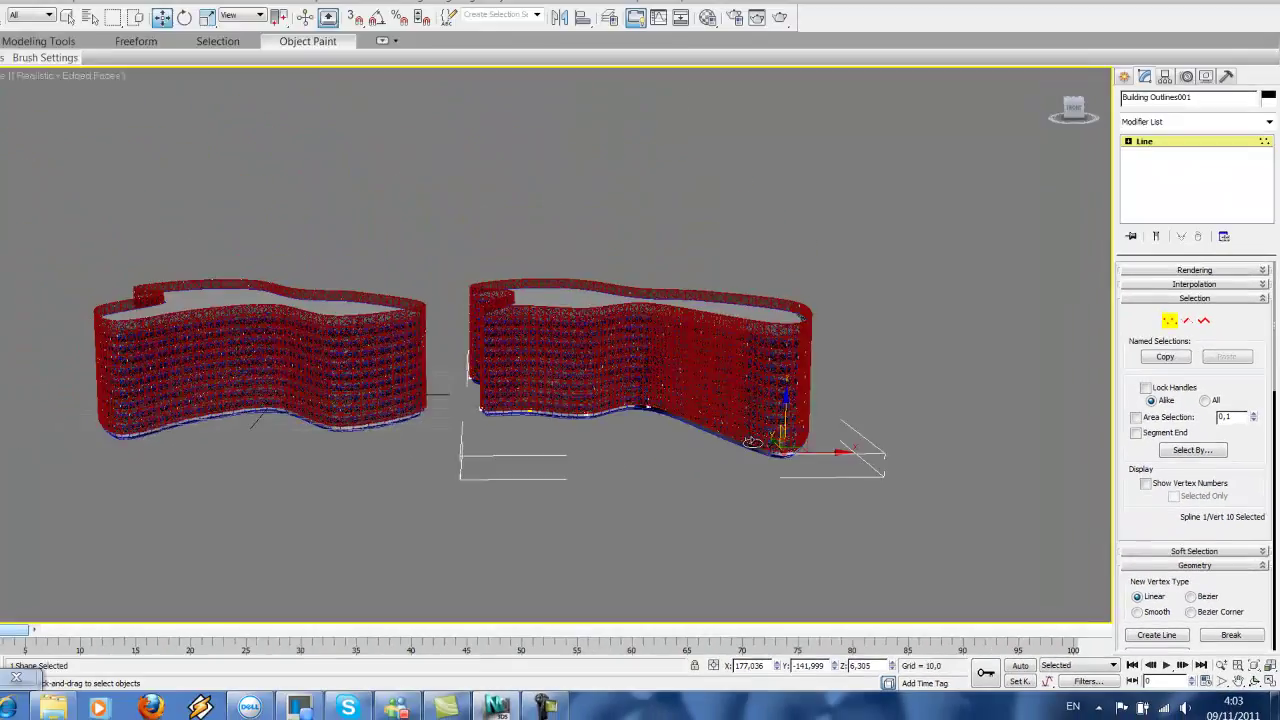
{"action": "middle_click_drag", "start_coordinate": [686, 440], "coordinate": [763, 434], "text": "alt"}
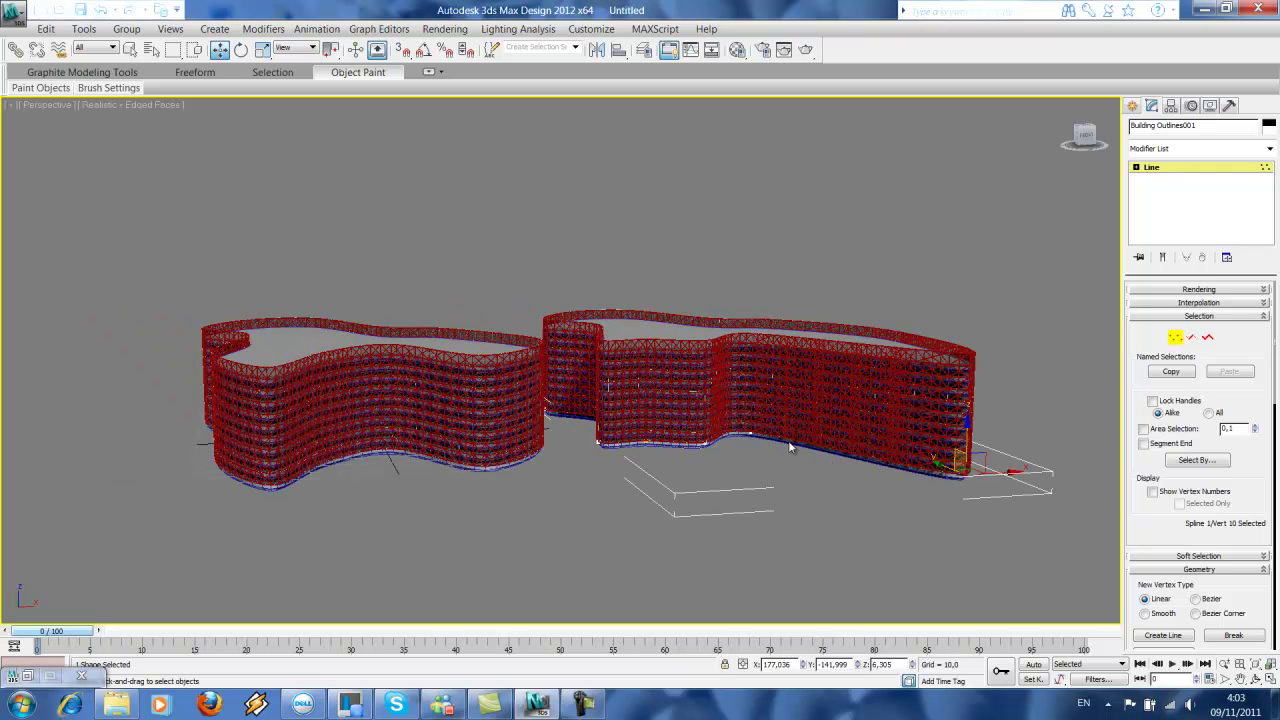
{"action": "middle_click_drag", "start_coordinate": [788, 440], "coordinate": [733, 430]}
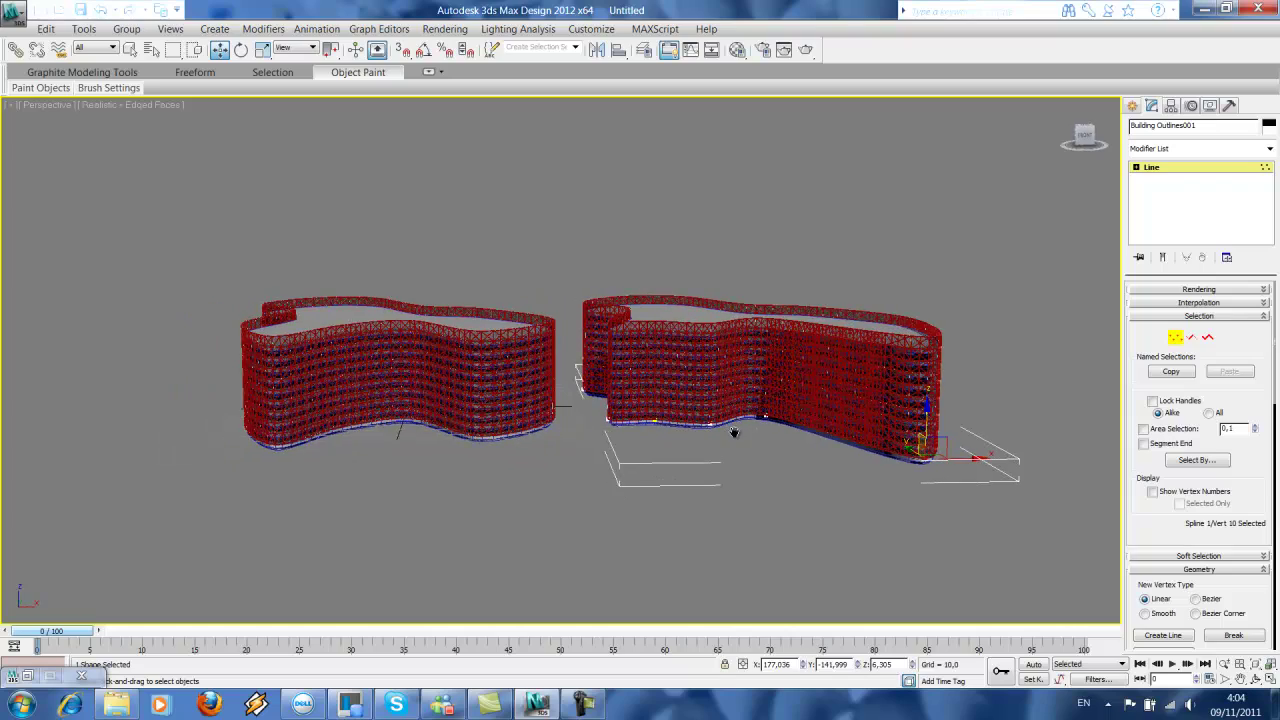
{"action": "scroll", "coordinate": [731, 434], "scroll_direction": "down", "scroll_amount": 3}
{"action": "scroll", "coordinate": [657, 431], "scroll_direction": "up", "scroll_amount": 5}
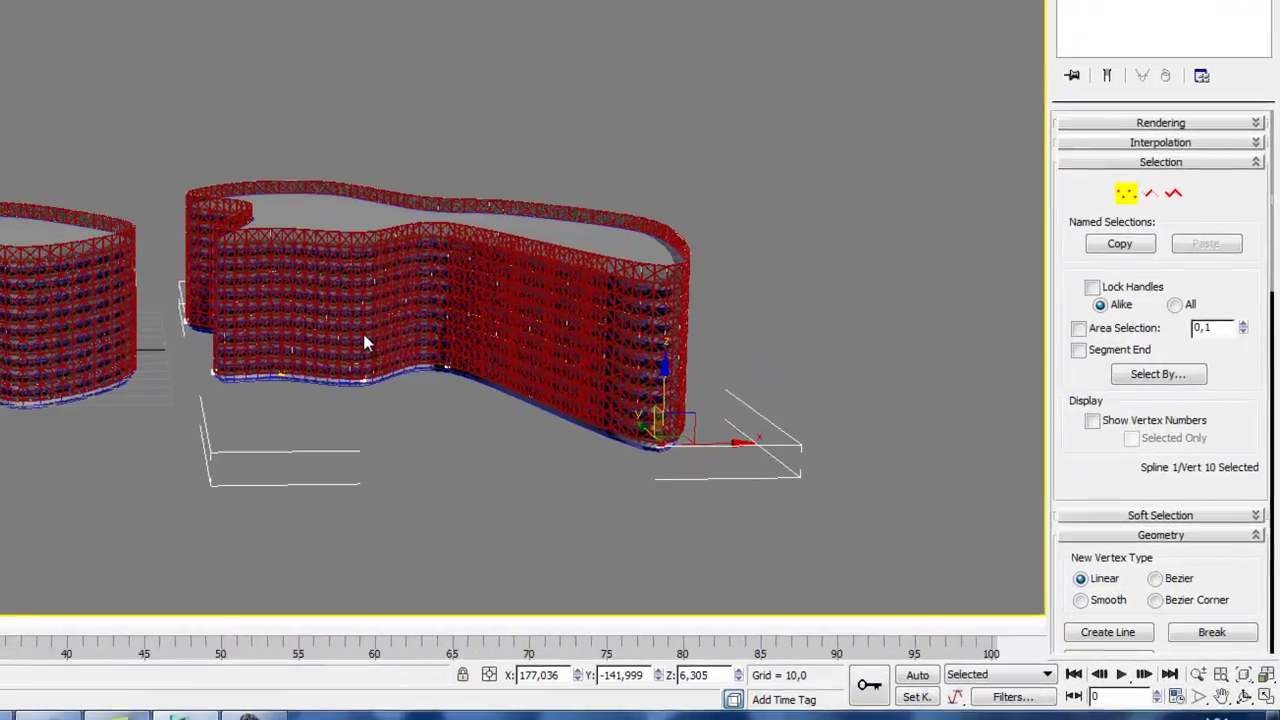
{"action": "middle_click_drag", "start_coordinate": [590, 410], "coordinate": [558, 312]}
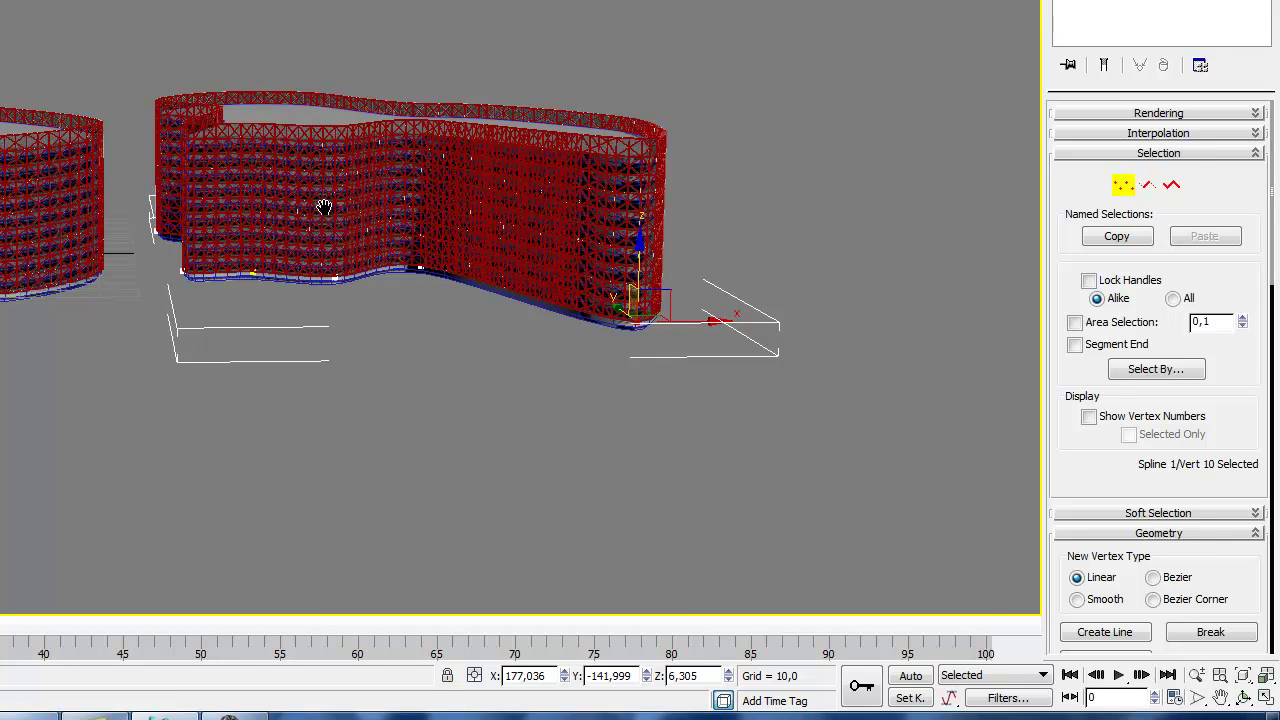